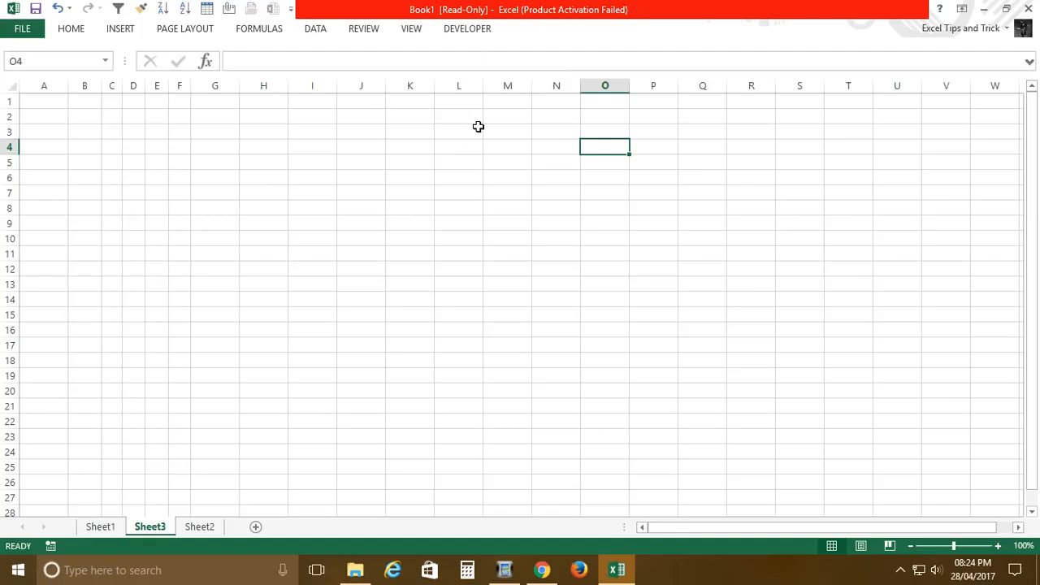
# Step: Merge and center cells L2:P4 and give the merged cell a thick box border
pyautogui.moveTo(480, 122); pyautogui.dragTo(658, 149)
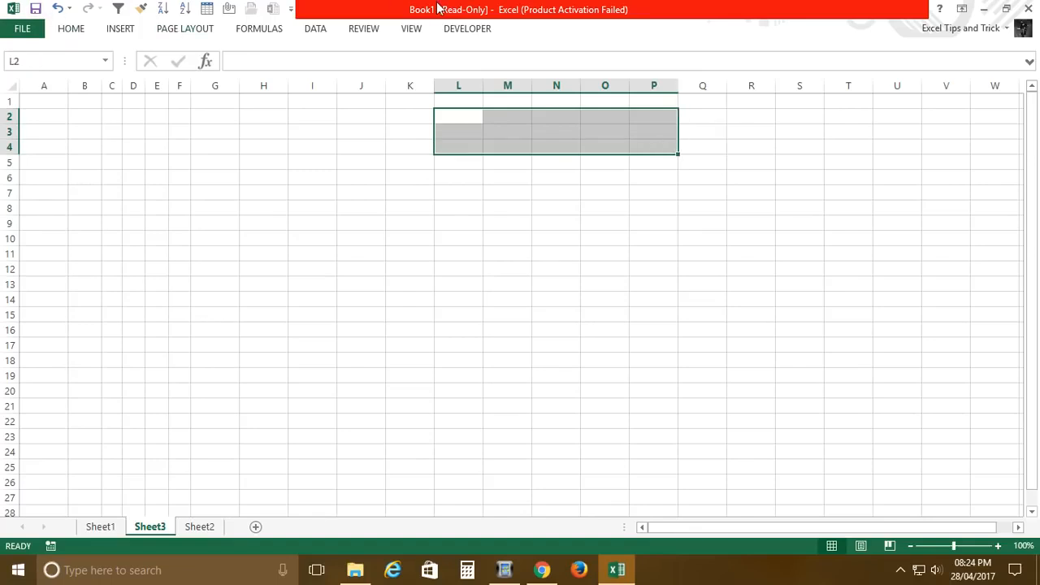
pyautogui.click(75, 37)
pyautogui.click(416, 82)
pyautogui.click(519, 149)
pyautogui.write('hbt')
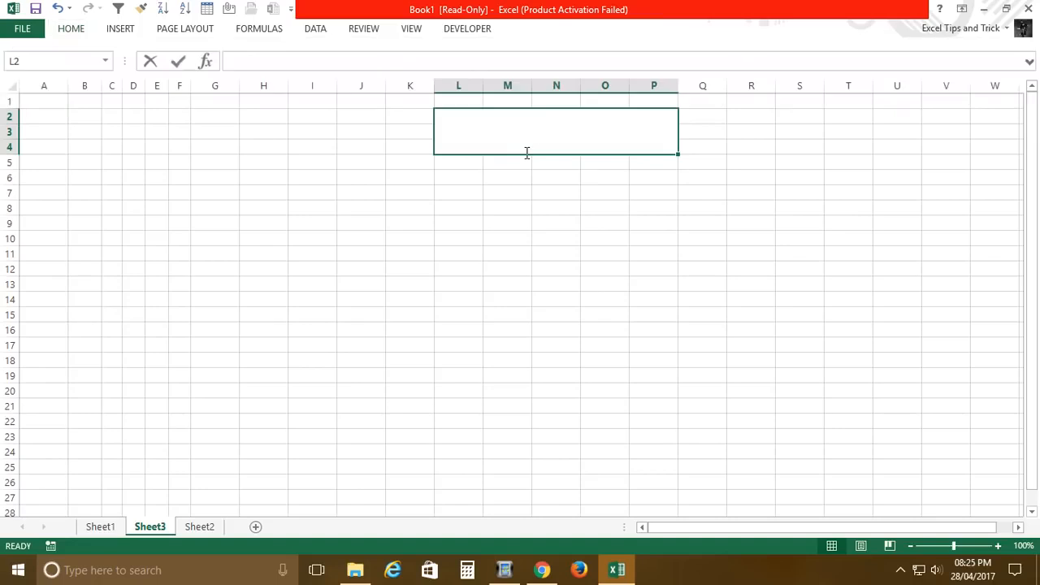
pyautogui.press('Escape')
pyautogui.hotkey('alt', 'h')
pyautogui.press('b')
pyautogui.press('t')
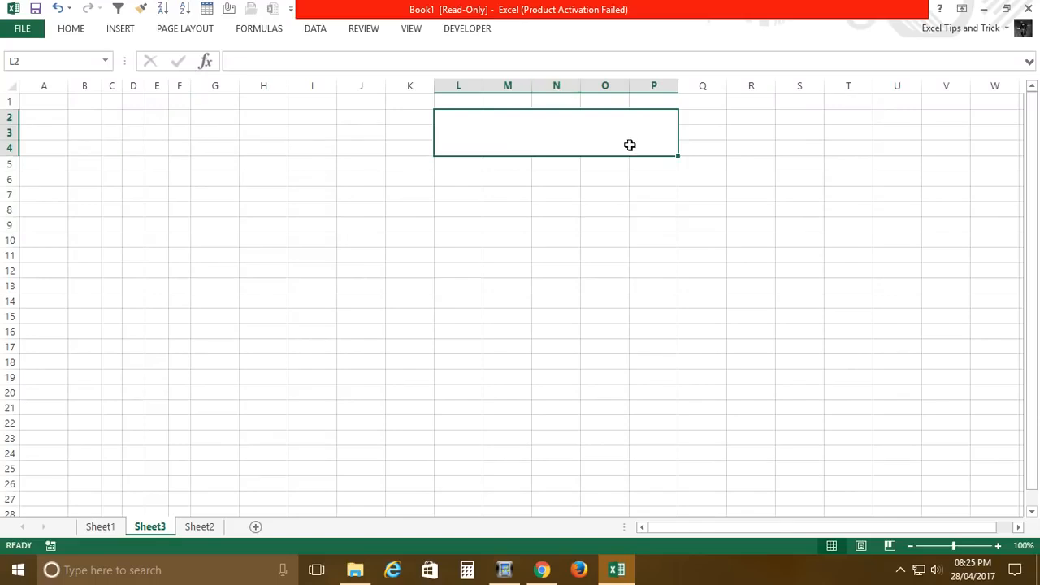
# Step: Enter the title "Vlook up Trick" in the merged cell
pyautogui.write('v')
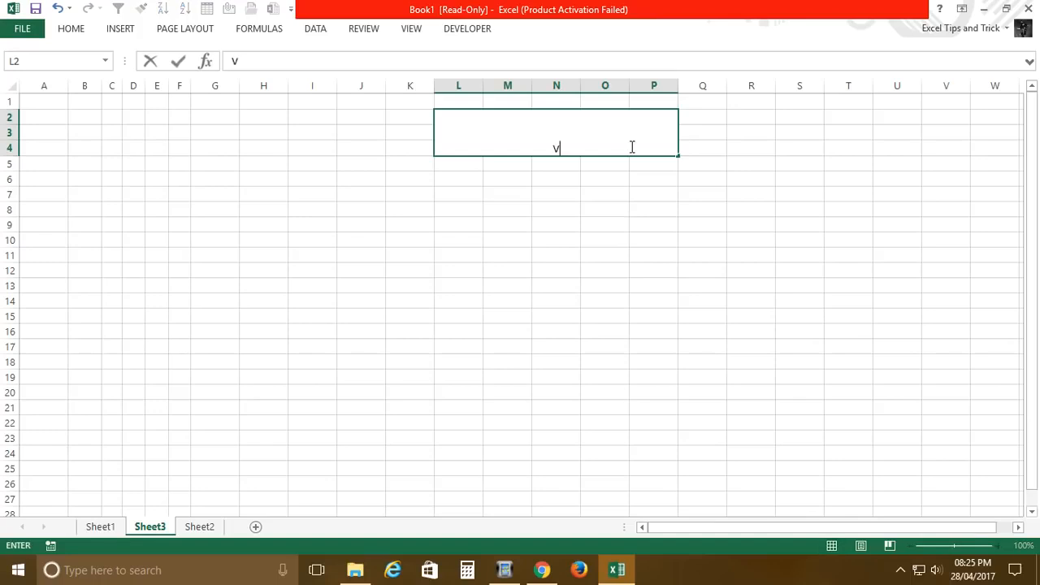
pyautogui.write('look up Trick')
pyautogui.press('Return')
# Step: Set the title's font size to 20 and align it to the middle vertically
pyautogui.click(629, 145)
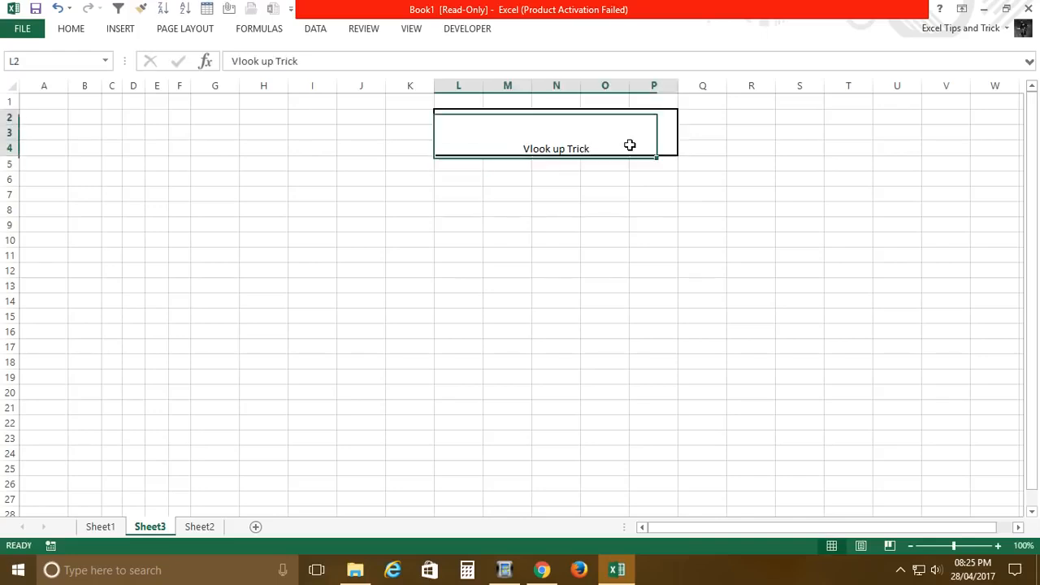
pyautogui.click(78, 30)
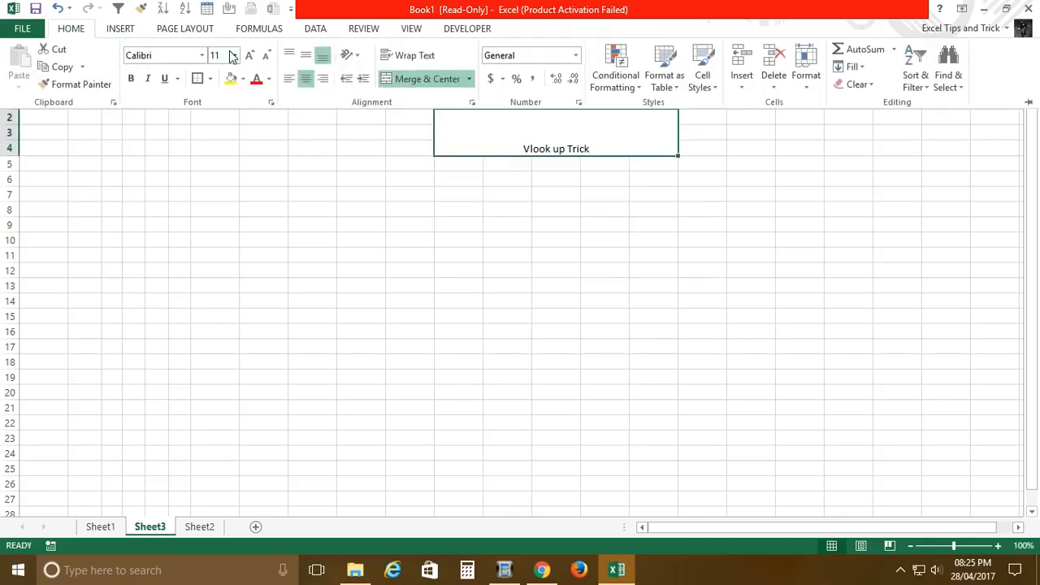
pyautogui.click(232, 61)
pyautogui.write('20')
pyautogui.press('Return')
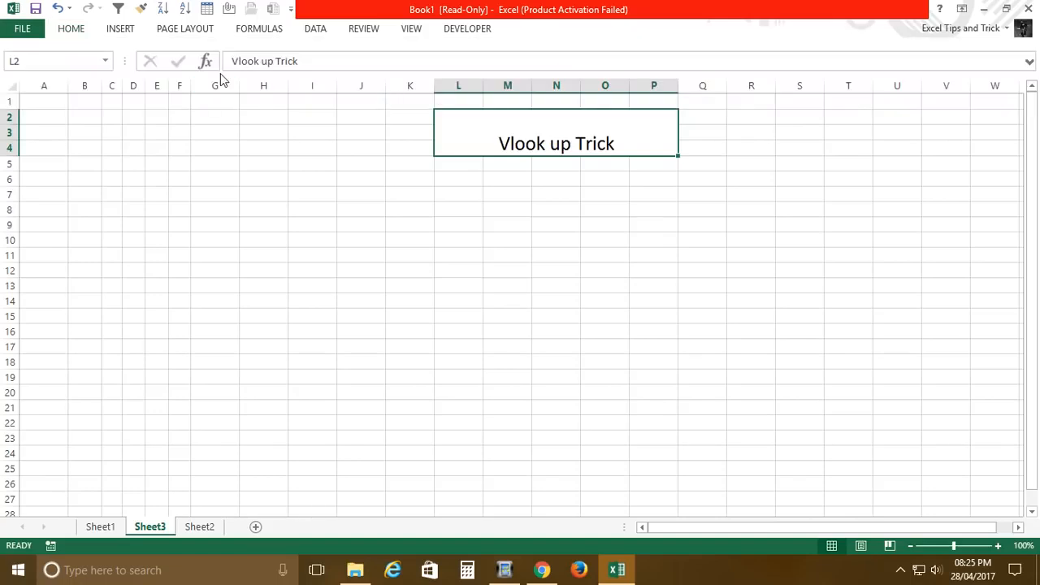
pyautogui.click(70, 33)
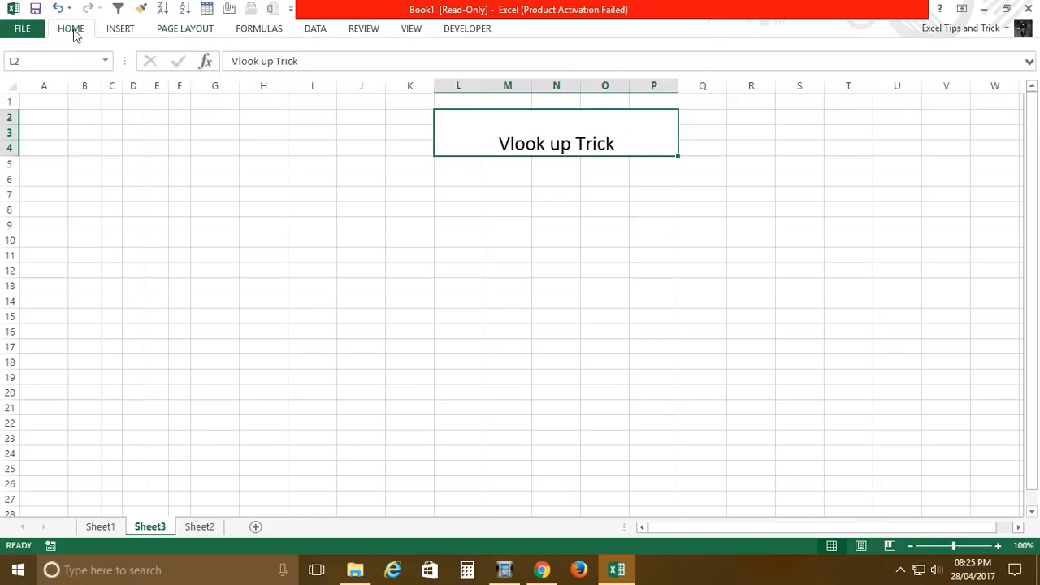
pyautogui.click(305, 55)
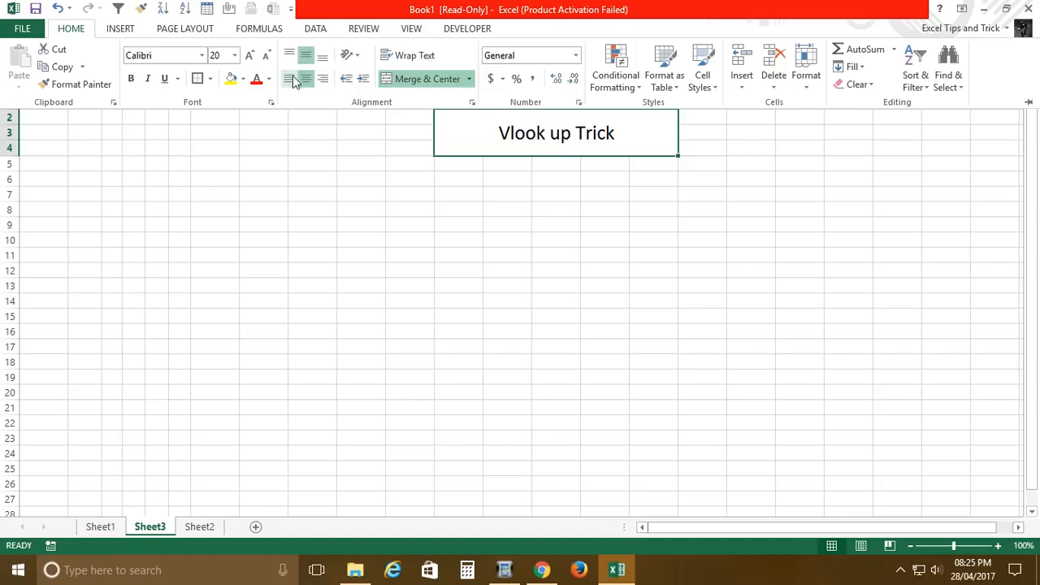
# Step: Make the title bold and fill its cell with a light gold theme color
pyautogui.hotkey('ctrl', 'b')
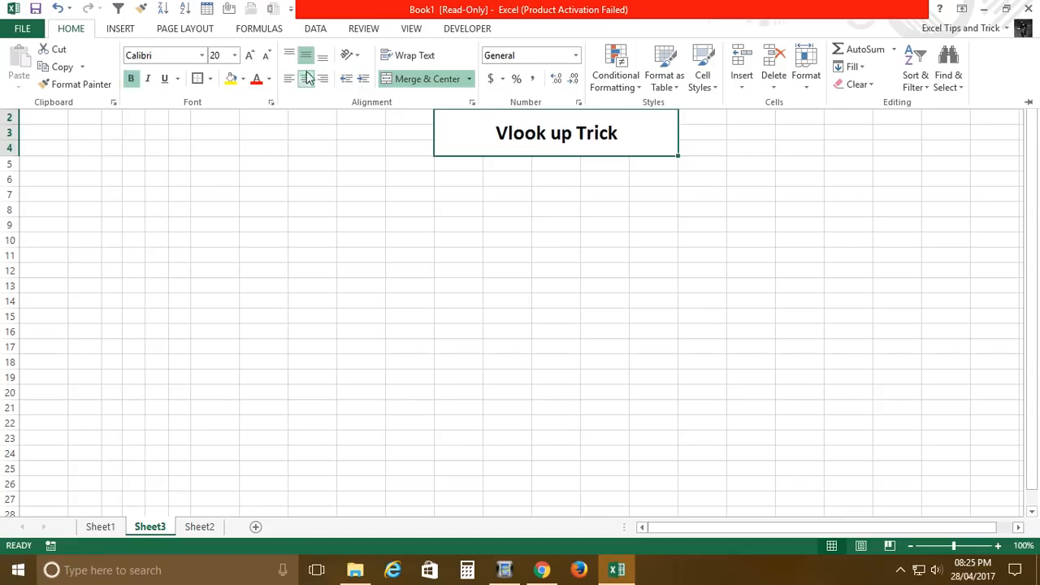
pyautogui.click(243, 78)
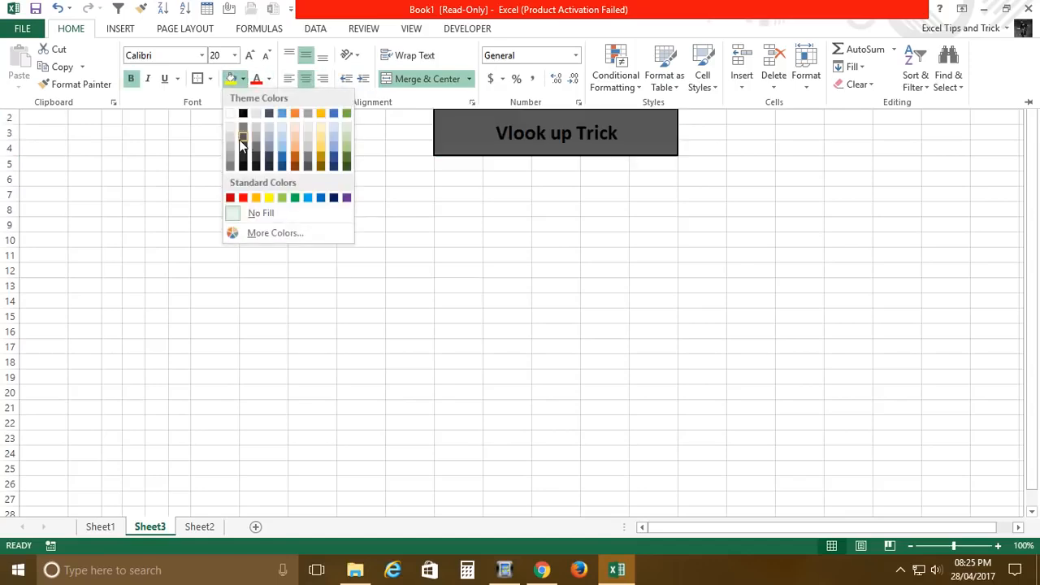
pyautogui.click(320, 133)
pyautogui.click(69, 153)
pyautogui.click(85, 195)
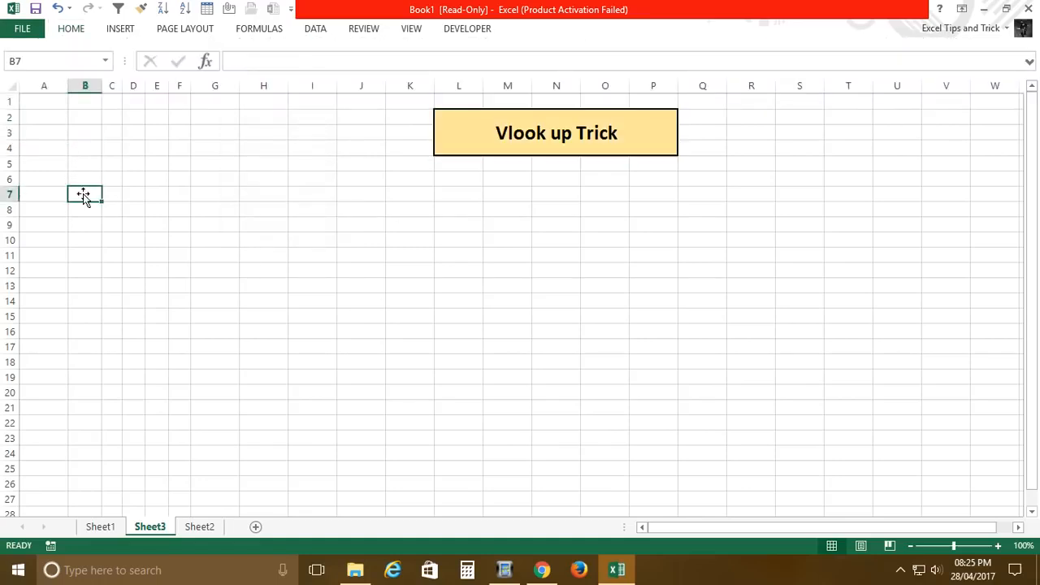
pyautogui.click(63, 180)
pyautogui.click(94, 182)
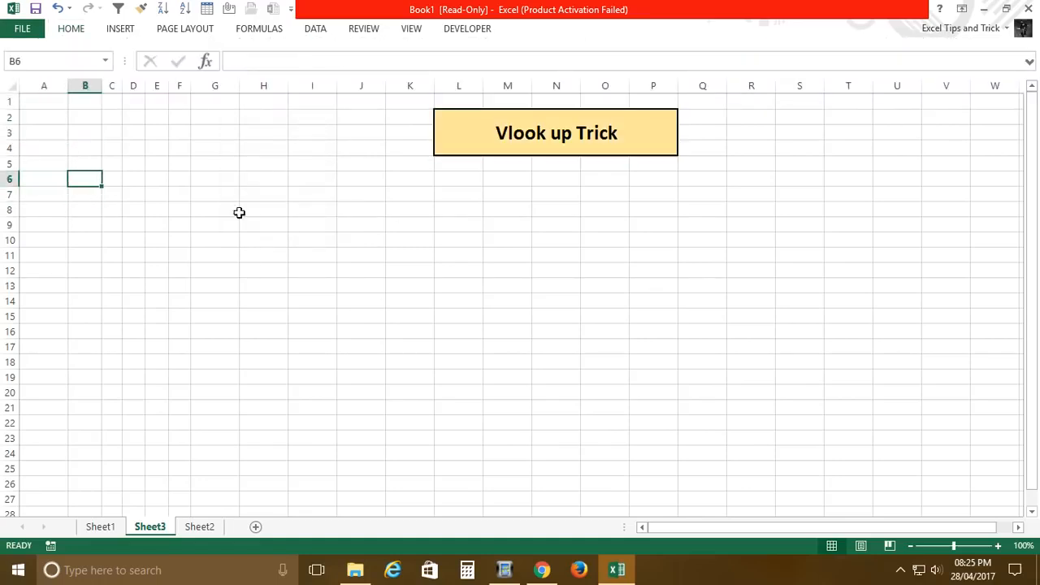
# Step: Enter the header Name in B8 and Jan in C8, and autofill the months across to Dec in N8
pyautogui.click(95, 213)
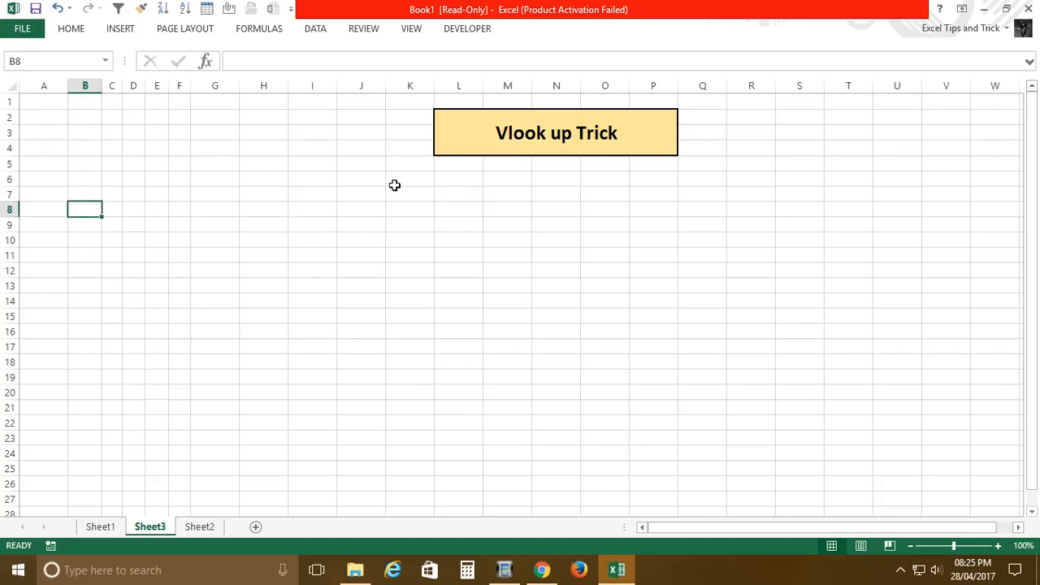
pyautogui.write('Name')
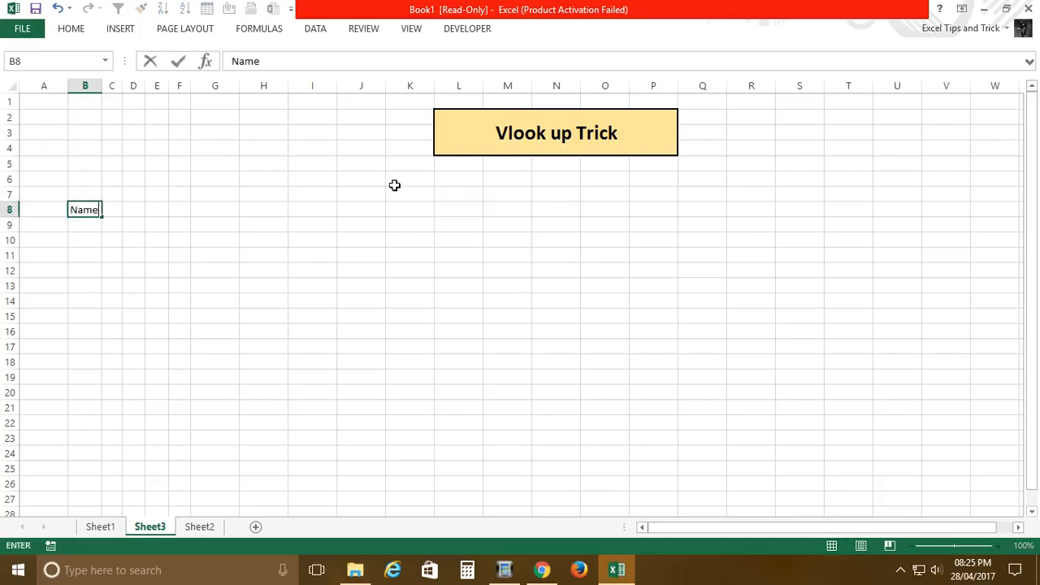
pyautogui.press('Tab')
pyautogui.write('JA')
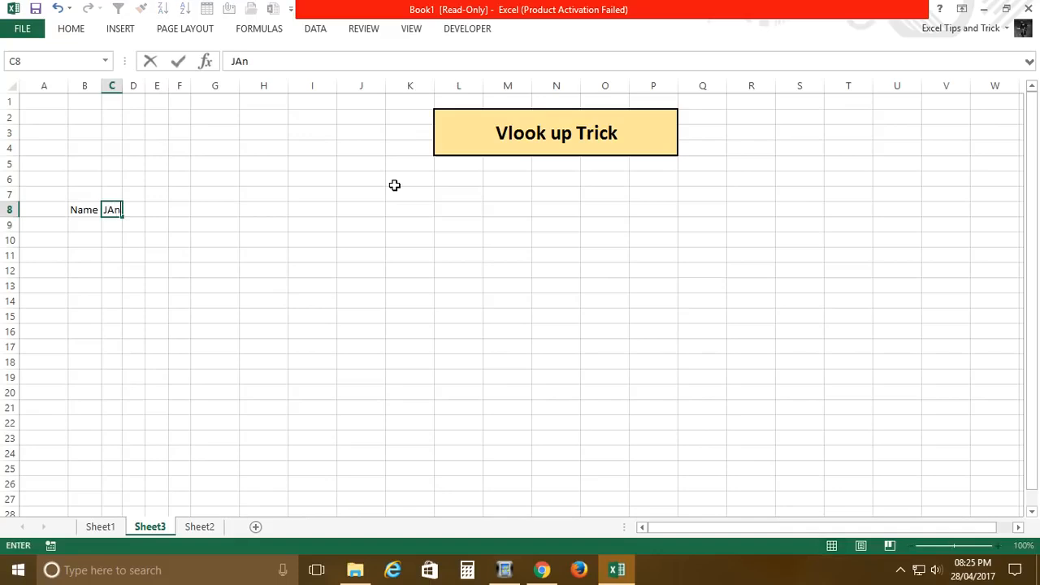
pyautogui.press('Return')
pyautogui.click(117, 212)
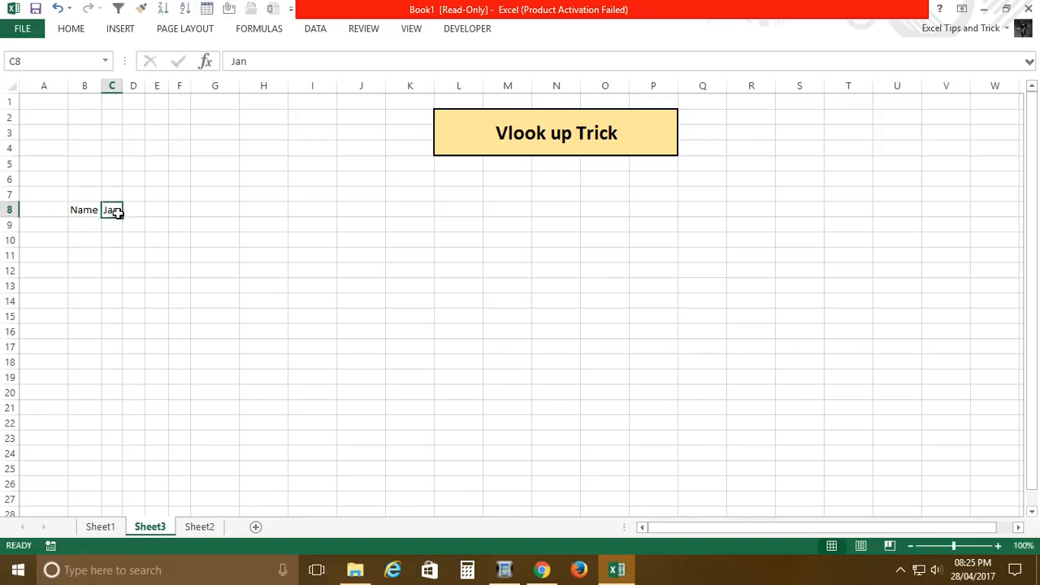
pyautogui.moveTo(123, 218); pyautogui.dragTo(587, 220)
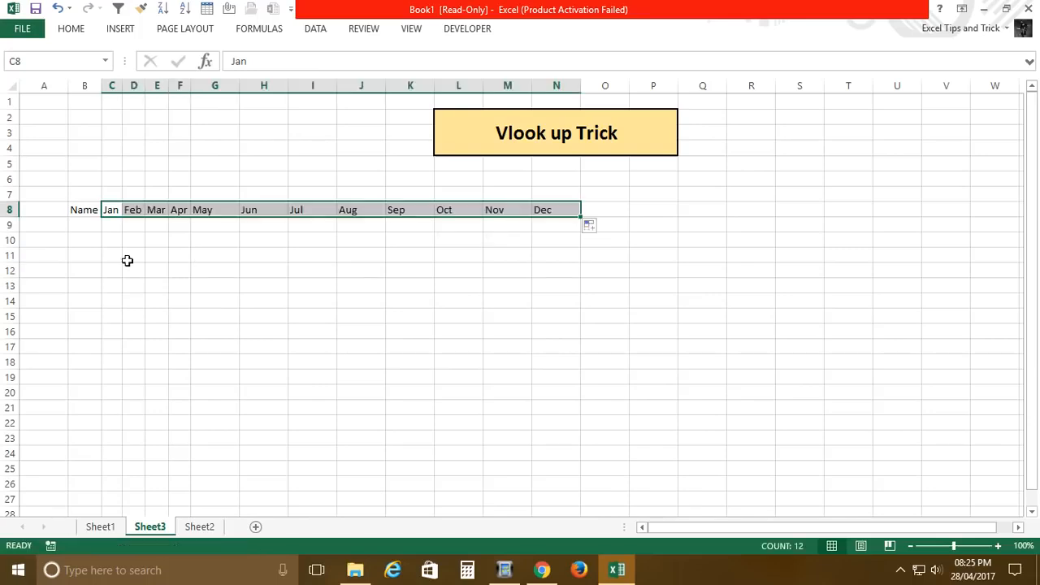
# Step: Enter the formula =RANDBETWEEN(20,90) in cell B9
pyautogui.click(86, 227)
pyautogui.write('=ran')
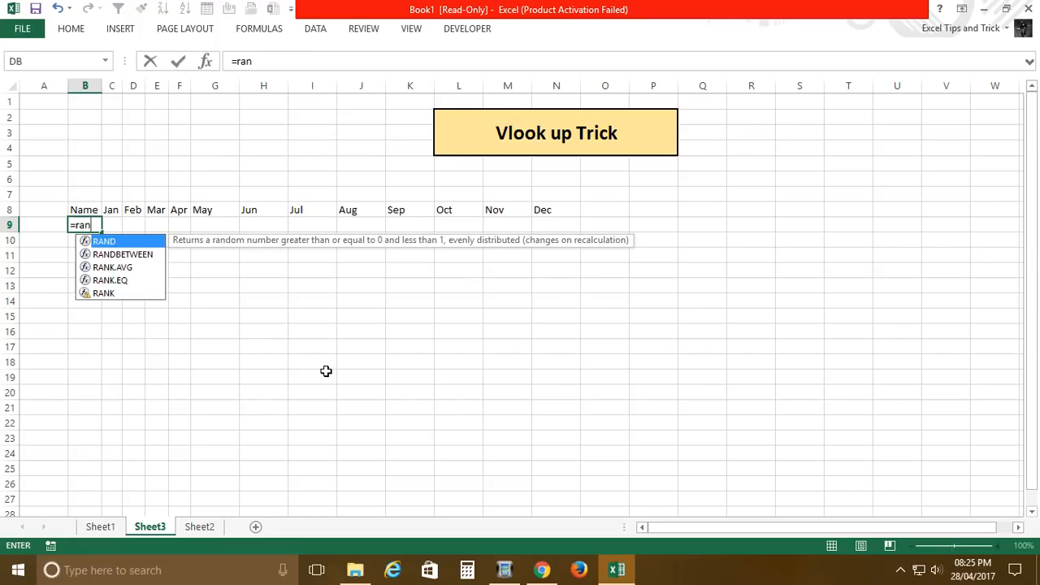
pyautogui.press('Down')
pyautogui.press('Tab')
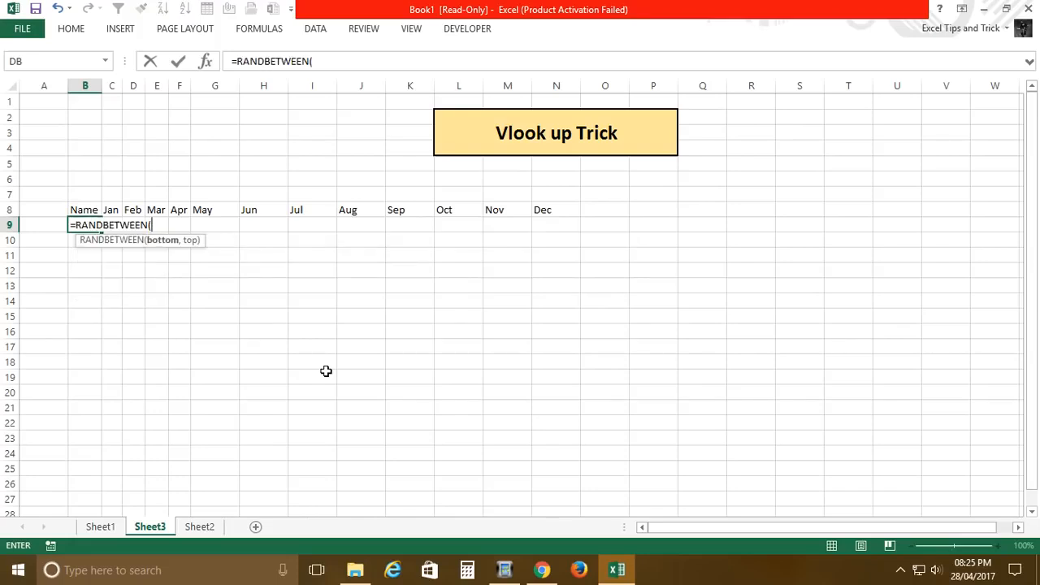
pyautogui.write('20,99')
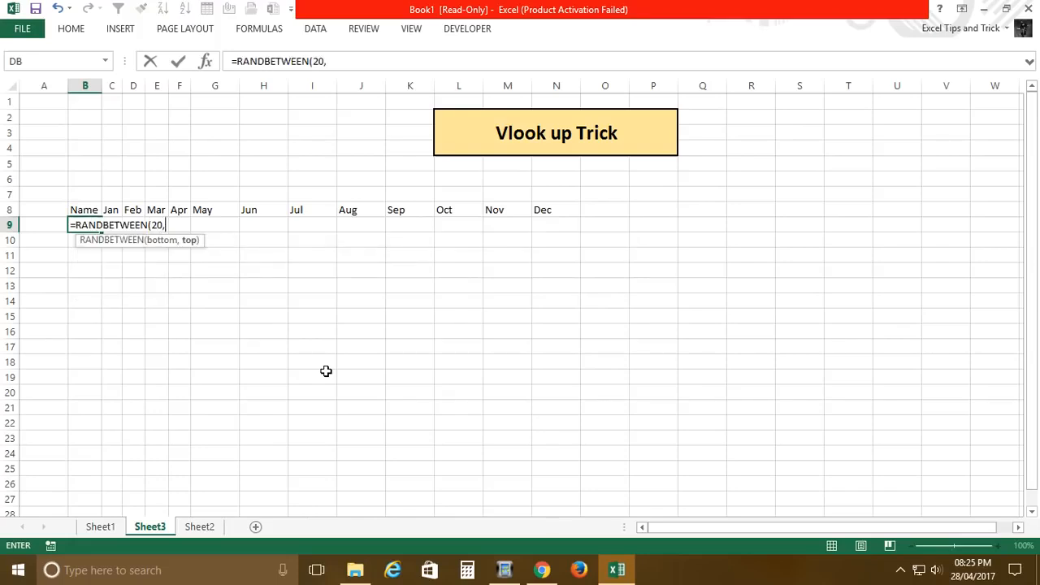
pyautogui.press('Return')
# Step: Fill the random number formula across to column N and down to row 25
pyautogui.press('Up')
pyautogui.hotkey('shift', 'Right')
pyautogui.hotkey('shift', 'Right')
pyautogui.hotkey('shift', 'Right')
pyautogui.hotkey('shift', 'Right')
pyautogui.hotkey('shift', 'Right')
pyautogui.hotkey('shift', 'Right')
pyautogui.hotkey('shift', 'Right')
pyautogui.hotkey('shift', 'Right')
pyautogui.hotkey('shift', 'Right')
pyautogui.hotkey('shift', 'Right')
pyautogui.hotkey('shift', 'Right')
pyautogui.hotkey('shift', 'Right')
pyautogui.hotkey('shift', 'Right')
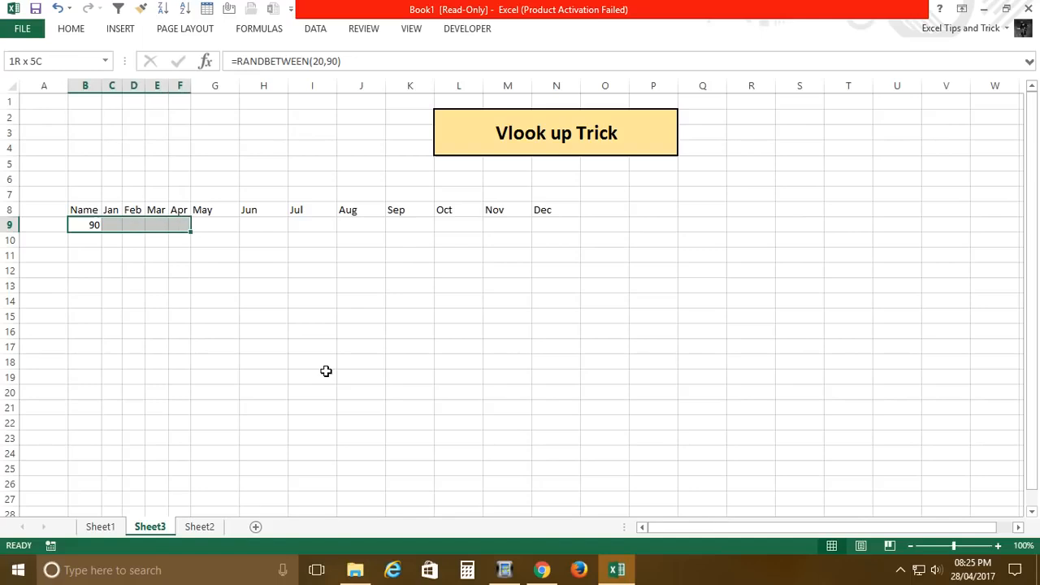
pyautogui.hotkey('shift', 'Left')
pyautogui.hotkey('ctrl', 'r')
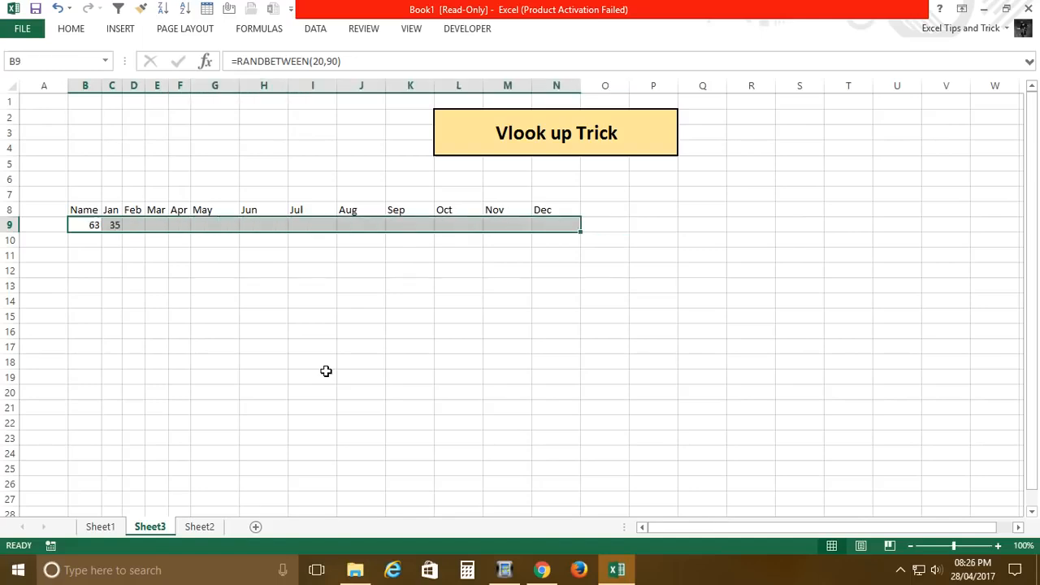
pyautogui.hotkey('shift', 'Down')
pyautogui.hotkey('shift', 'Down')
pyautogui.hotkey('shift', 'Down')
pyautogui.hotkey('shift', 'Down')
pyautogui.hotkey('shift', 'Down')
pyautogui.hotkey('shift', 'Down')
pyautogui.hotkey('shift', 'Down')
pyautogui.hotkey('shift', 'Down')
pyautogui.hotkey('shift', 'Down')
pyautogui.hotkey('shift', 'Down')
pyautogui.hotkey('shift', 'Down')
pyautogui.hotkey('shift', 'Down')
pyautogui.hotkey('shift', 'Down')
pyautogui.hotkey('shift', 'Down')
pyautogui.hotkey('shift', 'Down')
pyautogui.hotkey('shift', 'Down')
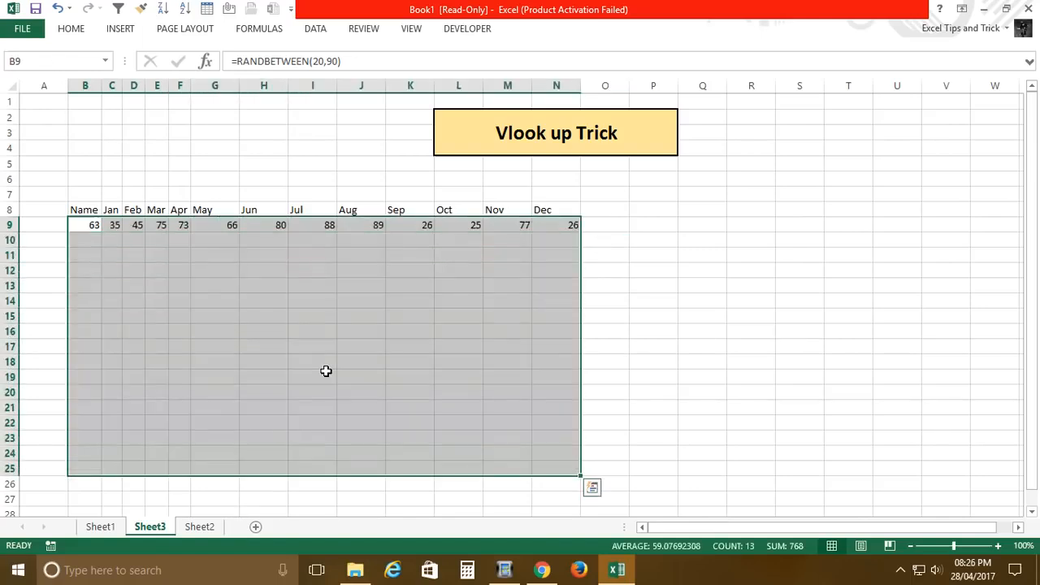
pyautogui.hotkey('ctrl', 'd')
# Step: Replace the random number formulas in B9:N25 with their values in place
pyautogui.hotkey('ctrl', 'c')
pyautogui.press('alt')
pyautogui.press('e')
pyautogui.press('s')
pyautogui.press('v')
pyautogui.press('Return')
pyautogui.press('Escape')
# Step: Enter the names a, b, c, d, f, g, h, j, k, l, p, o, iu and y down B9:B22
pyautogui.press('Up')
pyautogui.press('Down')
pyautogui.write('a b c d f g h j k l p o iu y')
pyautogui.press('Return')
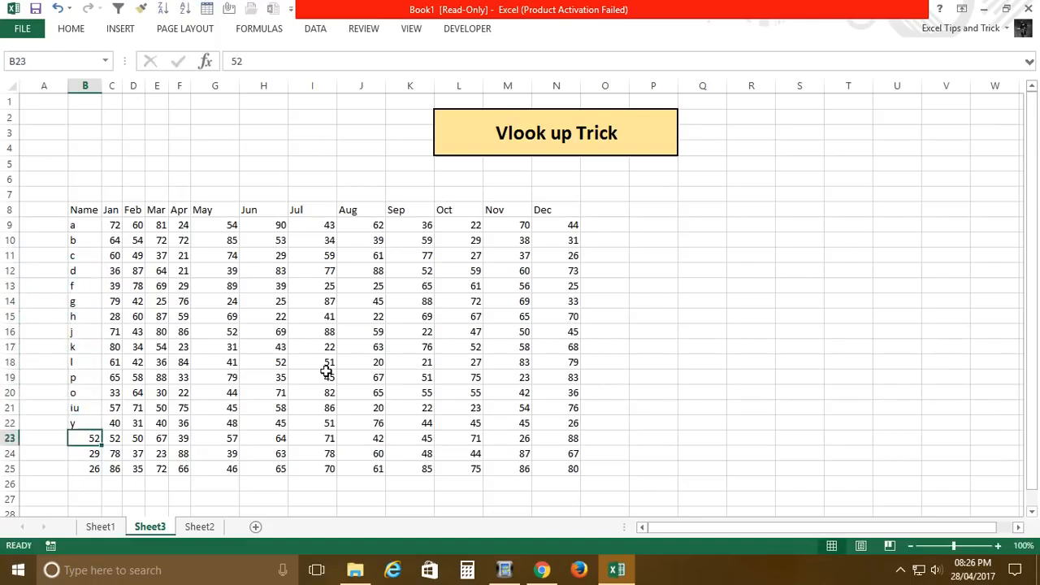
# Step: Clear the surplus rows of numbers in B23:N25
pyautogui.hotkey('ctrl', 'shift', 'Right')
pyautogui.hotkey('ctrl', 'shift', 'Down')
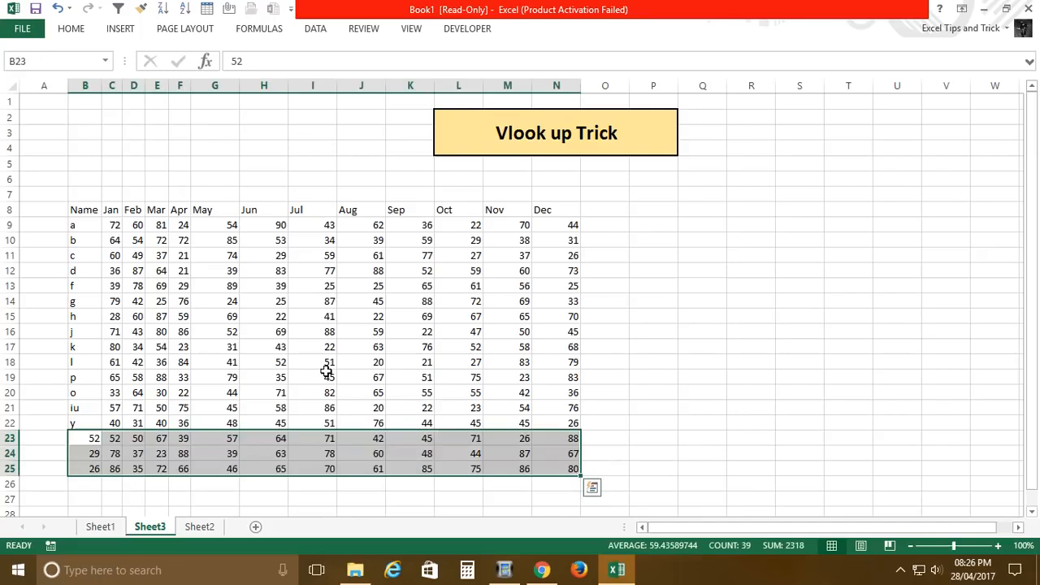
pyautogui.press('Delete')
pyautogui.press('Up')
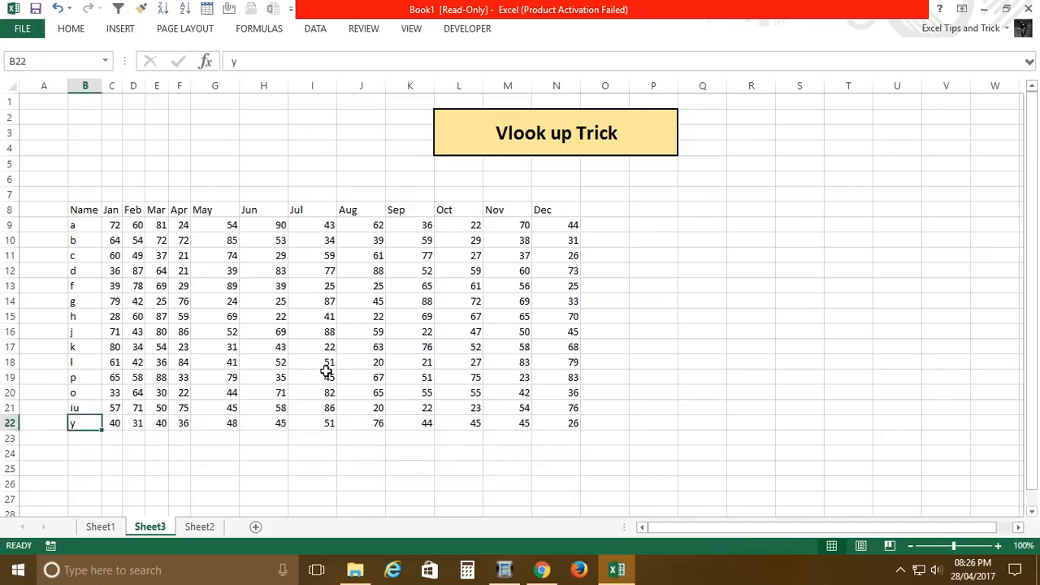
# Step: Autofit the width of column G and widen column H
pyautogui.click(112, 212)
pyautogui.click(157, 350)
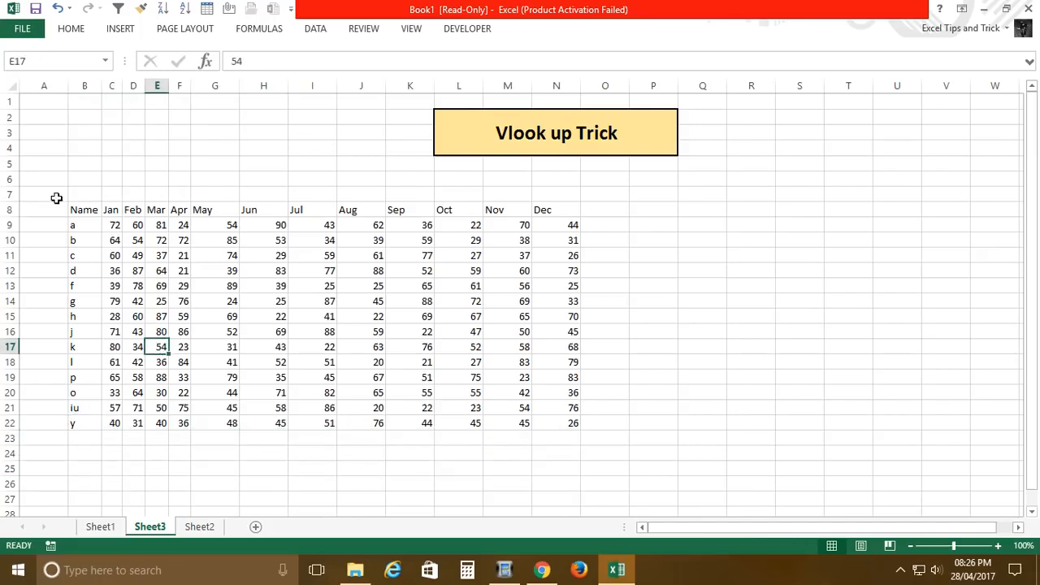
pyautogui.moveTo(83, 213); pyautogui.dragTo(559, 424)
pyautogui.doubleClick(239, 86)
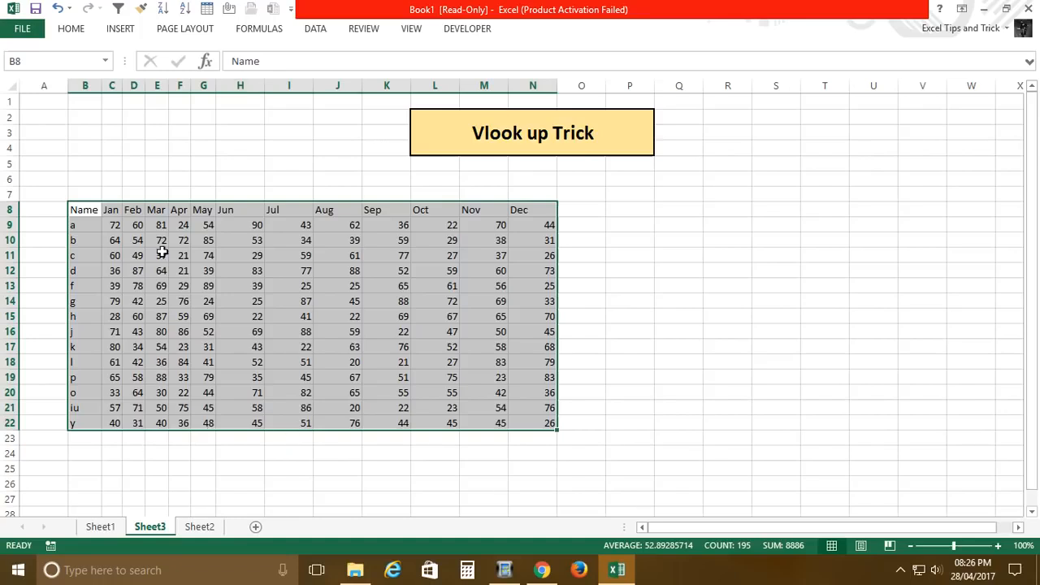
pyautogui.click(181, 213)
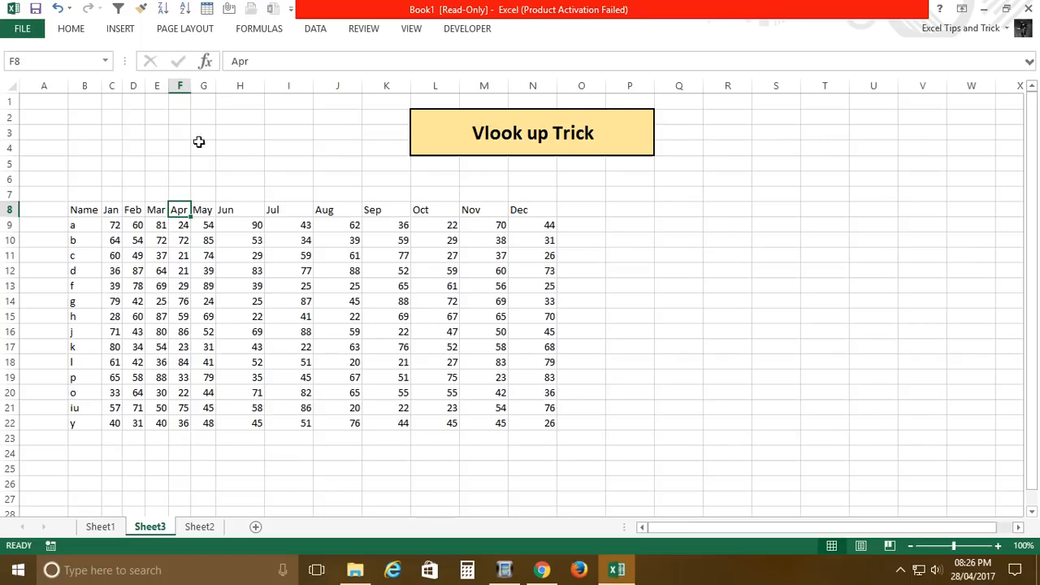
pyautogui.moveTo(271, 91); pyautogui.dragTo(290, 122)
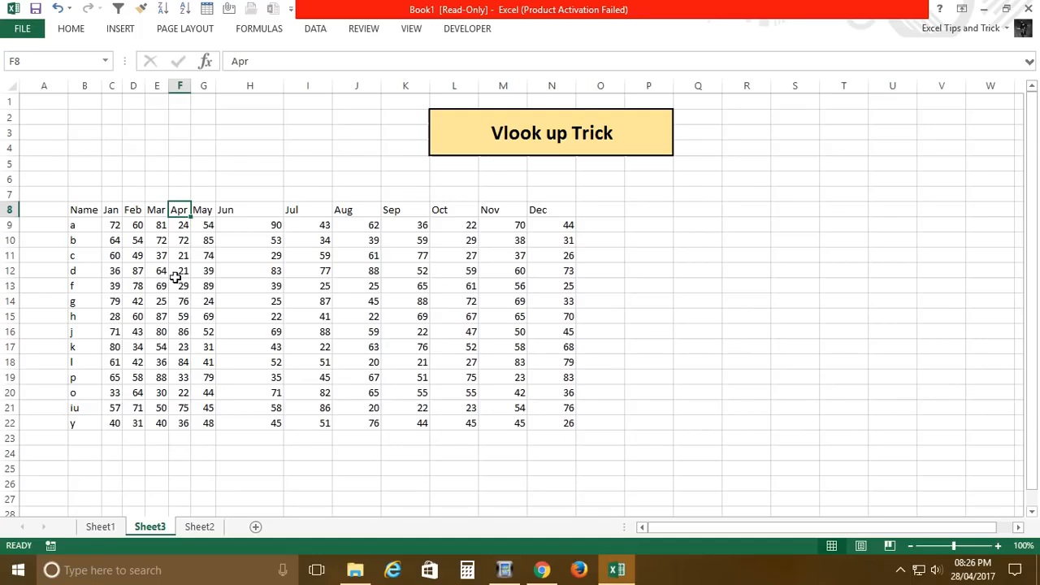
# Step: Move the merged "Vlook up Trick" title away from the table so that it starts at cell R3
pyautogui.click(84, 86)
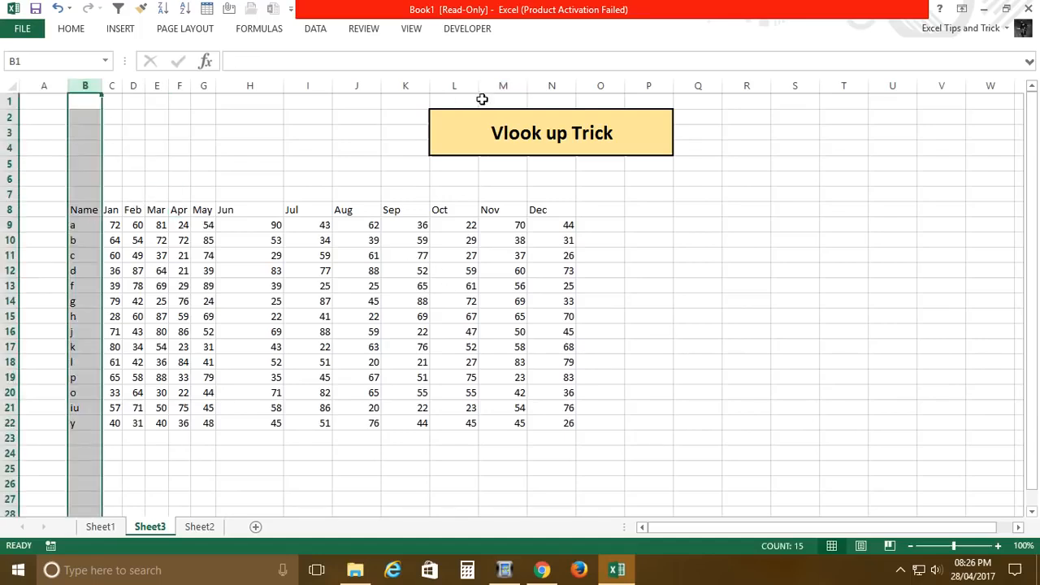
pyautogui.click(433, 111)
pyautogui.hotkey('ctrl', 'c')
pyautogui.click(749, 133)
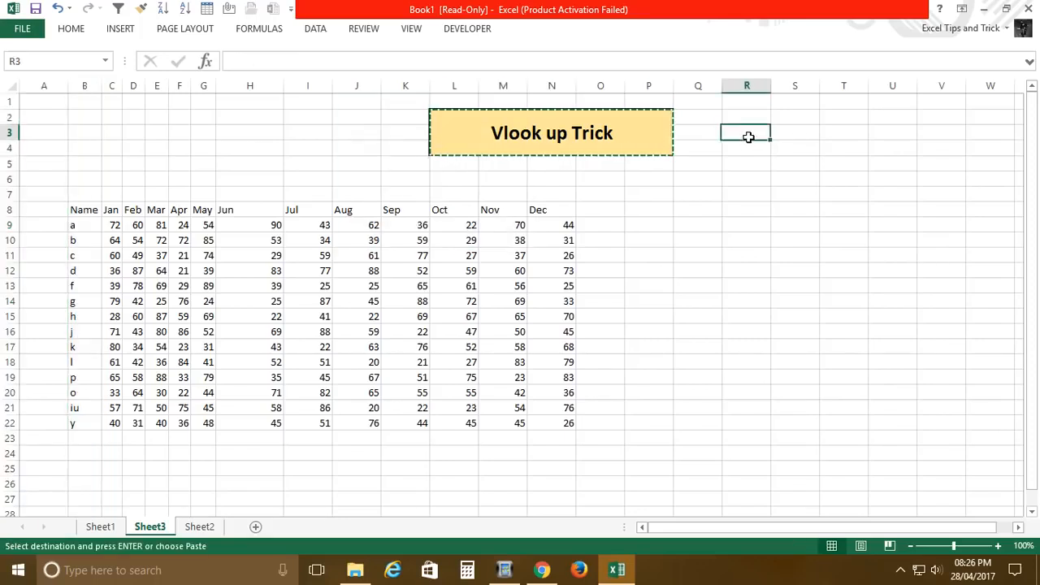
pyautogui.press('Return')
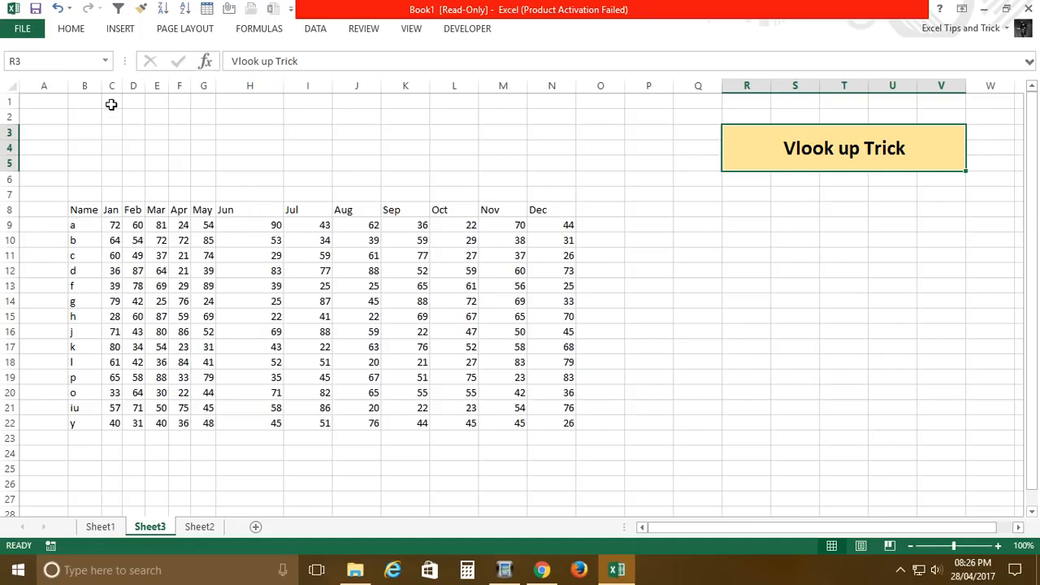
# Step: Narrow columns B through N to one equal width, then autofit column B to the Name header
pyautogui.moveTo(98, 92); pyautogui.dragTo(560, 94)
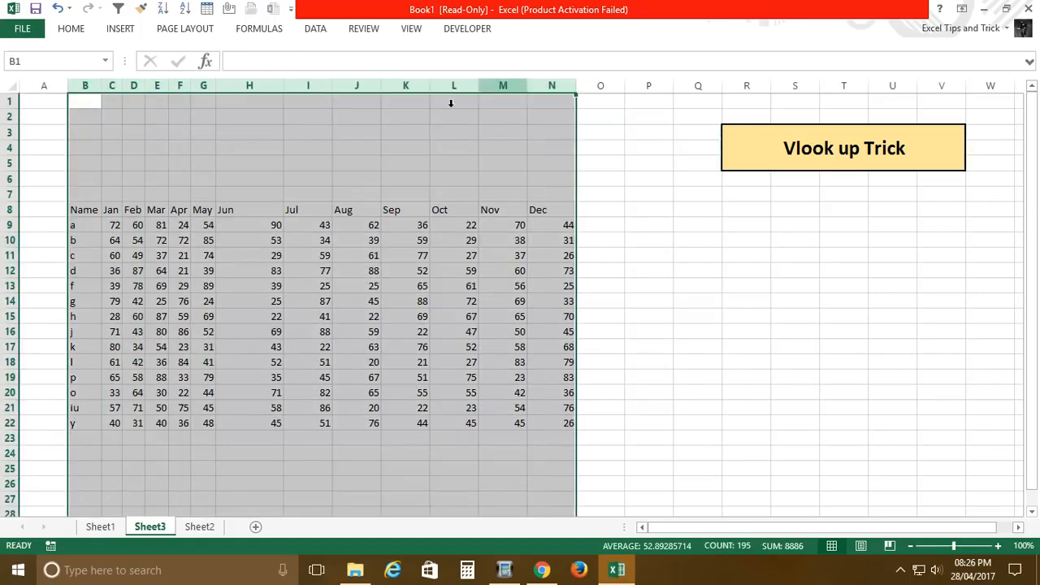
pyautogui.moveTo(336, 99); pyautogui.dragTo(293, 101)
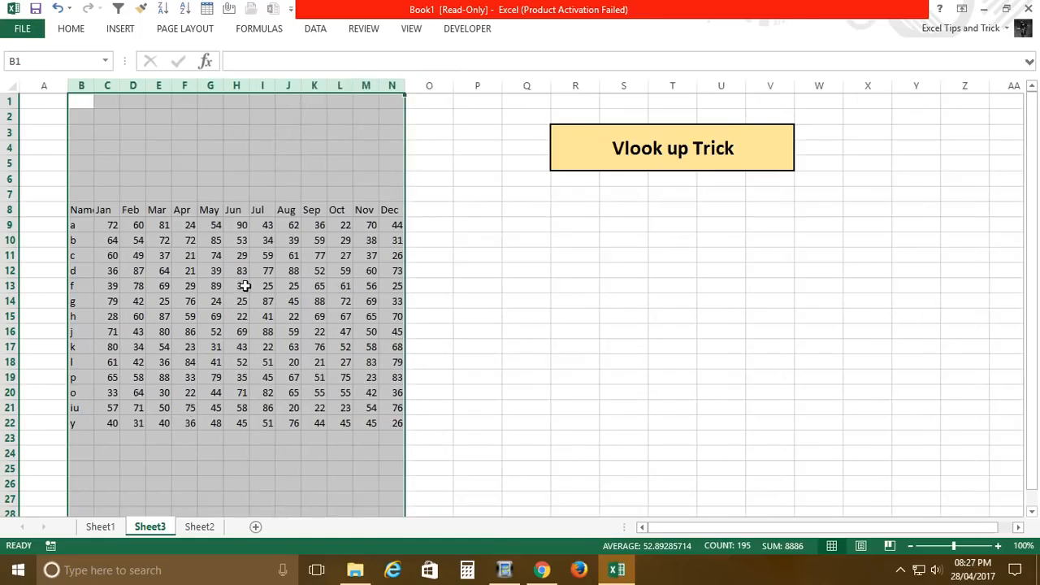
pyautogui.click(82, 213)
pyautogui.doubleClick(96, 89)
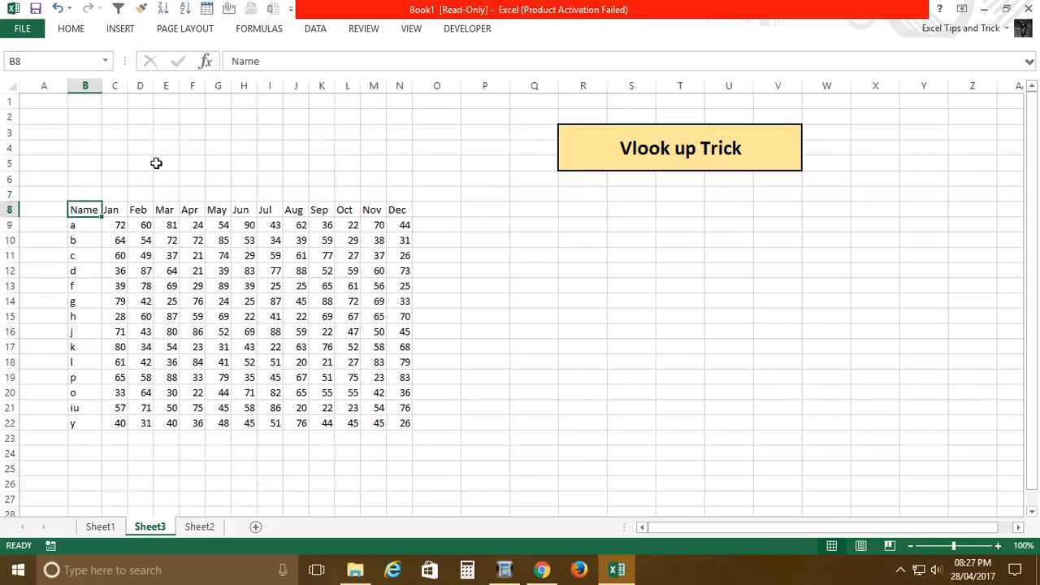
# Step: Apply all borders to the table B8:N22 and align its contents middle vertically and left horizontally
pyautogui.keyDown('shift'); pyautogui.click(398, 424); pyautogui.keyUp('shift')
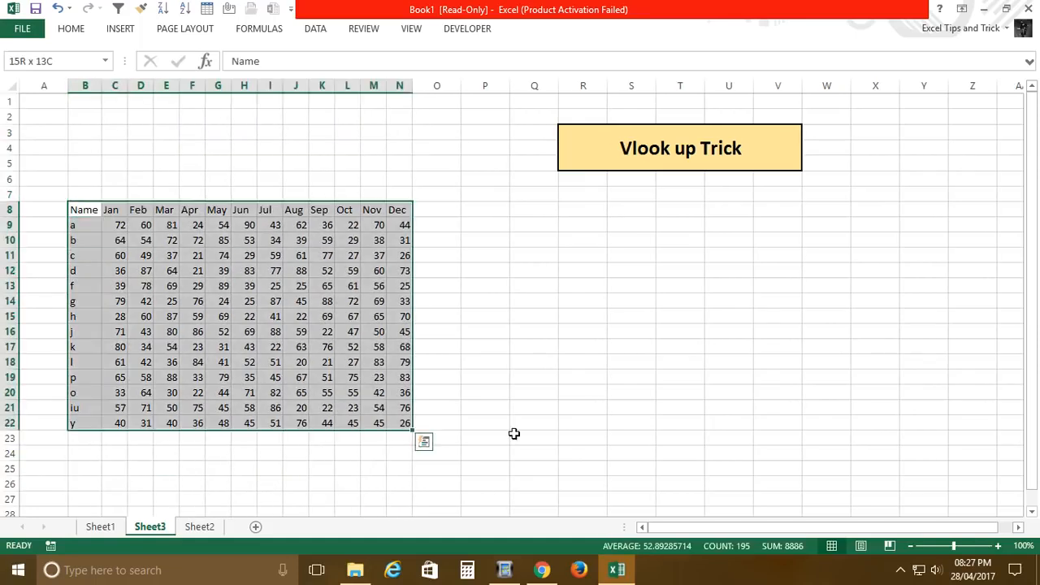
pyautogui.hotkey('alt', 'h')
pyautogui.press('b')
pyautogui.press('a')
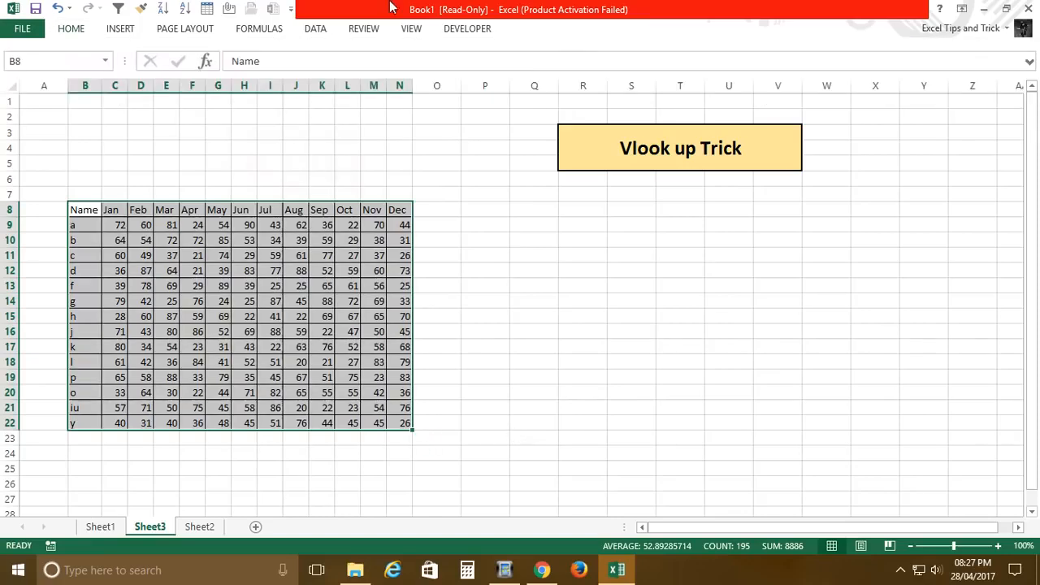
pyautogui.click(73, 29)
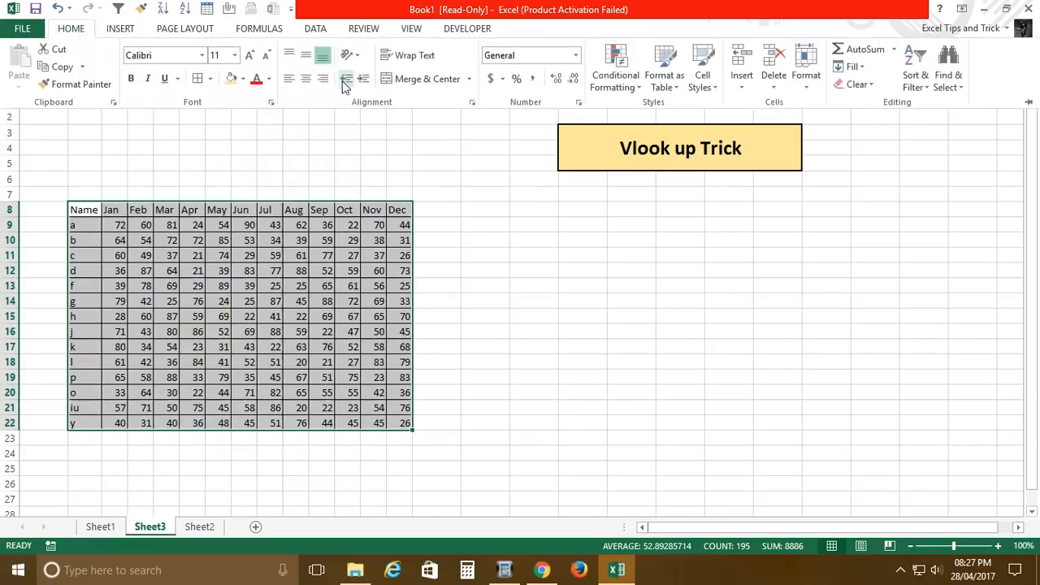
pyautogui.click(306, 54)
pyautogui.click(290, 79)
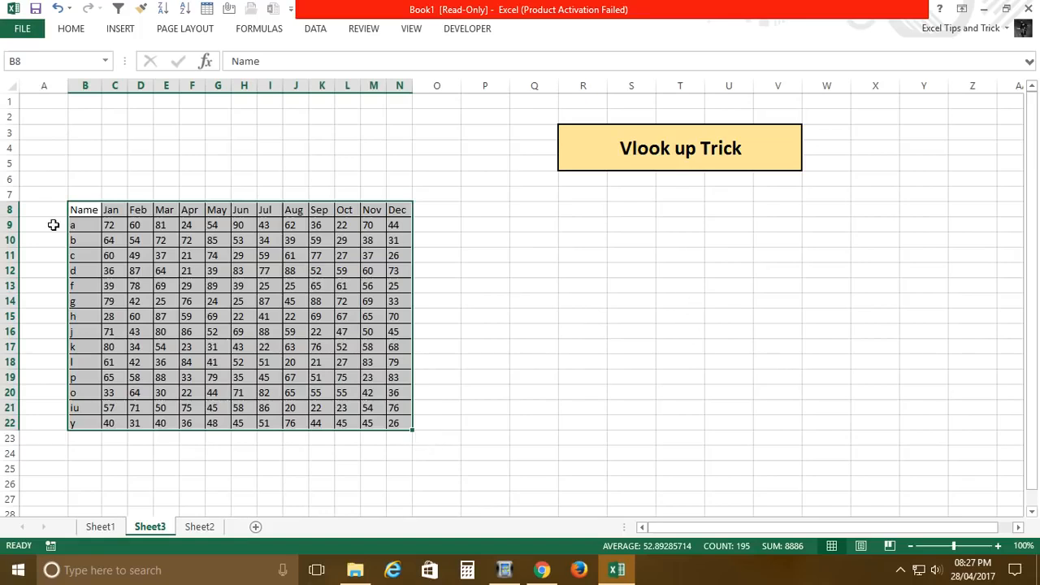
pyautogui.moveTo(79, 213); pyautogui.dragTo(410, 213)
pyautogui.hotkey('ctrl', 'c')
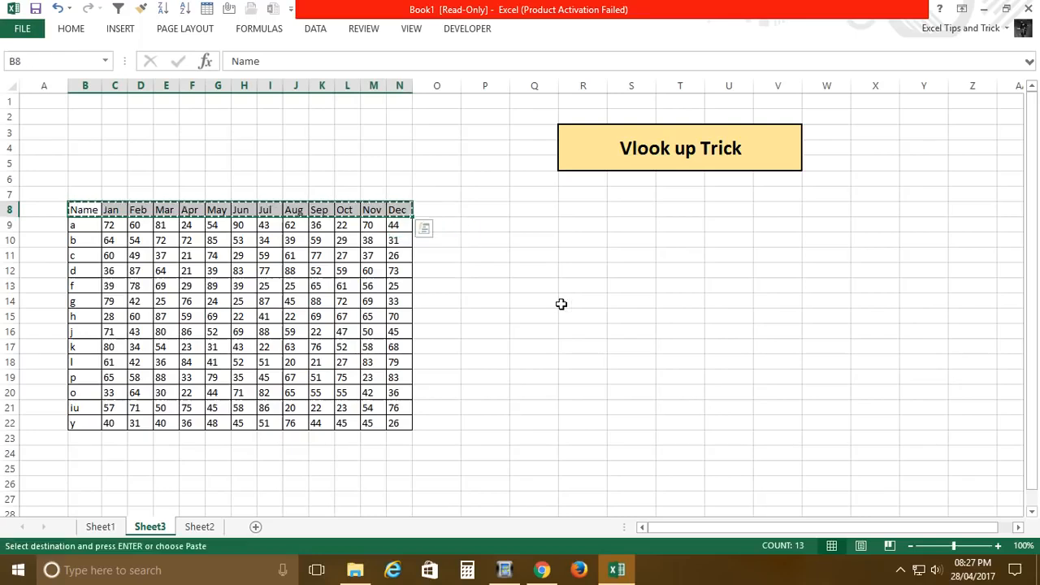
pyautogui.click(214, 211)
pyautogui.press('Escape')
# Step: Copy the Name to May headers in B8:G8 and paste them starting at R12
pyautogui.click(96, 213)
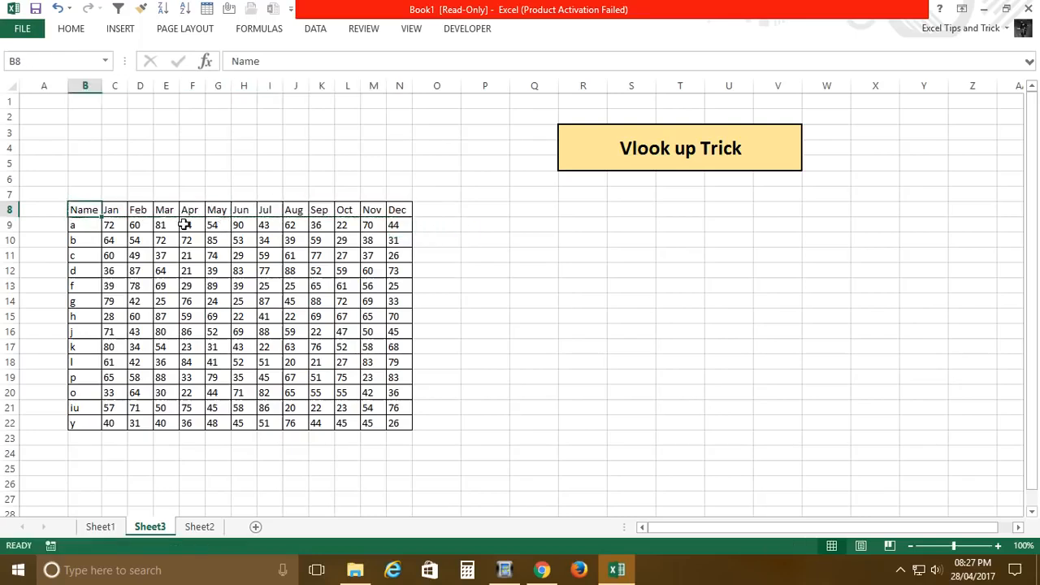
pyautogui.keyDown('shift'); pyautogui.click(221, 214); pyautogui.keyUp('shift')
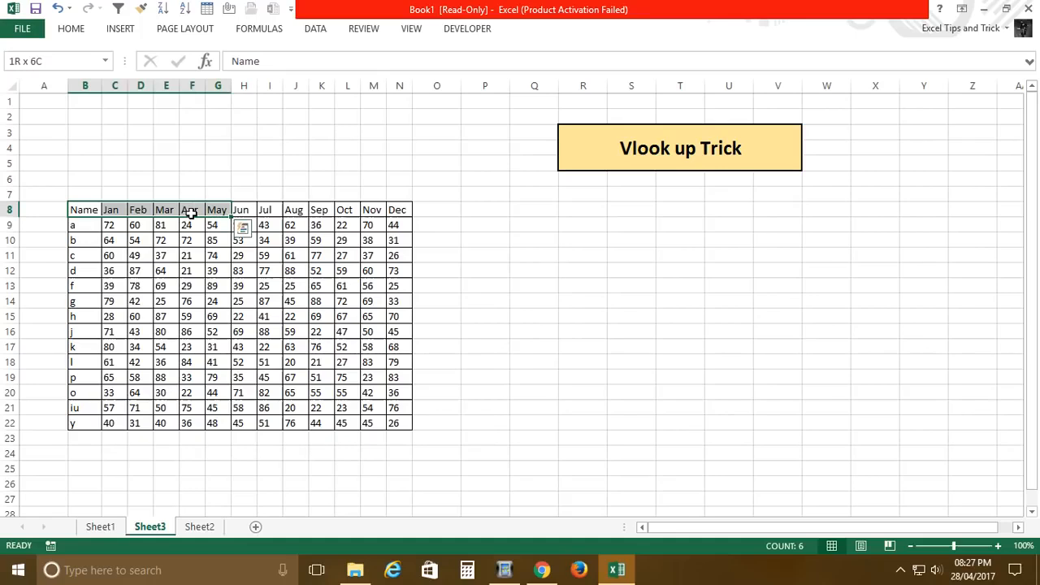
pyautogui.hotkey('ctrl', 'c')
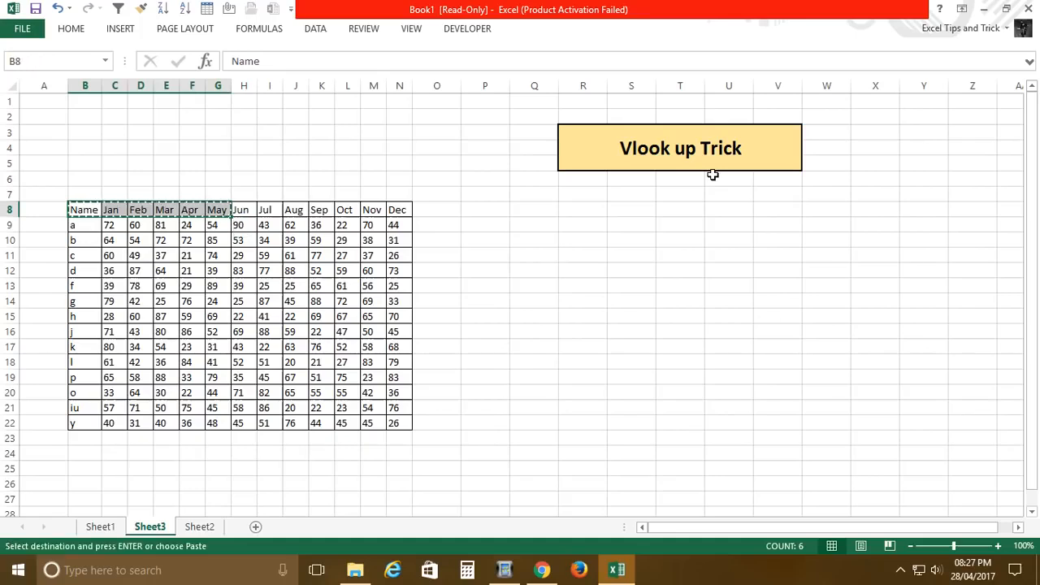
pyautogui.click(581, 273)
pyautogui.hotkey('ctrl', 'v')
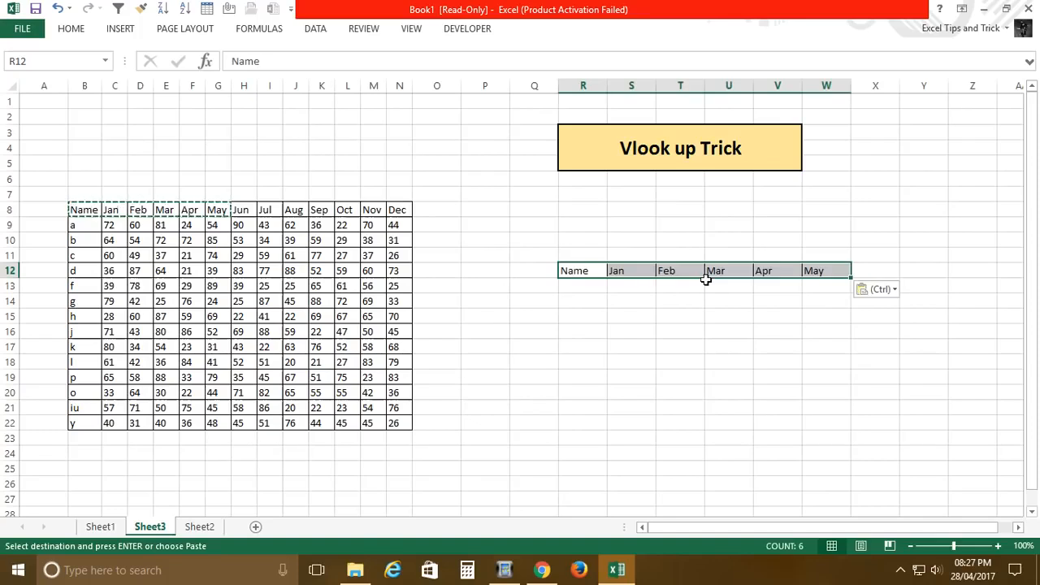
# Step: Format the pasted headers in R12:W12 as bold with a light blue-gray fill
pyautogui.hotkey('ctrl', 'b')
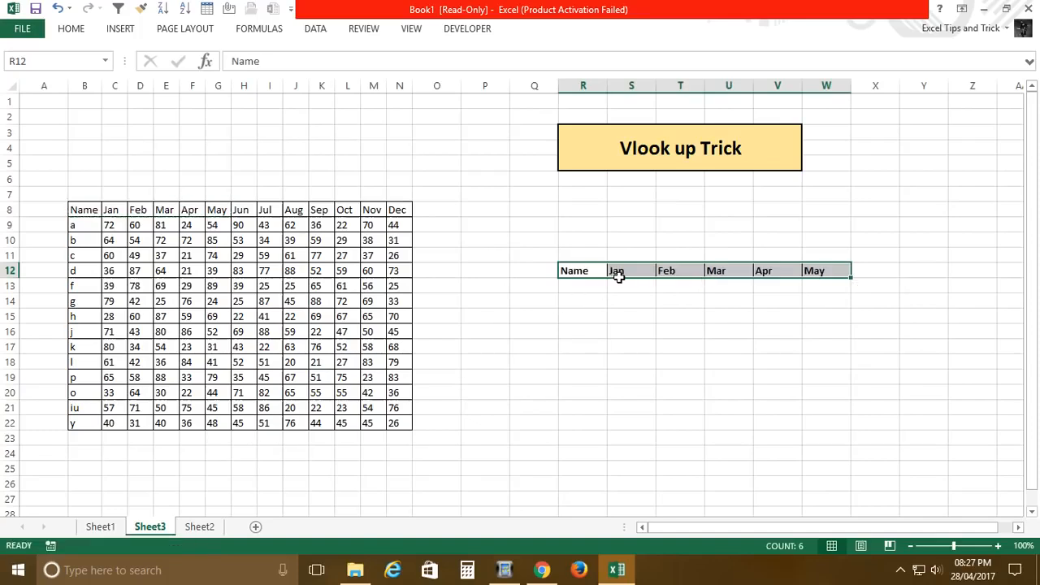
pyautogui.click(71, 28)
pyautogui.click(233, 78)
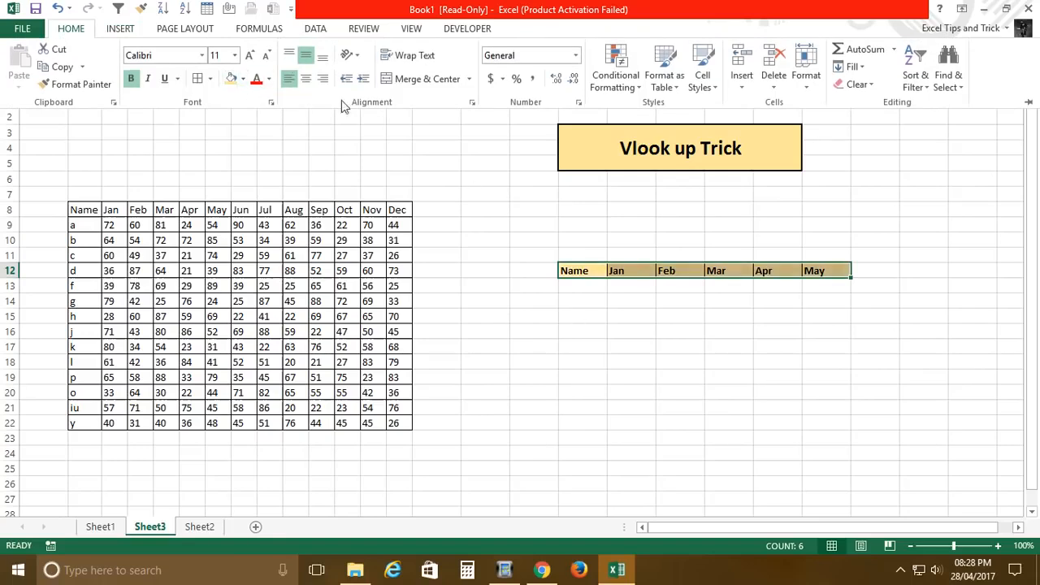
pyautogui.click(243, 79)
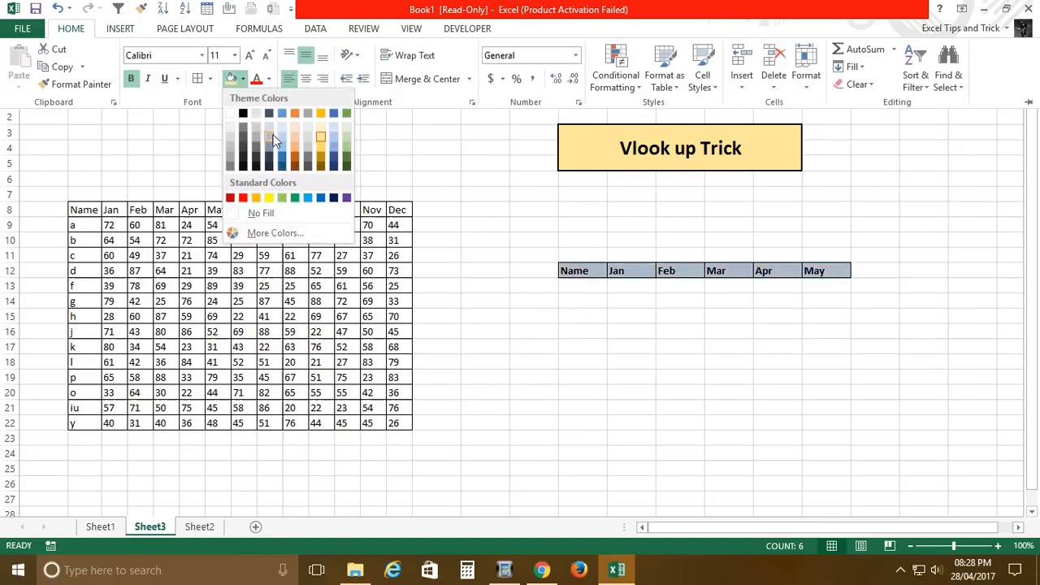
pyautogui.click(274, 136)
pyautogui.click(582, 289)
pyautogui.click(582, 287)
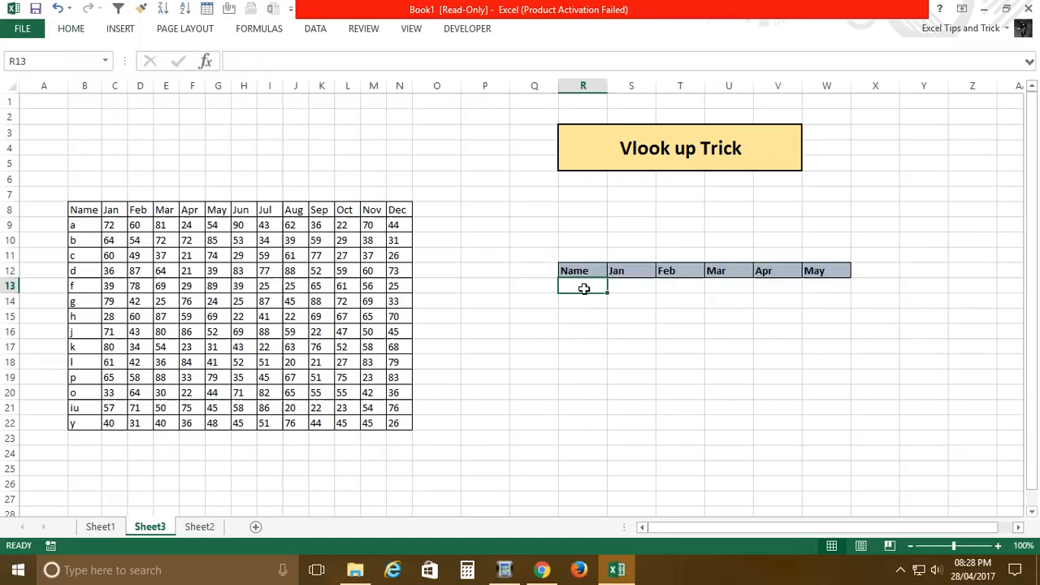
# Step: Copy the name g from B14 into R13 under the new Name header and end copy mode
pyautogui.click(89, 306)
pyautogui.hotkey('ctrl', 'c')
pyautogui.click(590, 291)
pyautogui.hotkey('ctrl', 'v')
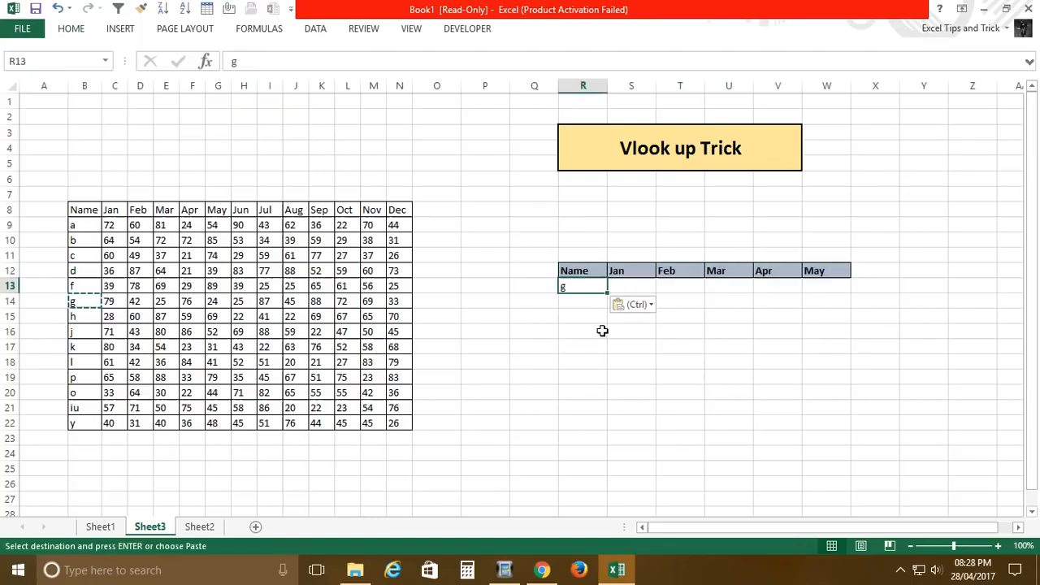
pyautogui.click(638, 286)
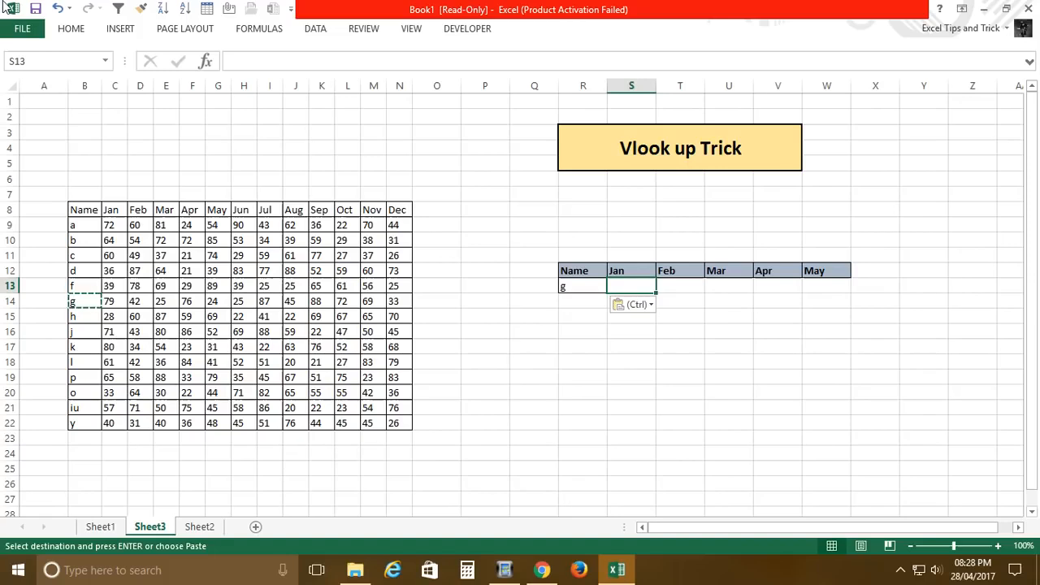
pyautogui.press('Escape')
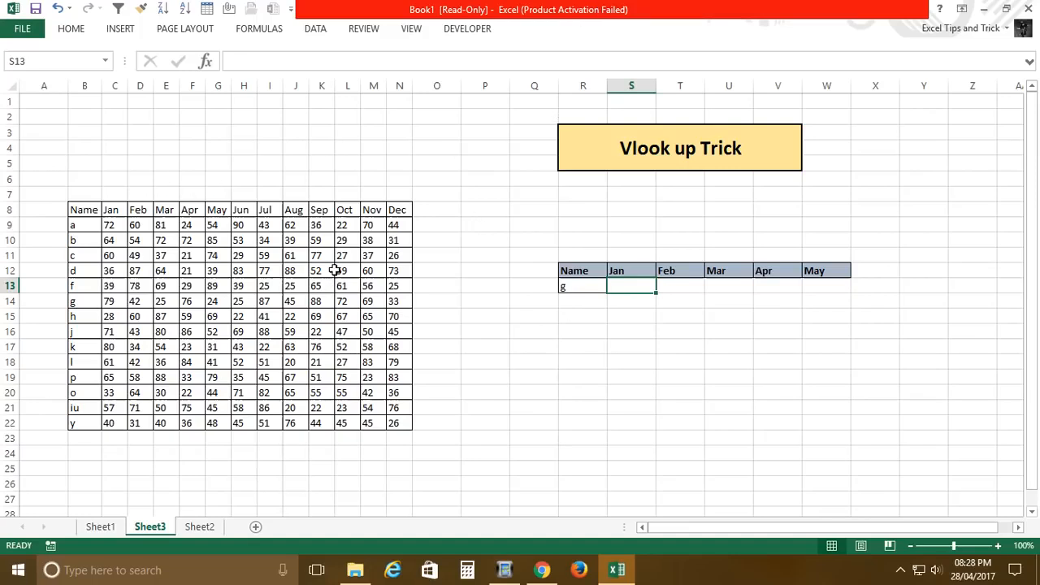
# Step: Enter =VLOOKUP(R13,B8:N22,2,0) in S13 and compare the result with g's Jan value in the source table
pyautogui.write('=vl')
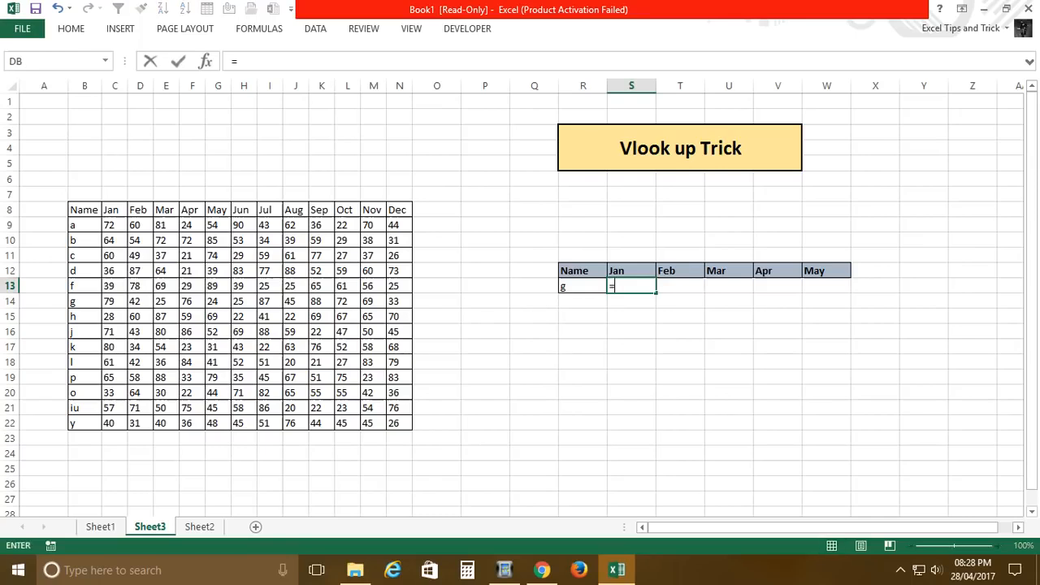
pyautogui.press('Tab')
pyautogui.click(598, 290)
pyautogui.write(',')
pyautogui.moveTo(87, 214); pyautogui.dragTo(412, 428)
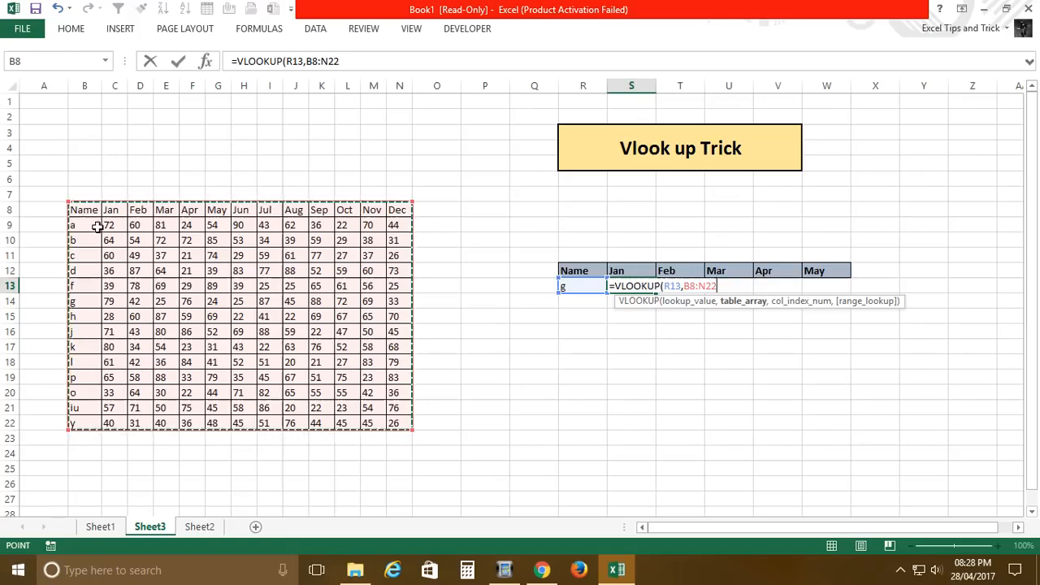
pyautogui.write(',2,0')
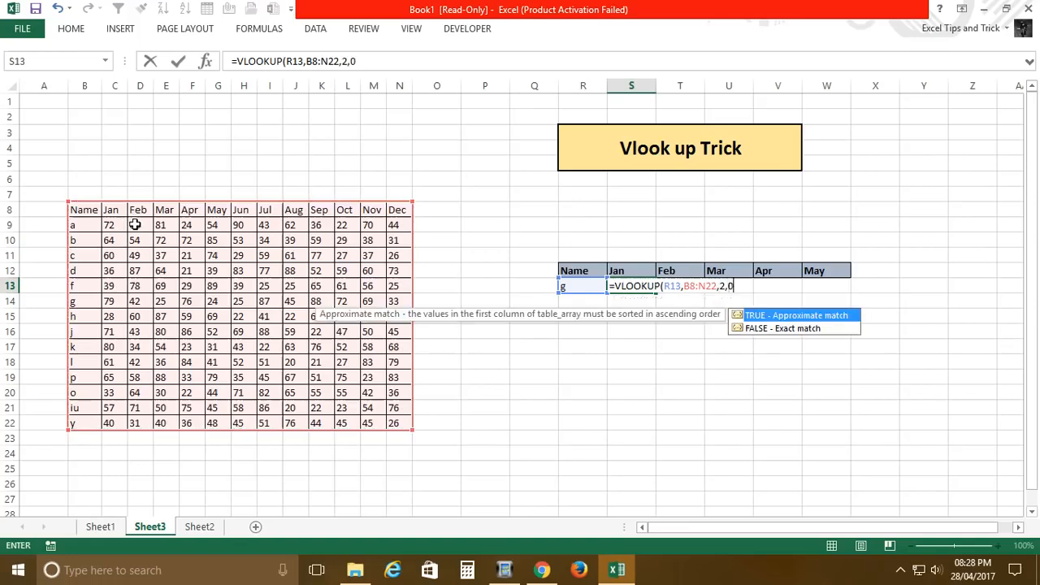
pyautogui.press('Return')
pyautogui.press('Up')
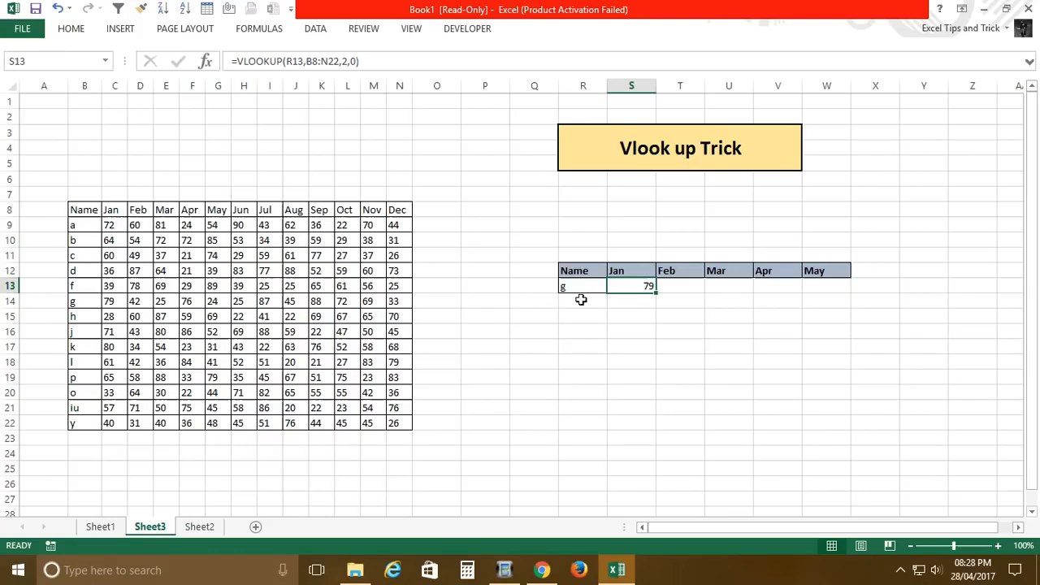
pyautogui.click(579, 294)
pyautogui.click(94, 302)
pyautogui.click(109, 301)
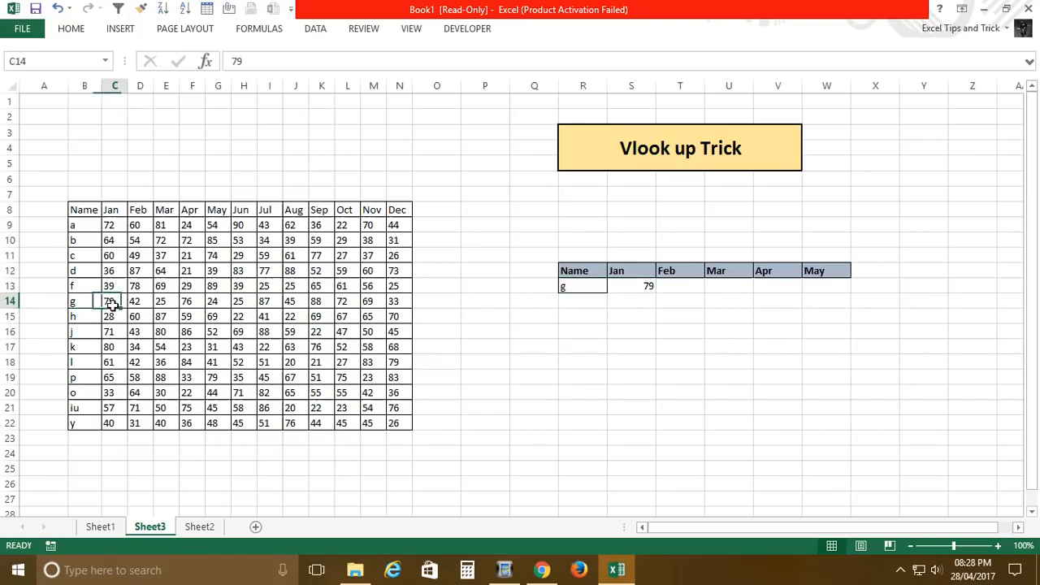
# Step: Make the R13 and B8 references absolute in S13's formula, giving =VLOOKUP($R$13,$B$8:N22,2,0)
pyautogui.click(652, 291)
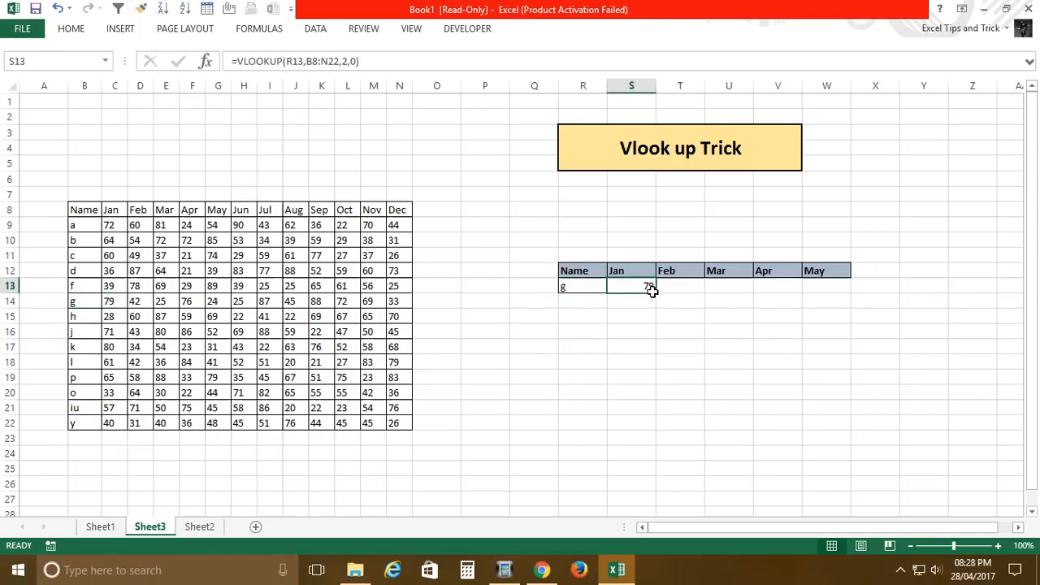
pyautogui.click(308, 65)
pyautogui.press('F4')
pyautogui.click(326, 65)
pyautogui.press('F4')
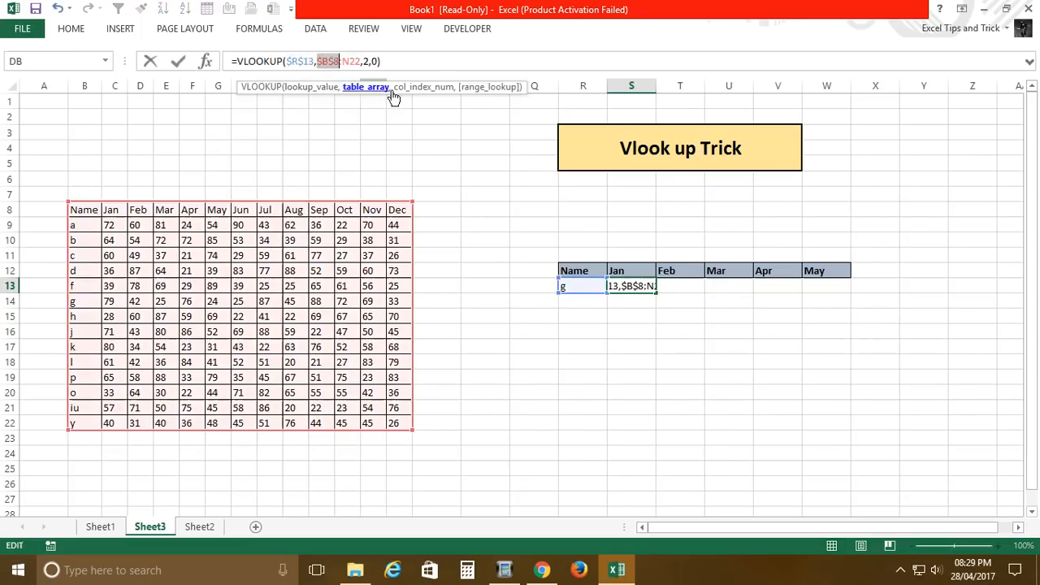
pyautogui.press('Return')
pyautogui.press('Up')
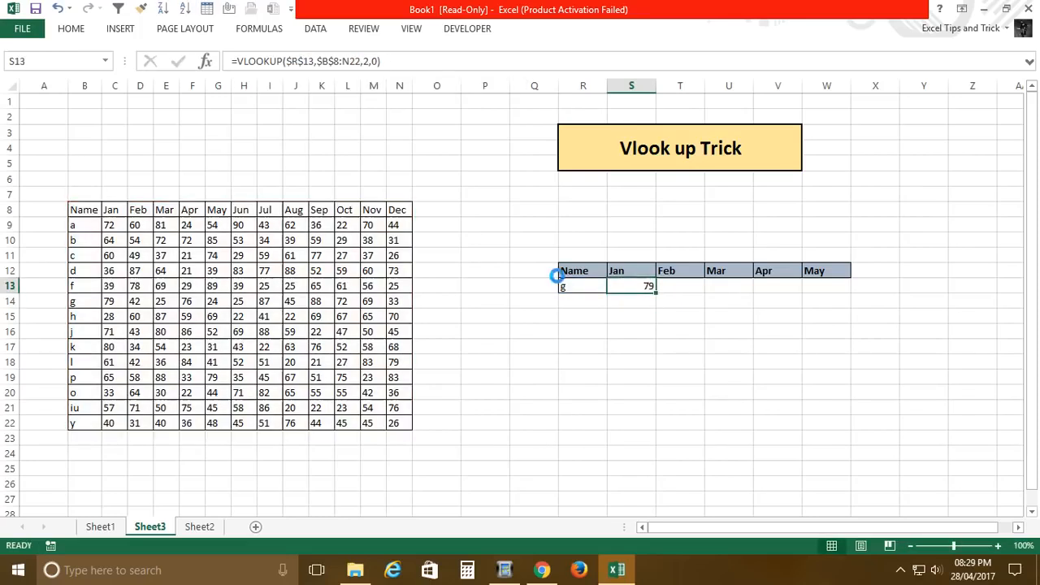
# Step: Copy the VLOOKUP formula from S13 to T13 and set its column index to 3
pyautogui.hotkey('ctrl', 'c')
pyautogui.press('Right')
pyautogui.hotkey('ctrl', 'v')
pyautogui.press('Escape')
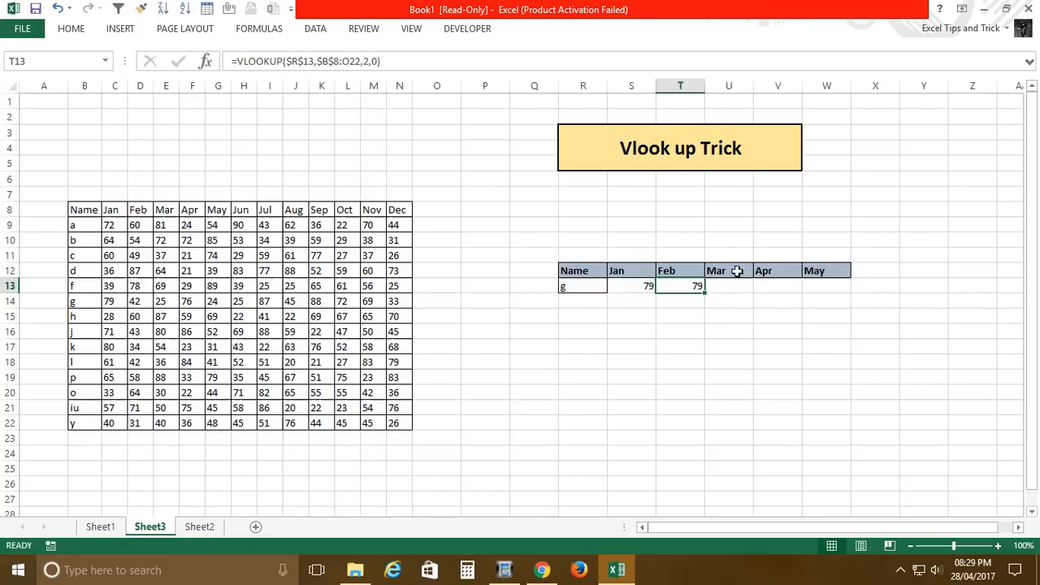
pyautogui.click(374, 62)
pyautogui.press('BackSpace')
pyautogui.write('3')
pyautogui.press('Return')
pyautogui.press('Up')
# Step: Copy the Feb lookup formula from T13 to U13 and set its column index to 4
pyautogui.hotkey('ctrl', 'c')
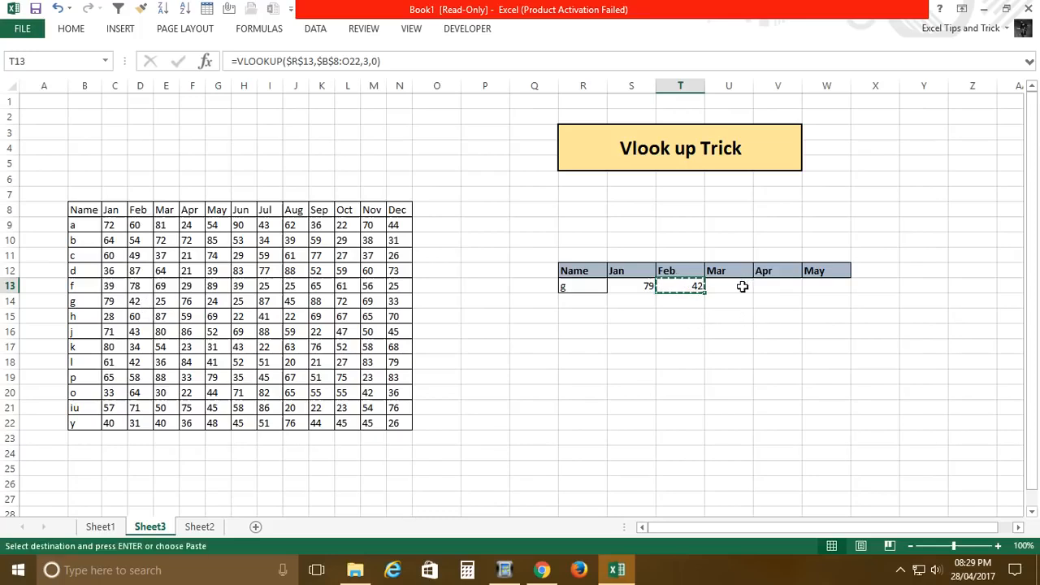
pyautogui.click(740, 286)
pyautogui.hotkey('ctrl', 'v')
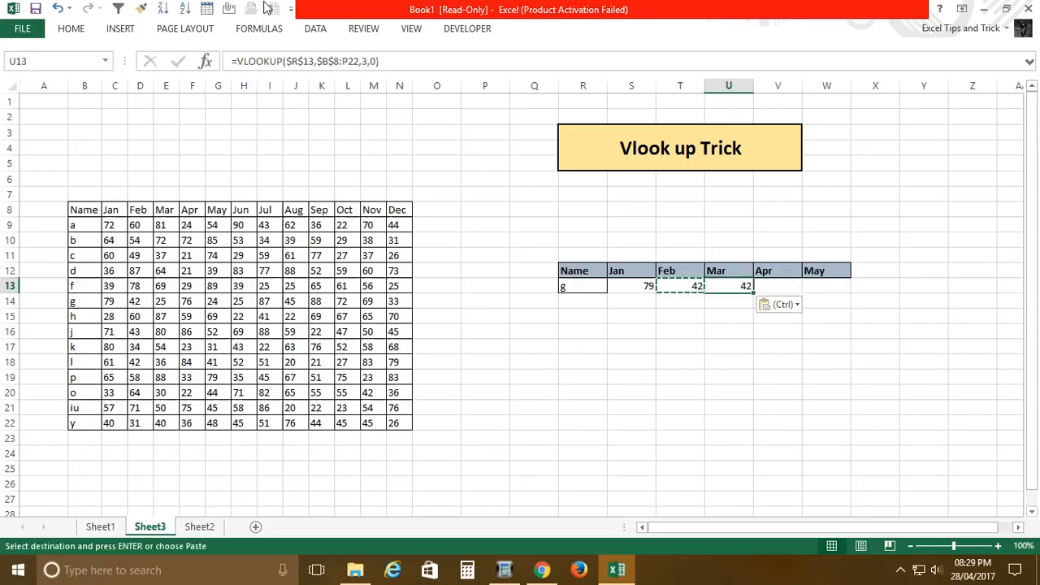
pyautogui.click(366, 61)
pyautogui.press('BackSpace')
pyautogui.write('4')
pyautogui.press('Return')
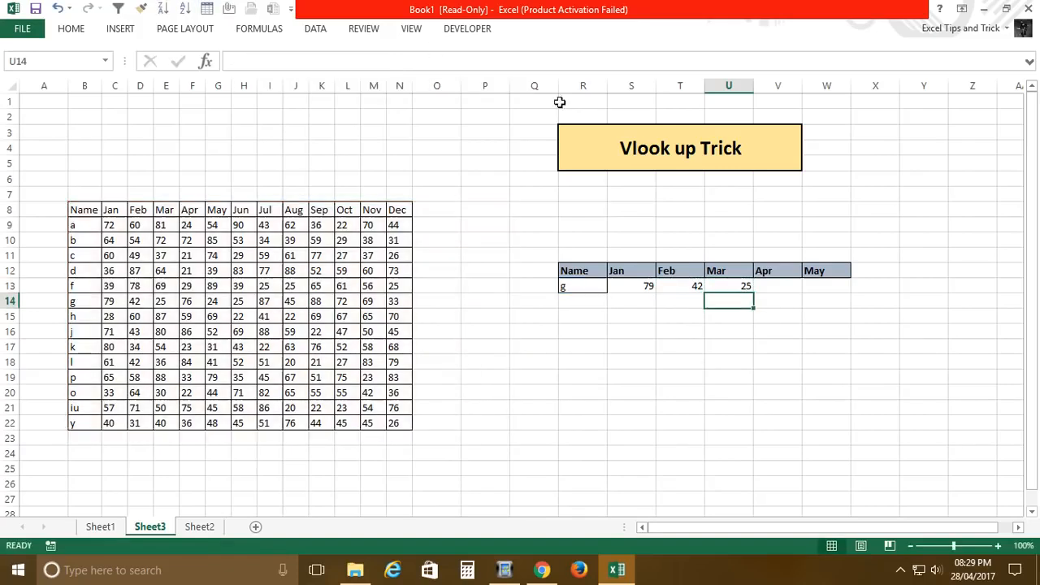
# Step: Clear the VLOOKUP formulas from S13:U13 and select cell S11 above the Jan header
pyautogui.click(644, 292)
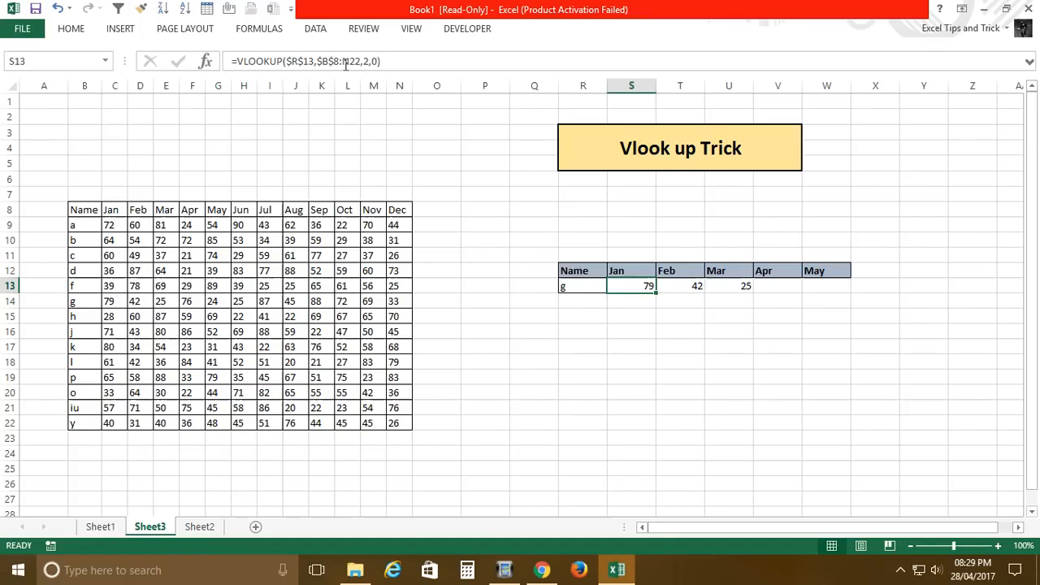
pyautogui.keyDown('shift'); pyautogui.click(749, 286); pyautogui.keyUp('shift')
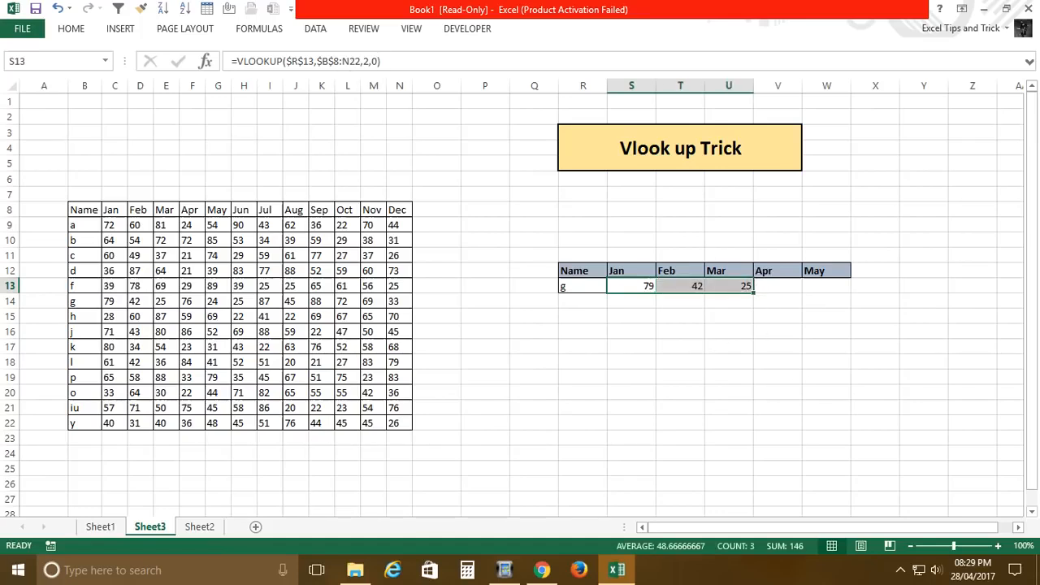
pyautogui.press('Delete')
pyautogui.press('Left')
pyautogui.press('Right')
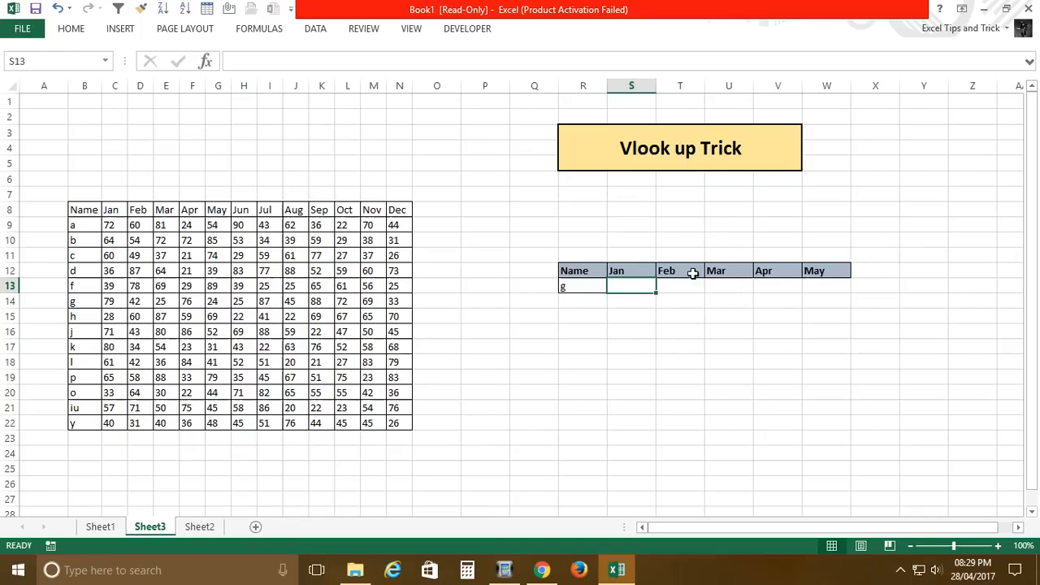
pyautogui.click(636, 258)
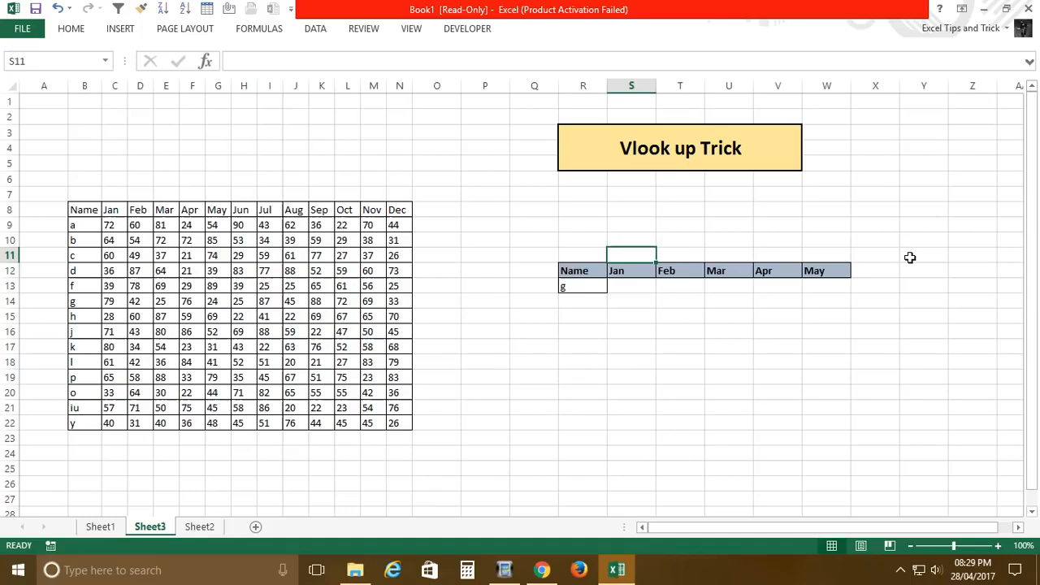
# Step: Enter the column index number 2 in S11 above the Jan header
pyautogui.moveTo(78, 195); pyautogui.dragTo(402, 435)
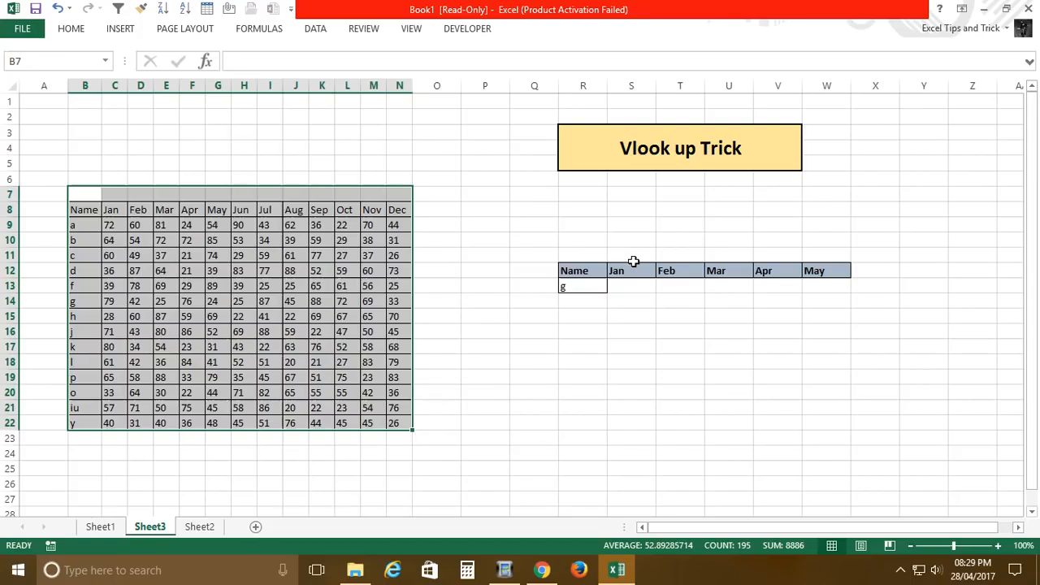
pyautogui.click(634, 259)
pyautogui.write('2')
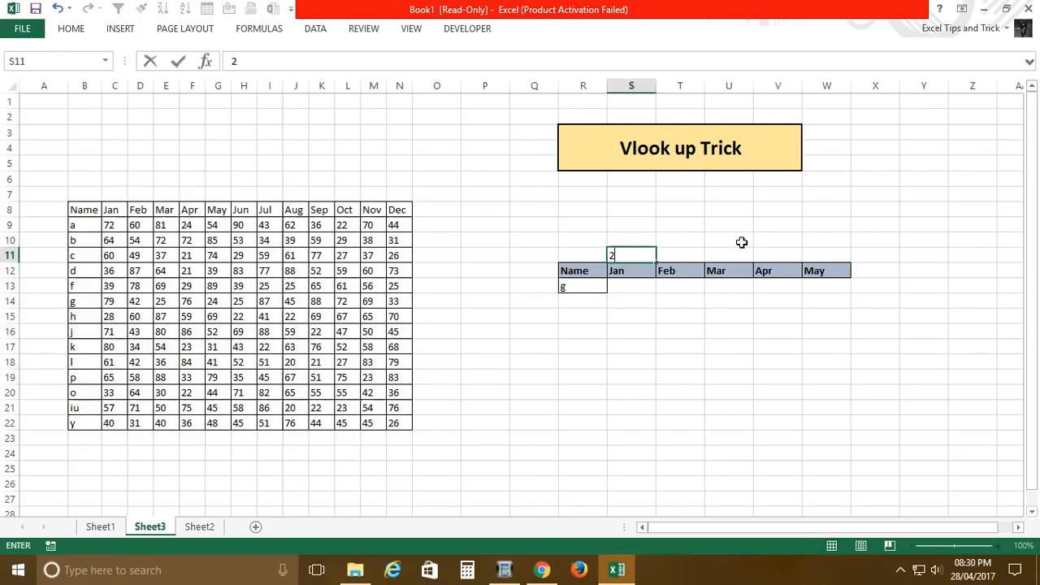
pyautogui.press('Tab')
# Step: Enter the column index numbers 3, 4, 5 and 6 in T11:W11 above the Feb to May headers
pyautogui.moveTo(76, 209); pyautogui.dragTo(411, 426)
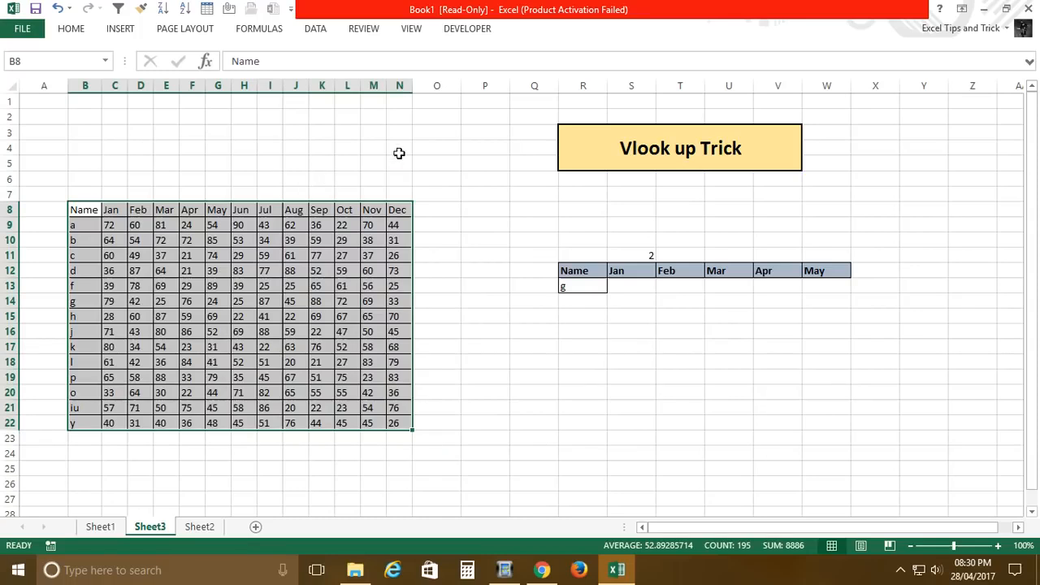
pyautogui.click(698, 257)
pyautogui.write('3')
pyautogui.press('Tab')
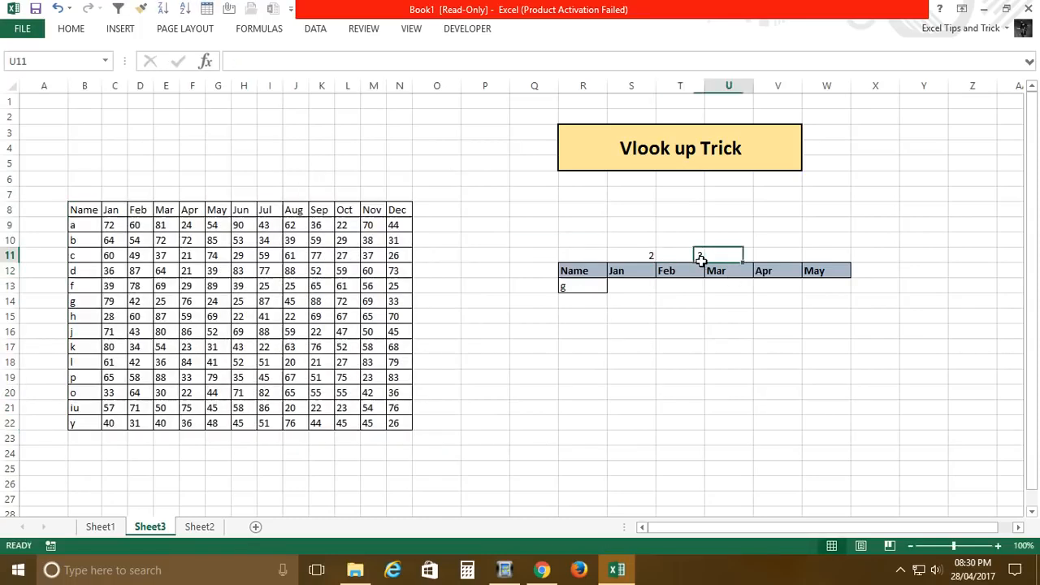
pyautogui.write('4')
pyautogui.press('Tab')
pyautogui.write('5')
pyautogui.press('Tab')
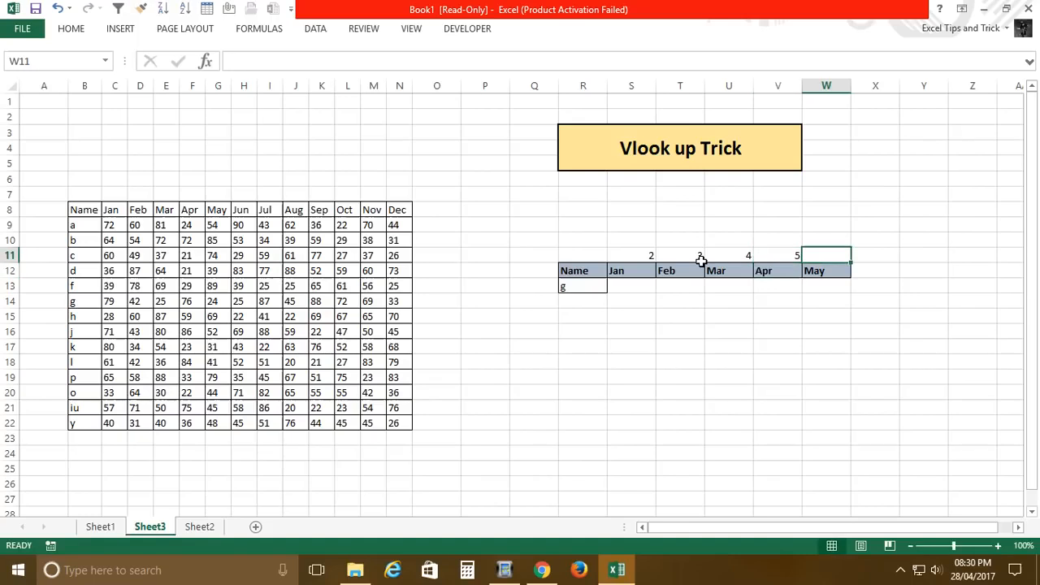
pyautogui.write('6')
pyautogui.press('Return')
# Step: Fill the source table B8:N22 with a light blue theme color and collapse the ribbon
pyautogui.moveTo(88, 212); pyautogui.dragTo(409, 421)
pyautogui.click(71, 29)
pyautogui.click(242, 79)
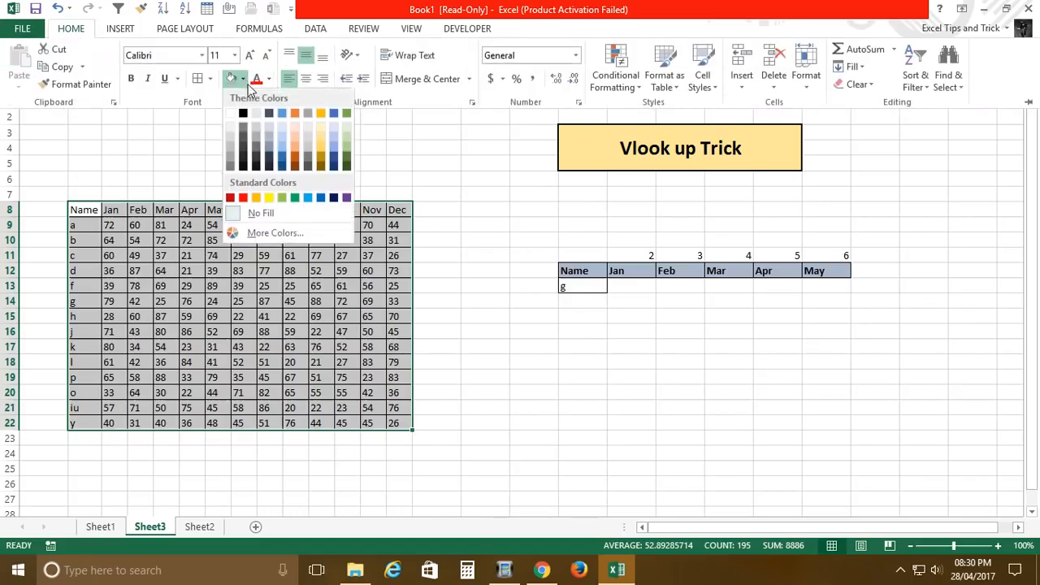
pyautogui.click(284, 125)
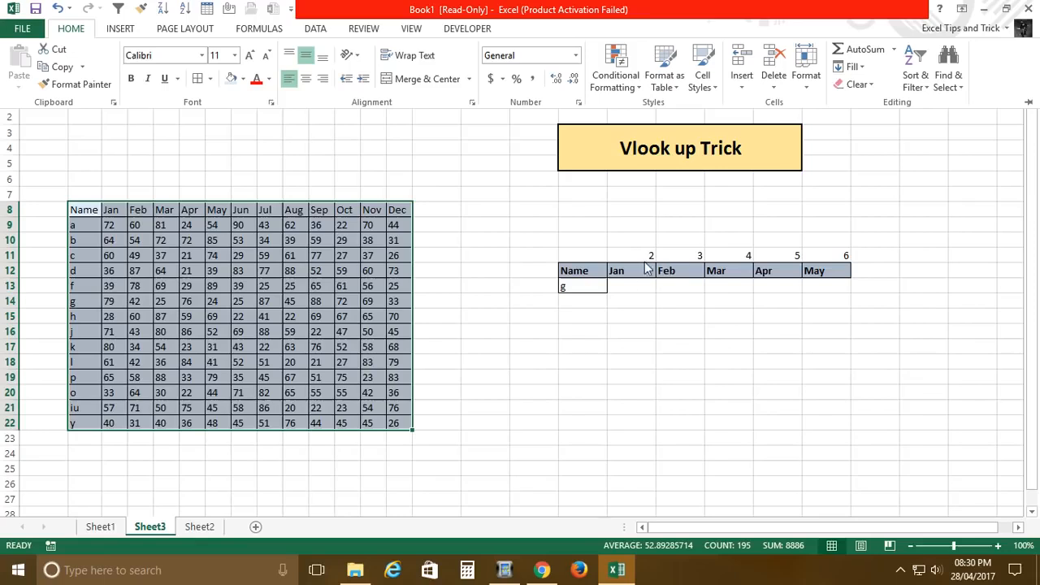
pyautogui.hotkey('ctrl', 'F1')
# Step: Start a VLOOKUP formula across S13:W13 with the absolute reference $R$13 as its lookup value
pyautogui.click(639, 289)
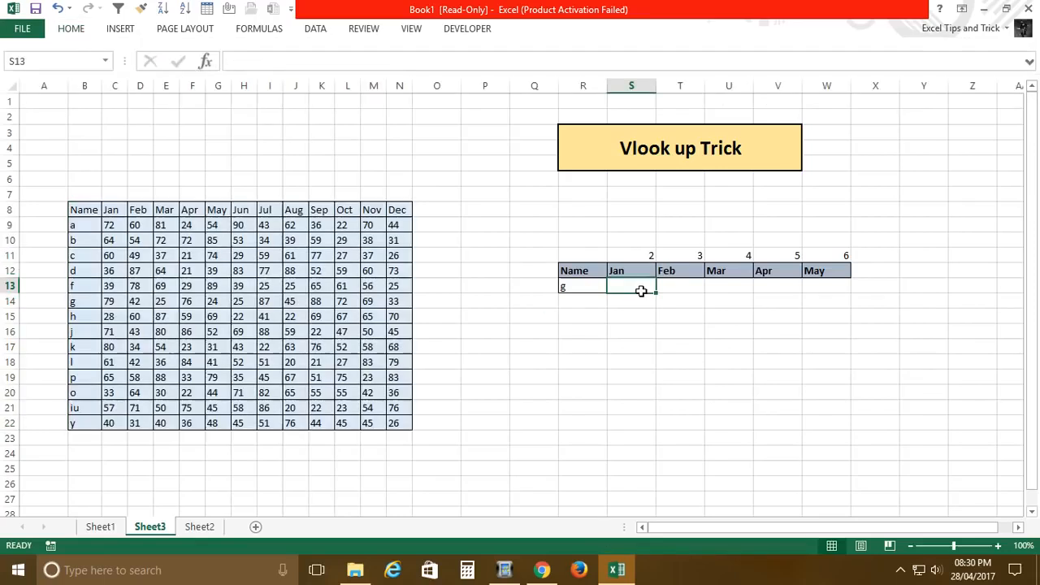
pyautogui.hotkey('shift', 'Right')
pyautogui.hotkey('shift', 'Right')
pyautogui.hotkey('shift', 'Right')
pyautogui.hotkey('shift', 'Right')
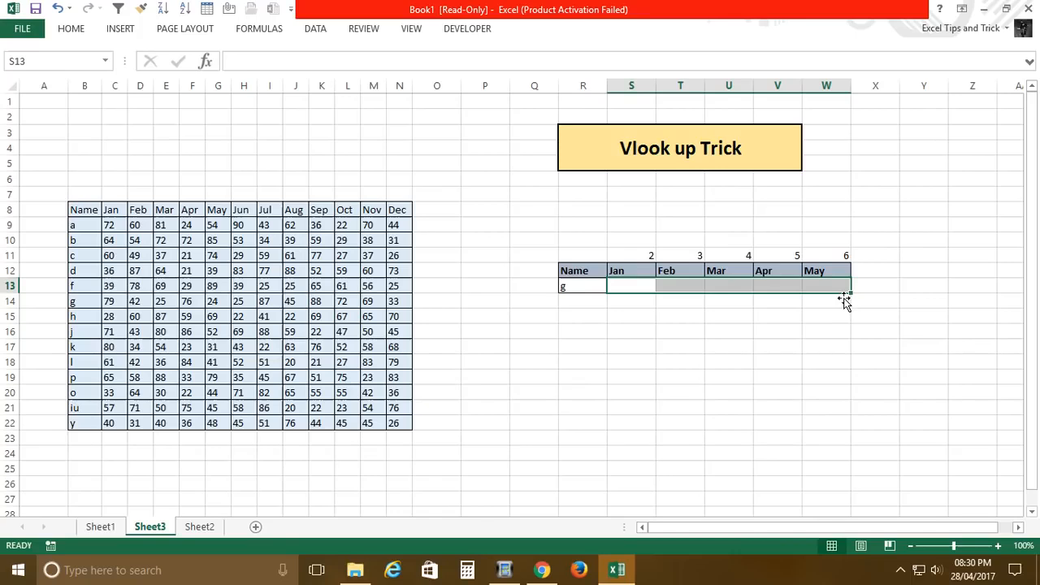
pyautogui.write('=')
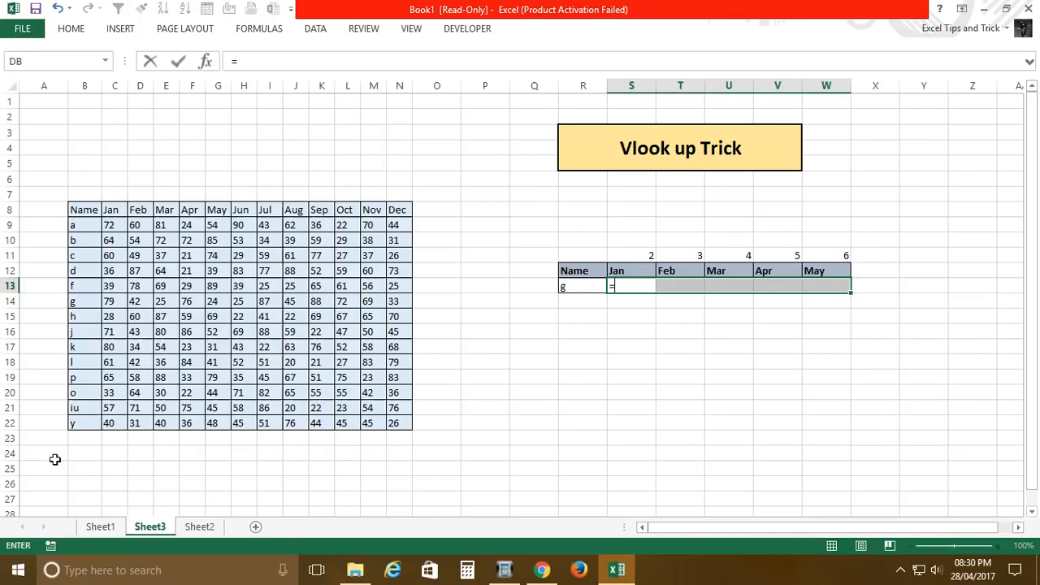
pyautogui.write('vl')
pyautogui.press('Tab')
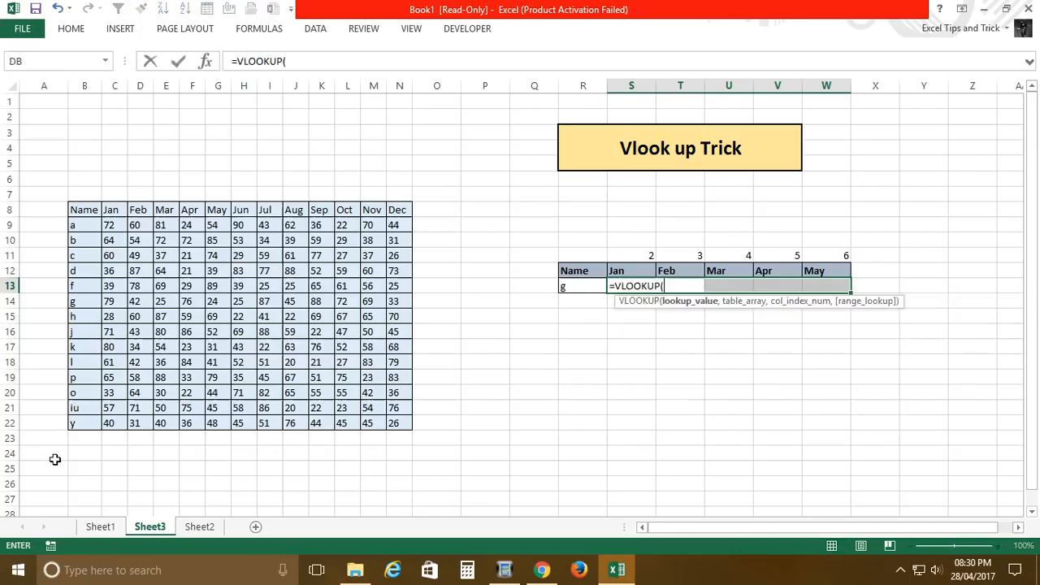
pyautogui.click(575, 287)
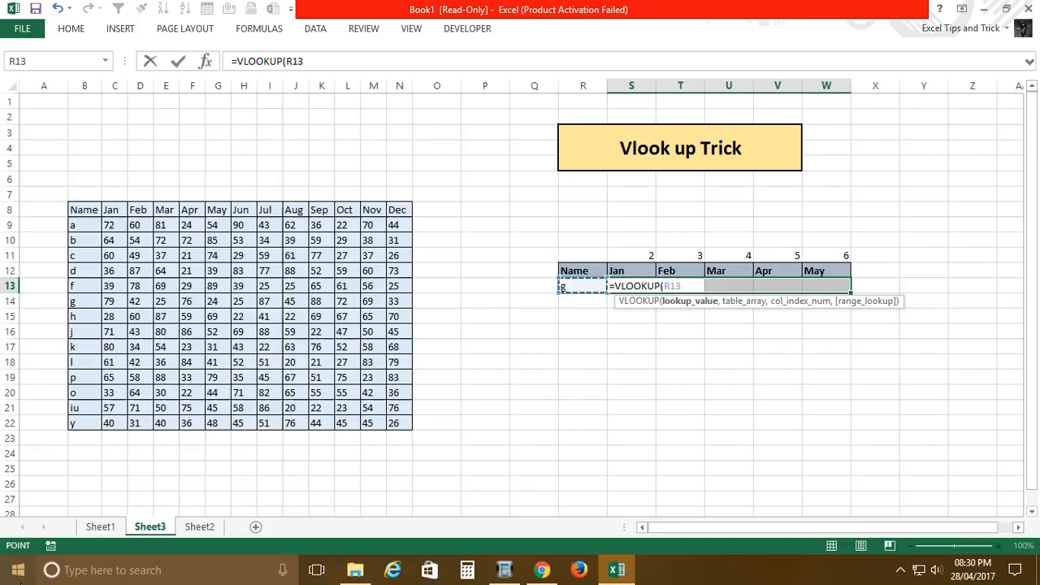
pyautogui.press('F4')
pyautogui.write(',')
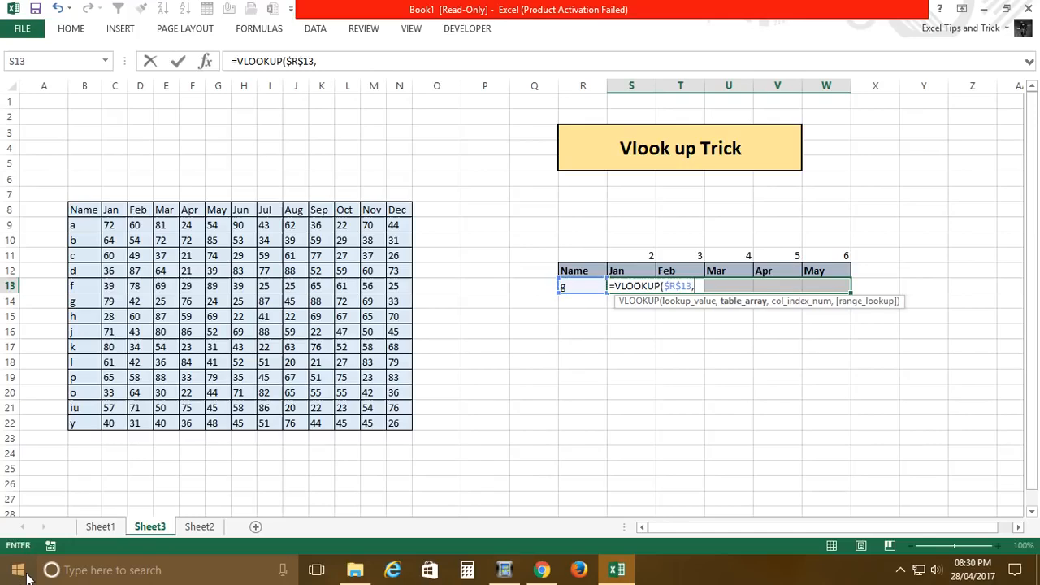
# Step: Set the VLOOKUP's table array to the source table as the absolute range $B$8:$N$22
pyautogui.moveTo(97, 210); pyautogui.dragTo(401, 438)
pyautogui.moveTo(406, 430); pyautogui.dragTo(406, 426)
pyautogui.press('F4')
pyautogui.write(',')
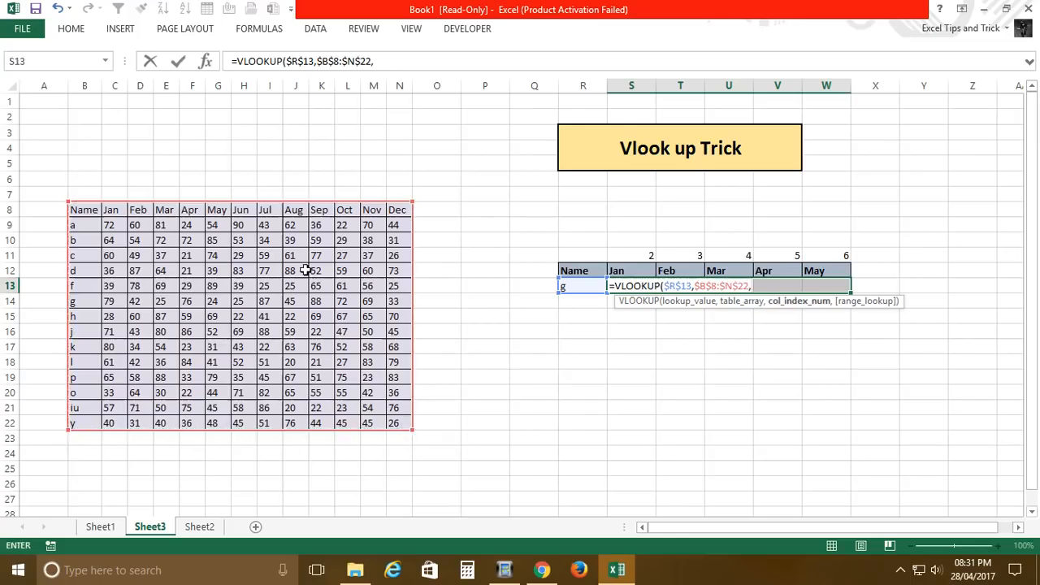
pyautogui.write('{2,3,4')
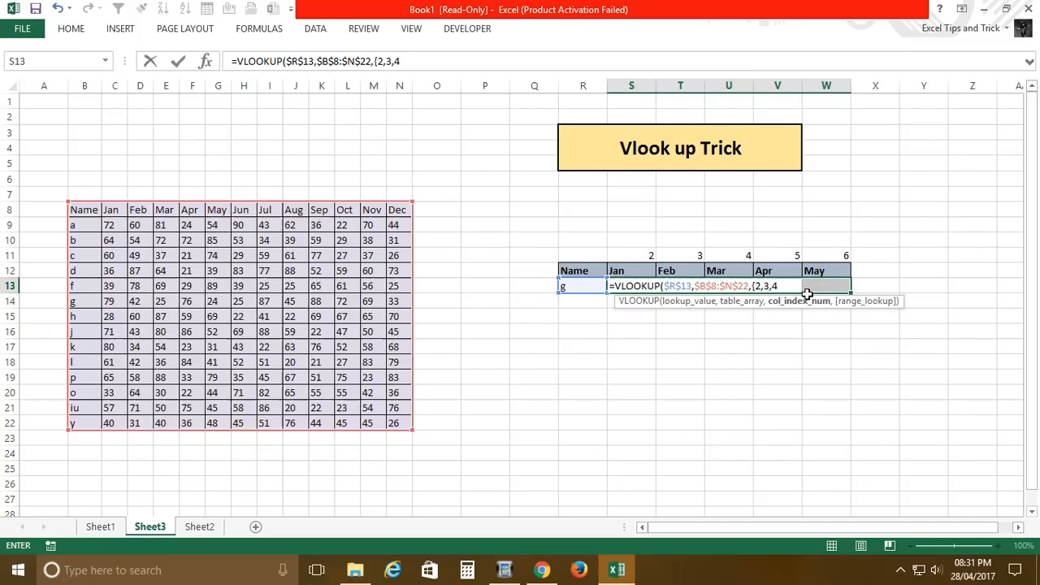
# Step: Complete the VLOOKUP in S13 with the column index array {2,3,4,5,6} and exact match 0
pyautogui.write(',5,6},')
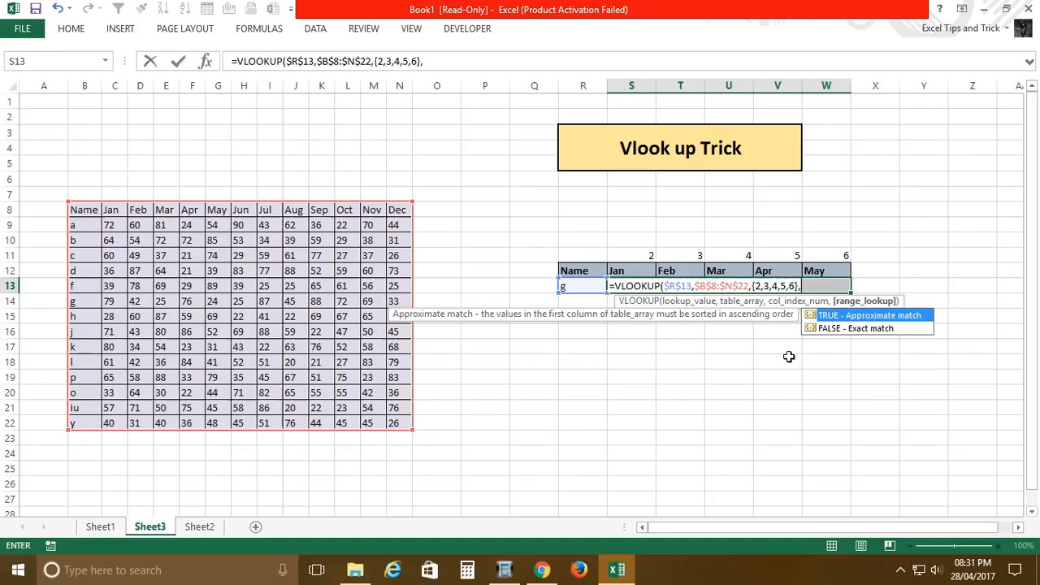
pyautogui.write('0')
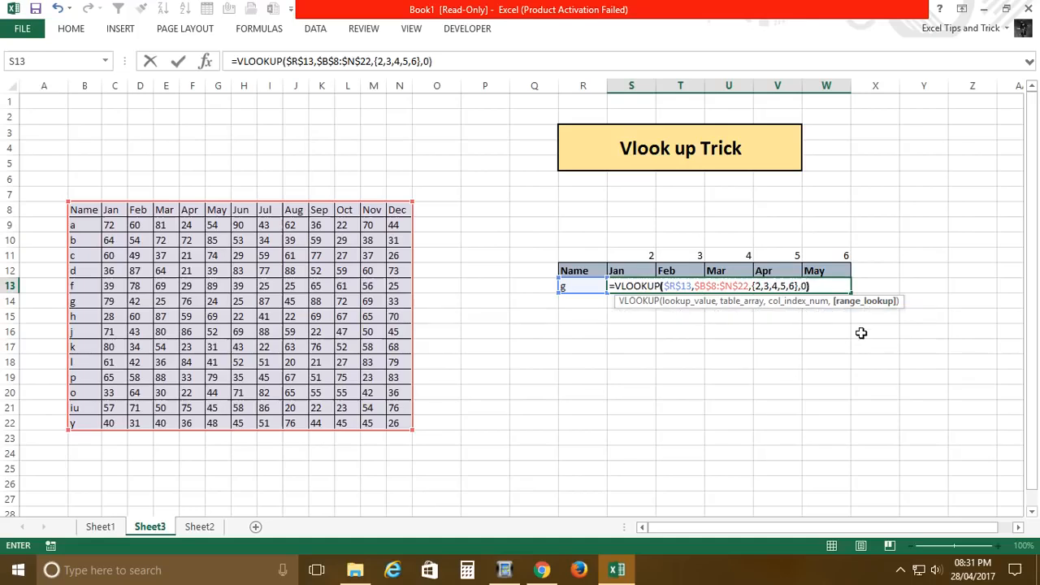
pyautogui.press('Return')
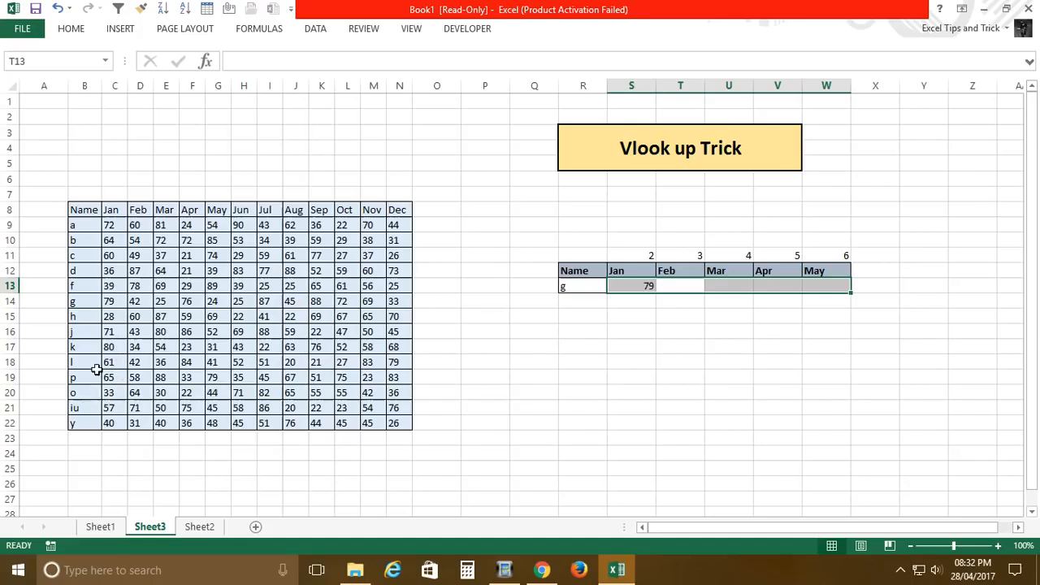
pyautogui.click(640, 289)
pyautogui.keyDown('shift'); pyautogui.click(829, 285); pyautogui.keyUp('shift')
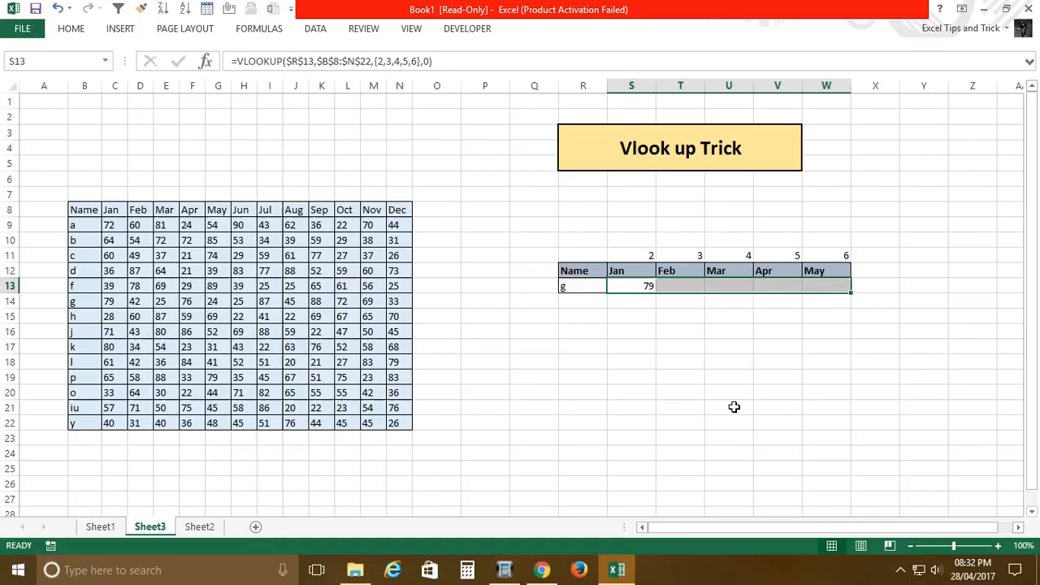
pyautogui.click(649, 288)
pyautogui.keyDown('shift'); pyautogui.click(837, 284); pyautogui.keyUp('shift')
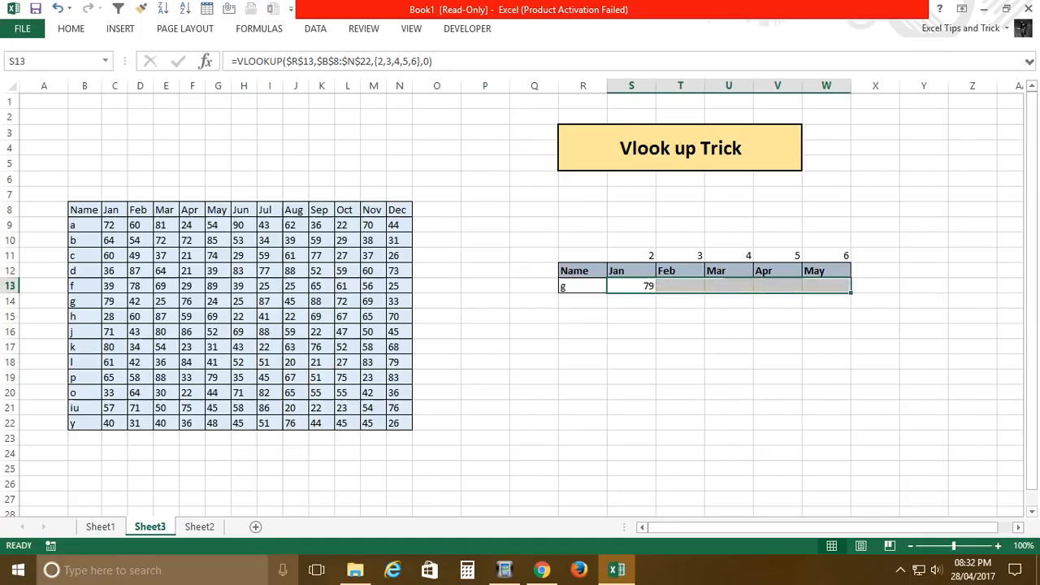
pyautogui.press('F2')
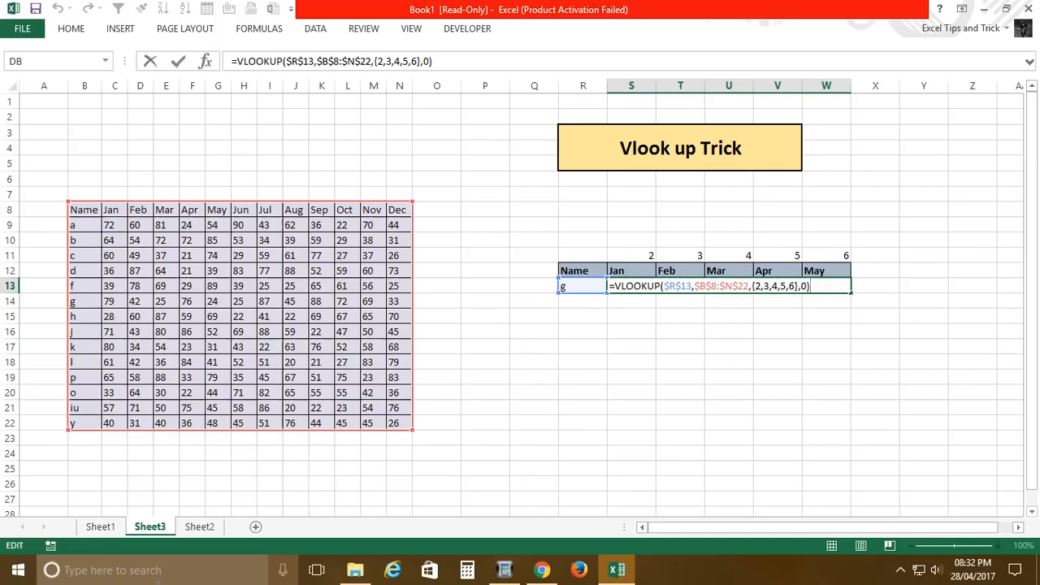
pyautogui.click(158, 580)
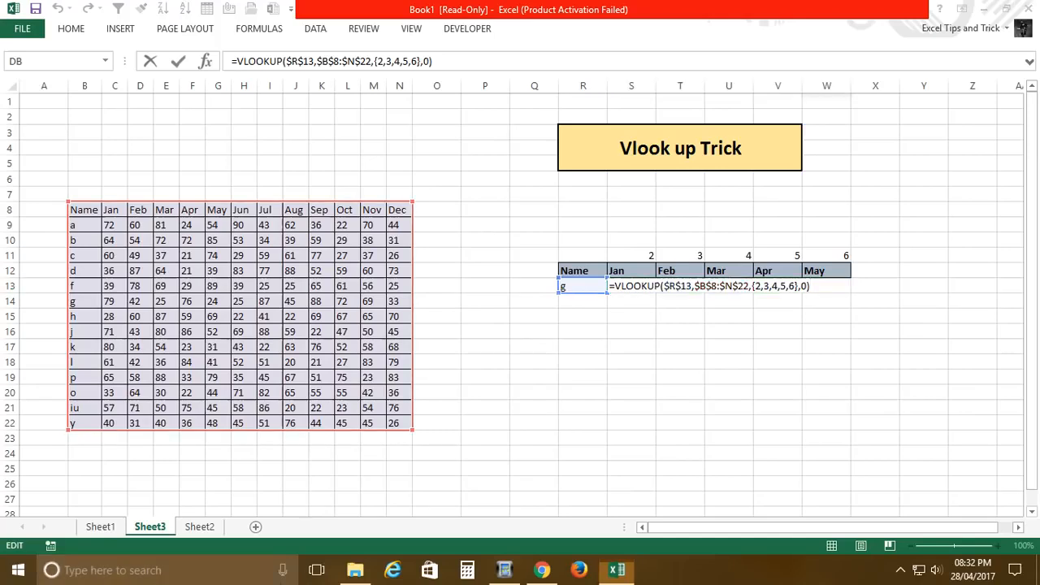
pyautogui.click(623, 292)
pyautogui.press('Return')
pyautogui.click(649, 290)
pyautogui.click(646, 370)
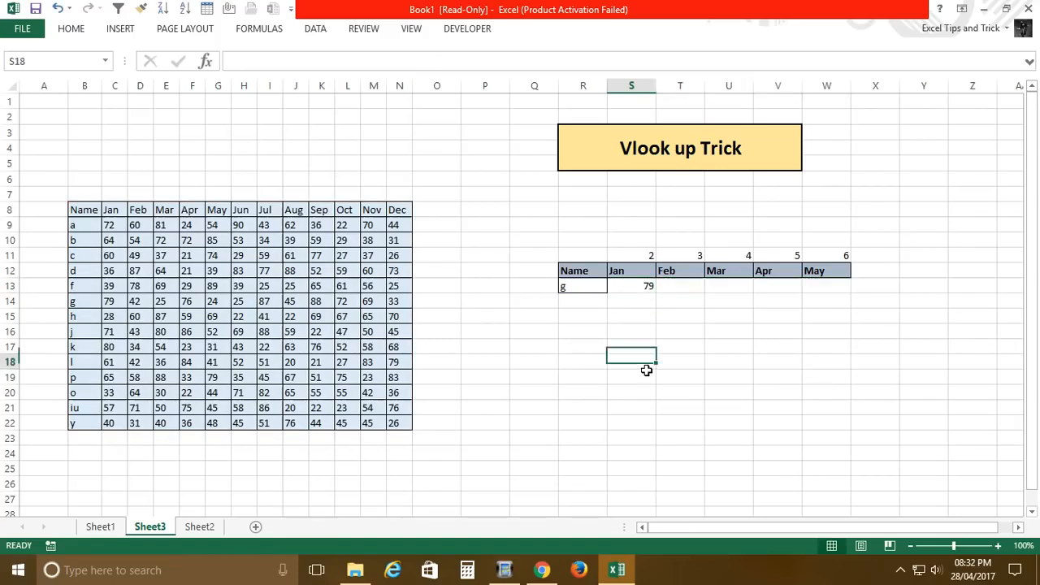
# Step: Re-enter the VLOOKUP across S13:W13 as an array formula and compare the results with the Jan to May values in row g
pyautogui.click(639, 288)
pyautogui.keyDown('shift'); pyautogui.click(825, 291); pyautogui.keyUp('shift')
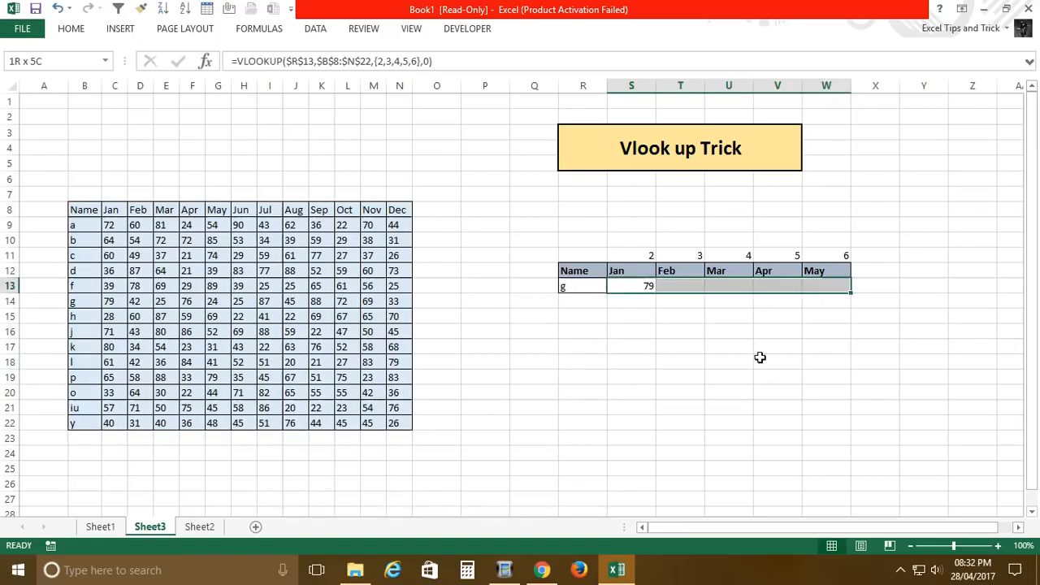
pyautogui.press('F2')
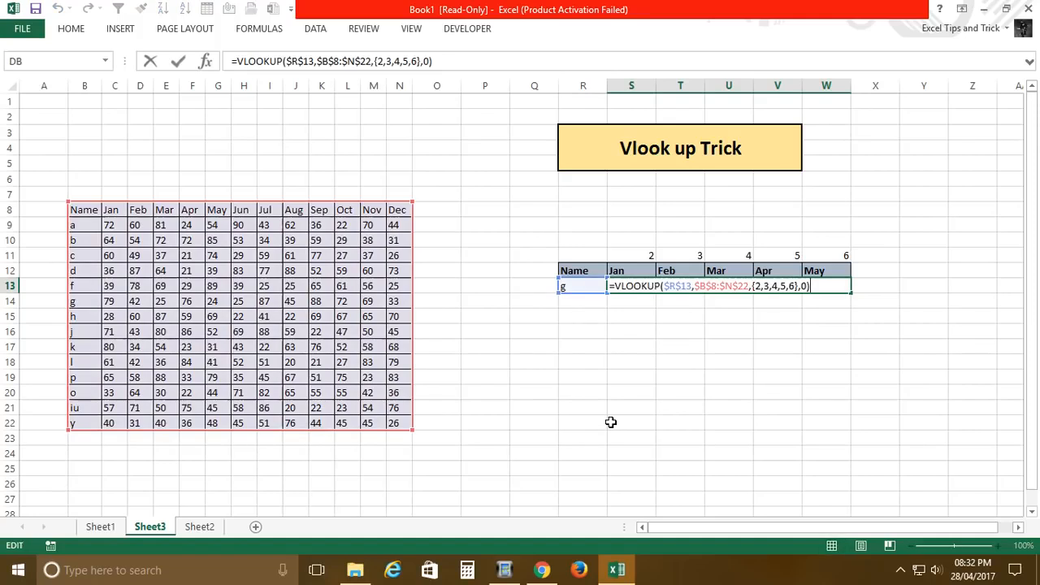
pyautogui.hotkey('ctrl', 'shift', 'Return')
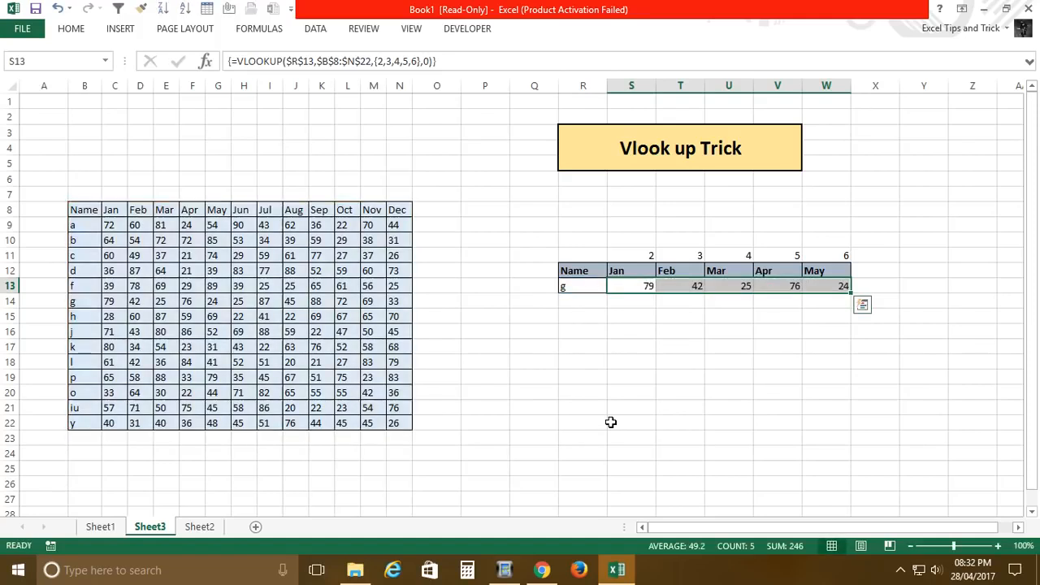
pyautogui.click(799, 297)
pyautogui.click(837, 295)
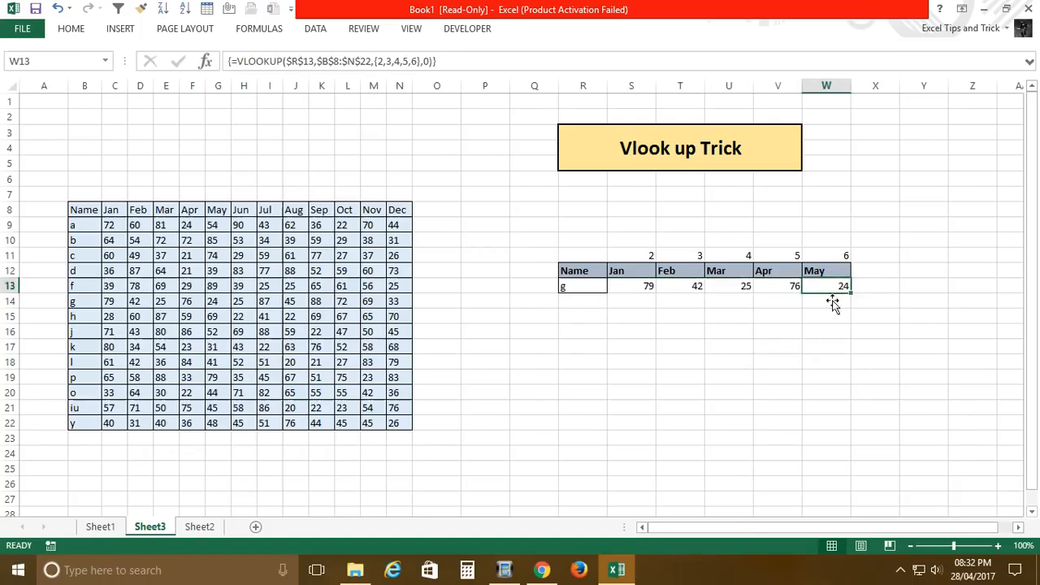
pyautogui.click(629, 293)
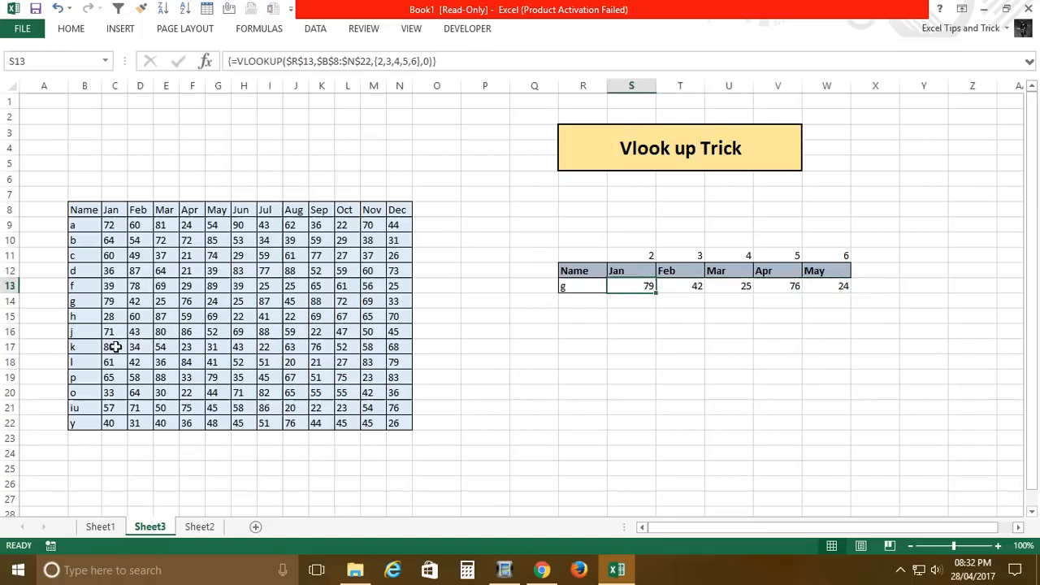
pyautogui.moveTo(121, 302); pyautogui.dragTo(220, 305)
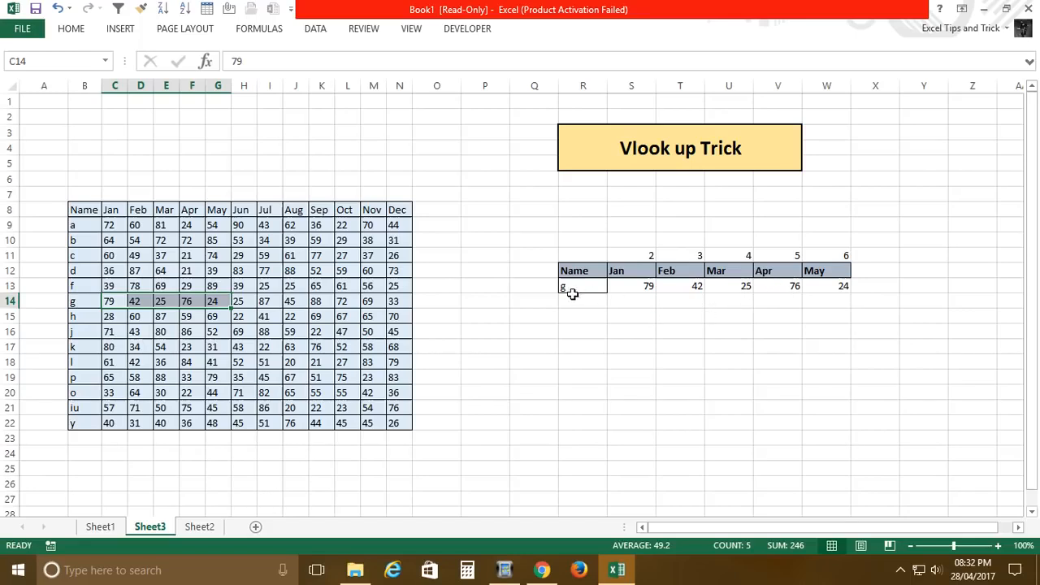
# Step: Test the array lookup by changing the name in R13 to a and to y
pyautogui.click(572, 291)
pyautogui.write('a')
pyautogui.press('Return')
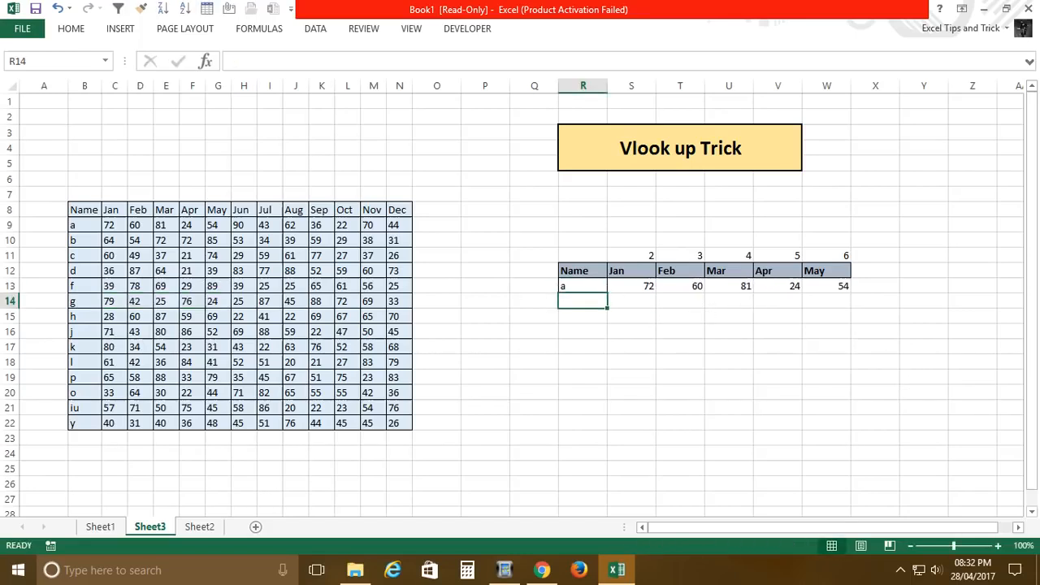
pyautogui.press('Up')
pyautogui.press('Down')
pyautogui.press('Up')
pyautogui.write('y')
pyautogui.press('Return')
pyautogui.press('Up')
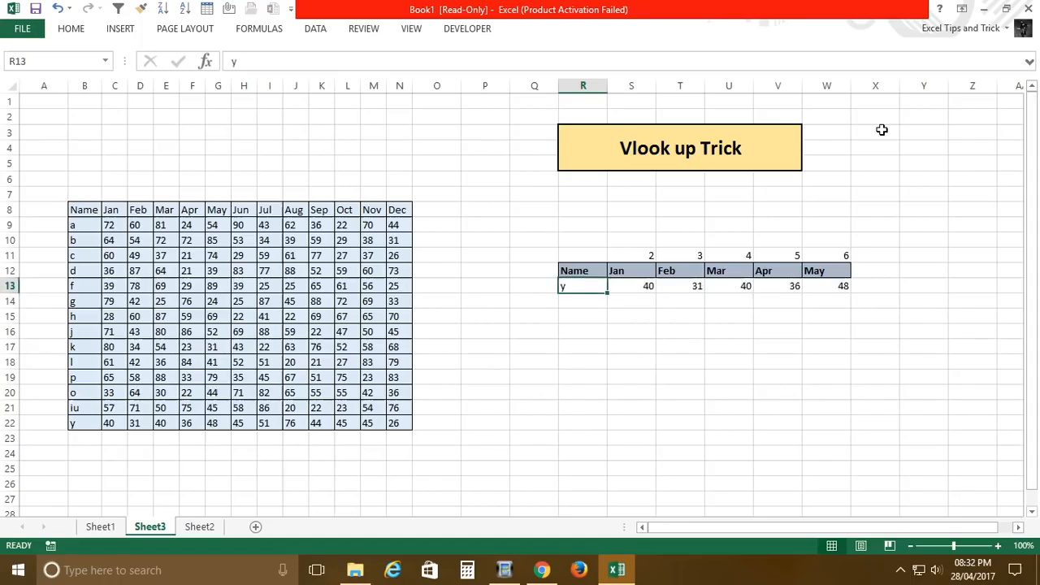
# Step: Clear the helper index numbers above the month headers and the array formula in S13:W13
pyautogui.moveTo(654, 260); pyautogui.dragTo(874, 256)
pyautogui.press('Delete')
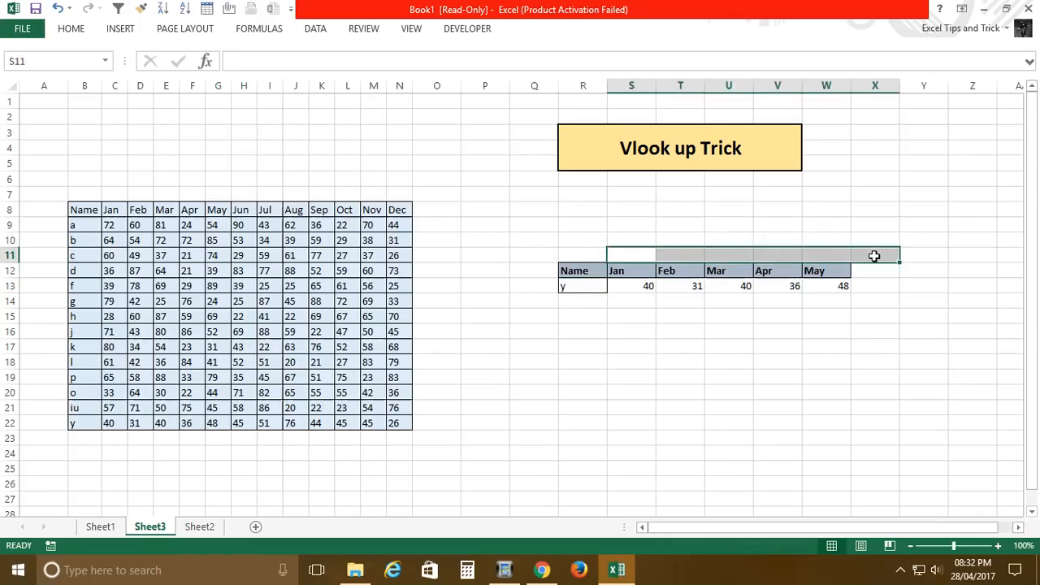
pyautogui.press('Right')
pyautogui.press('Down')
pyautogui.press('Left')
pyautogui.press('Down')
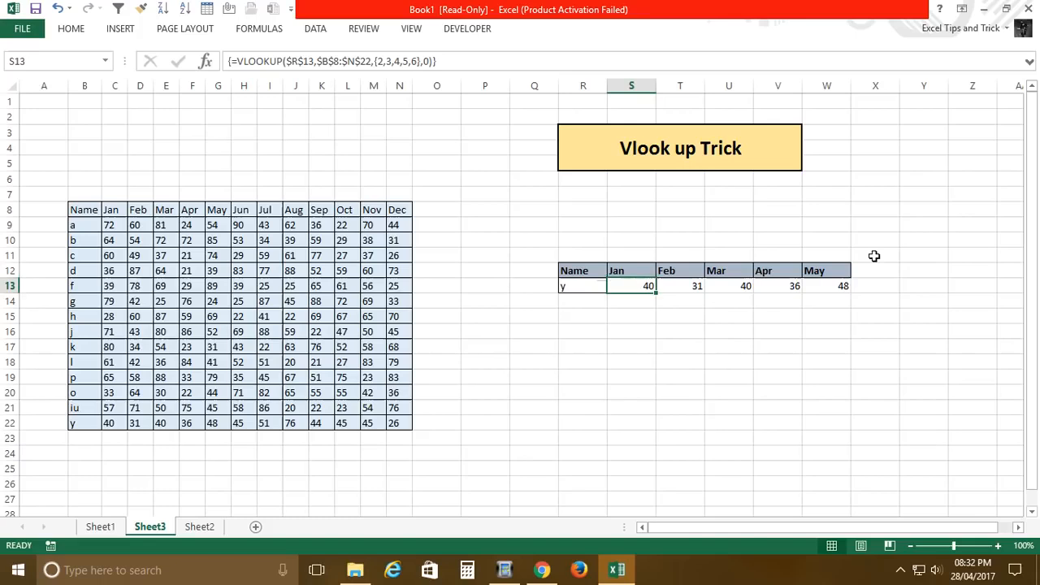
pyautogui.hotkey('shift', 'Right')
pyautogui.hotkey('shift', 'Right')
pyautogui.hotkey('shift', 'Right')
pyautogui.hotkey('shift', 'Right')
pyautogui.press('Delete')
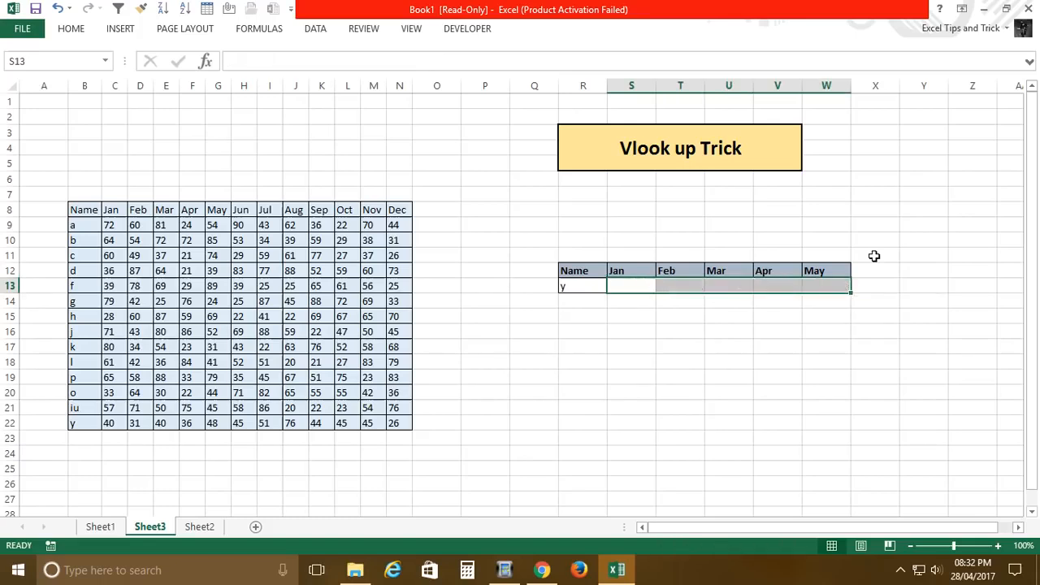
# Step: Start a VLOOKUP in S13 with the absolute reference $R$13 as the lookup value
pyautogui.press('Left')
pyautogui.press('Right')
pyautogui.press('Right')
pyautogui.press('Left')
pyautogui.hotkey('shift', 'Right')
pyautogui.hotkey('shift', 'Right')
pyautogui.hotkey('shift', 'Right')
pyautogui.hotkey('shift', 'Right')
pyautogui.press('Left')
pyautogui.press('Right')
pyautogui.write('=vl')
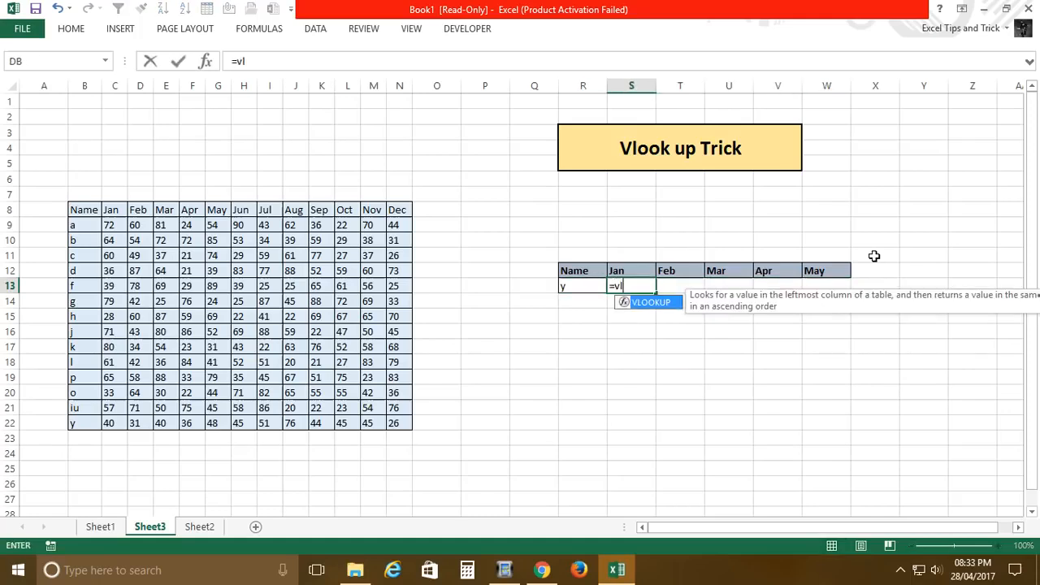
pyautogui.press('Tab')
pyautogui.press('Left')
pyautogui.press('F4')
pyautogui.write(',')
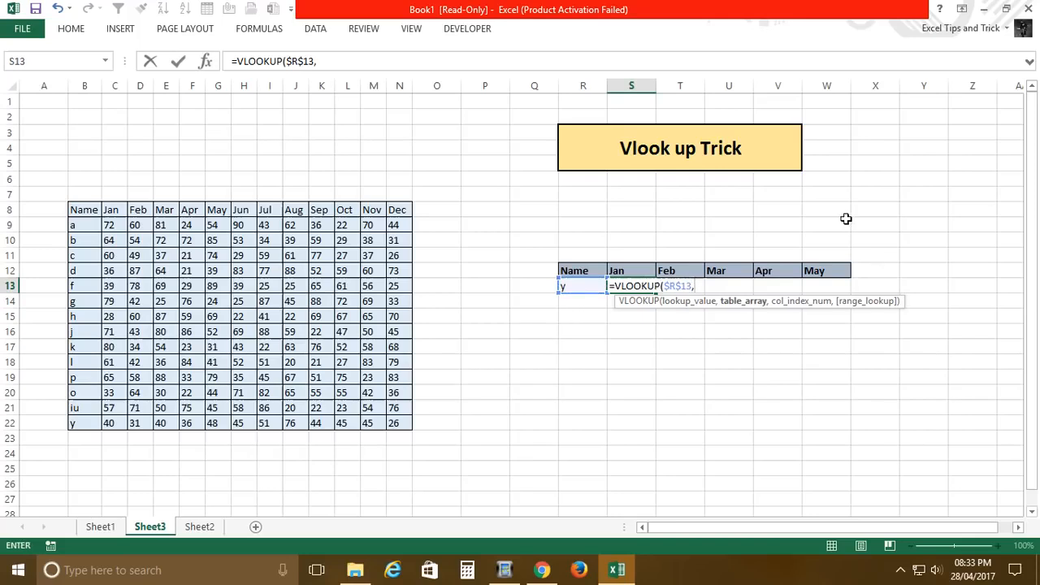
# Step: Set the absolute range $B$8:$N$22 as the table array of the S13 VLOOKUP
pyautogui.click(97, 211)
pyautogui.moveTo(97, 211); pyautogui.dragTo(399, 430)
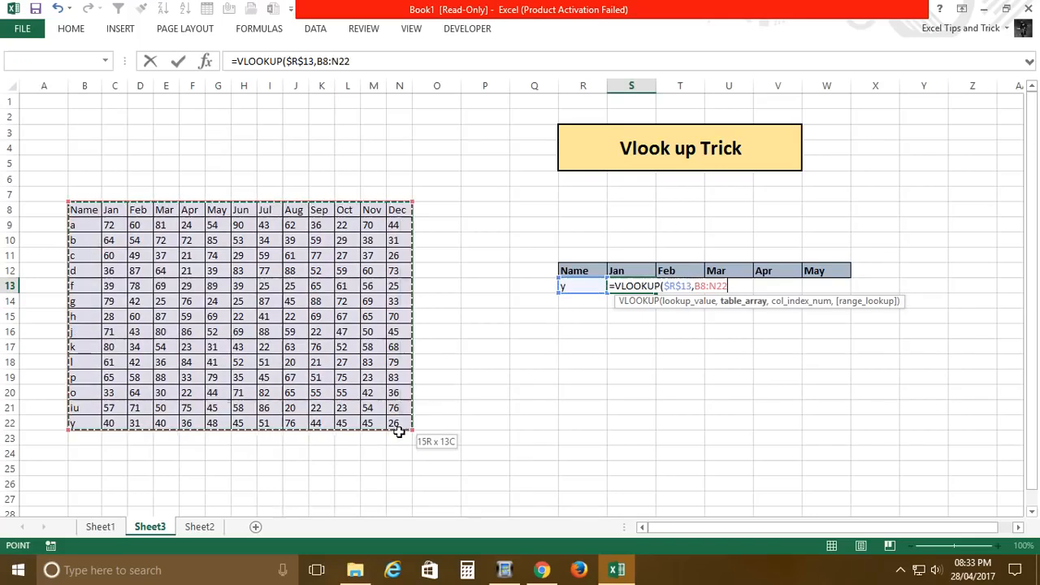
pyautogui.press('F4')
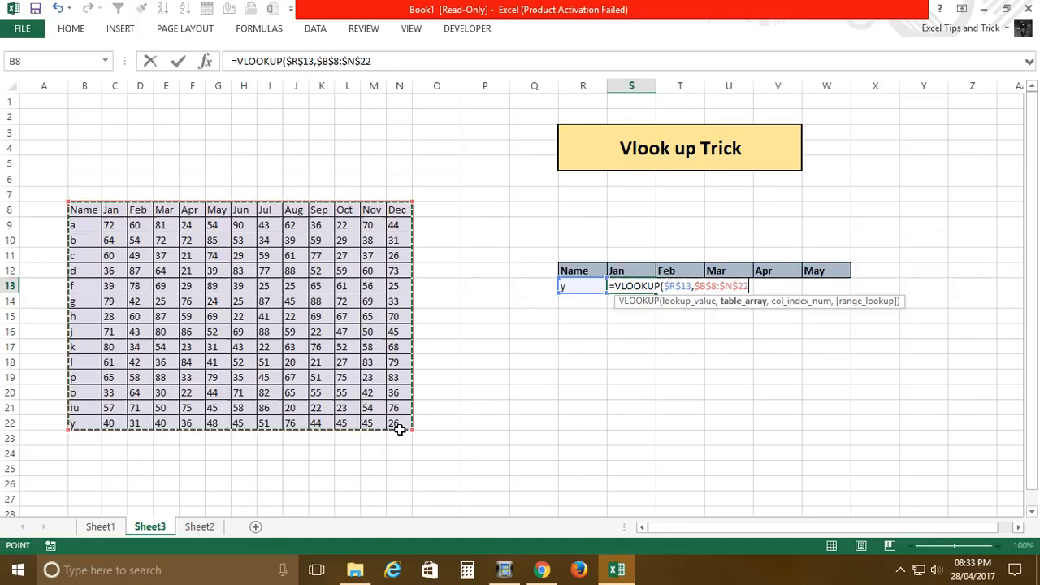
pyautogui.write(',')
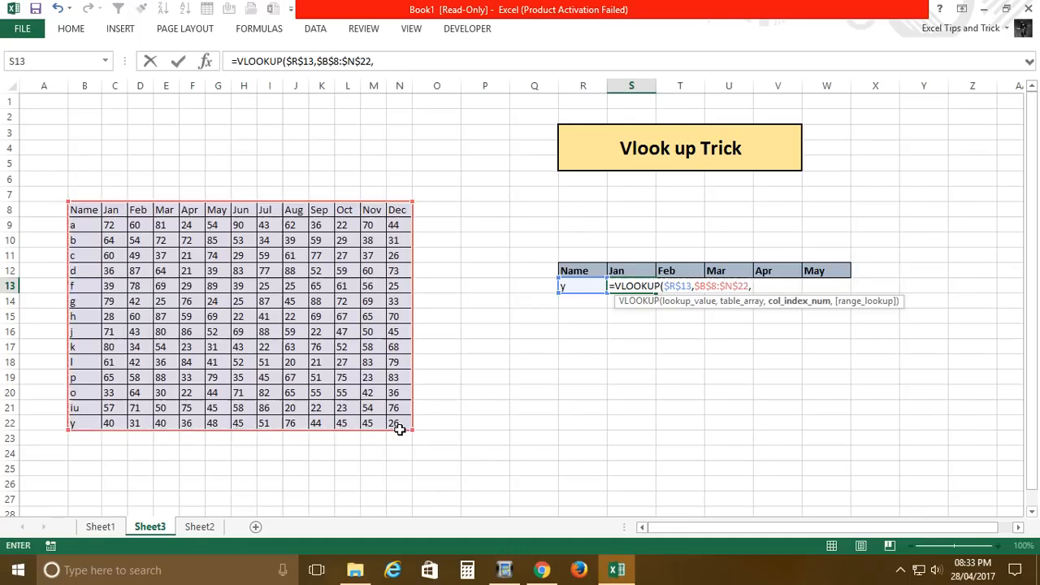
pyautogui.write('{')
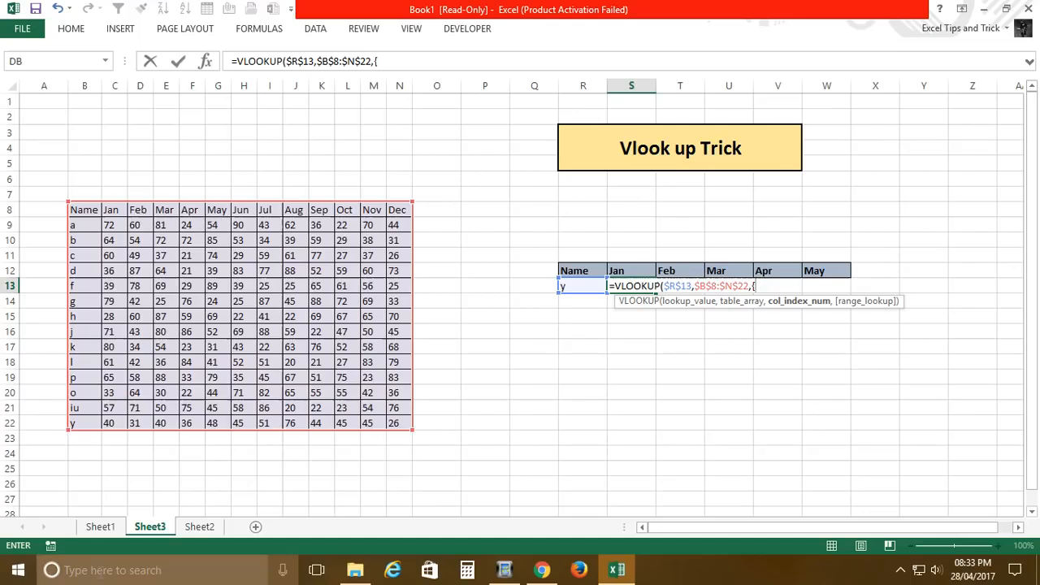
# Step: Complete the S13 VLOOKUP with the column index array {2,3,4,5,6} and FALSE for an exact match
pyautogui.write('2,3,')
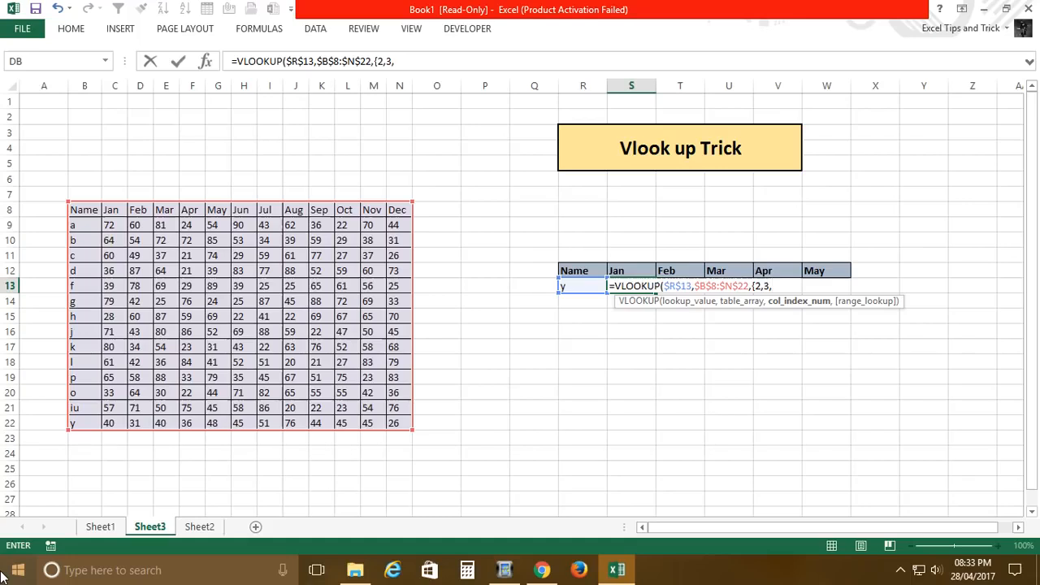
pyautogui.write('4,5,6},')
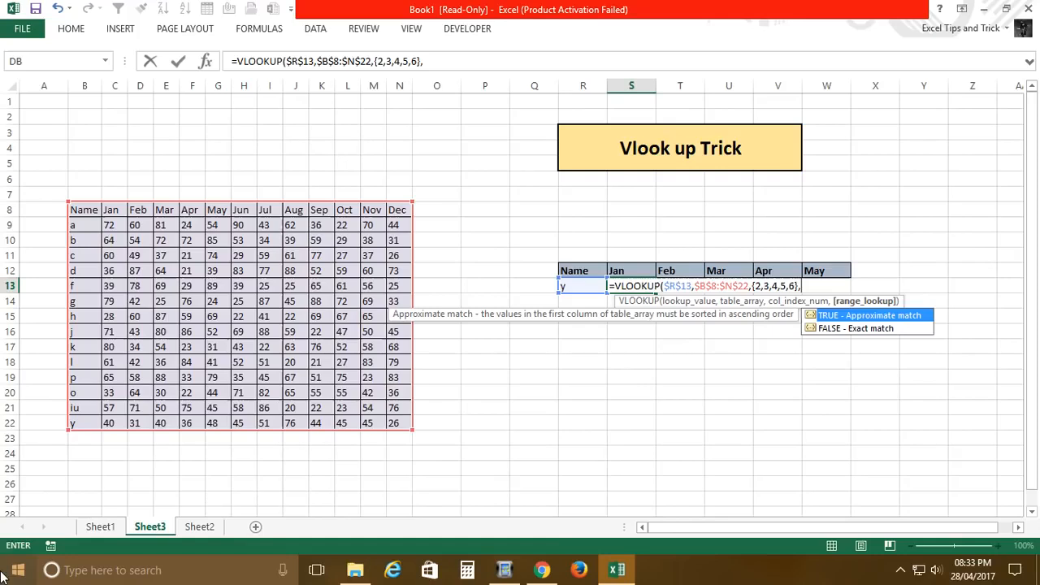
pyautogui.click(824, 329)
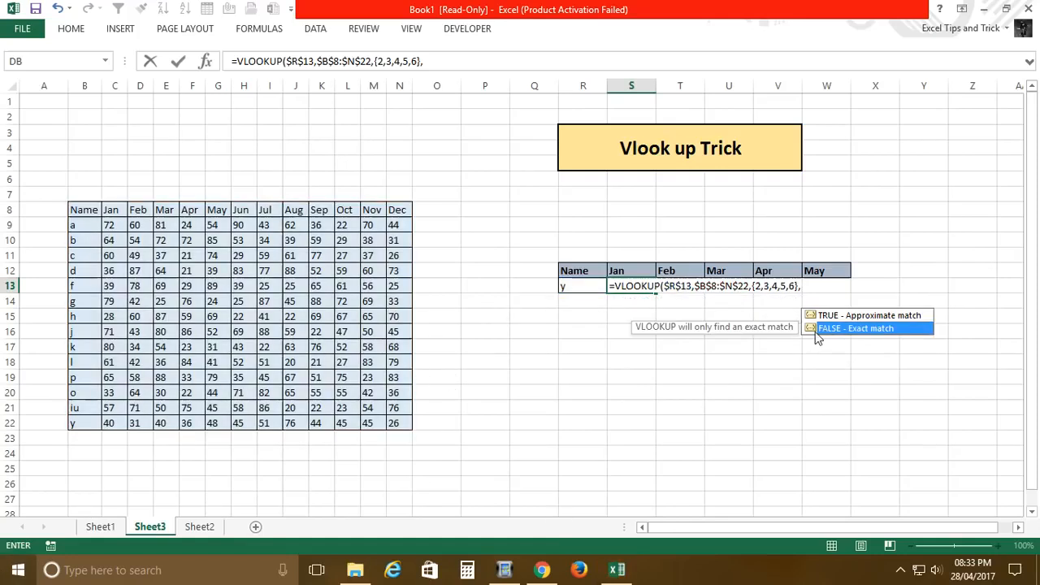
pyautogui.doubleClick(814, 329)
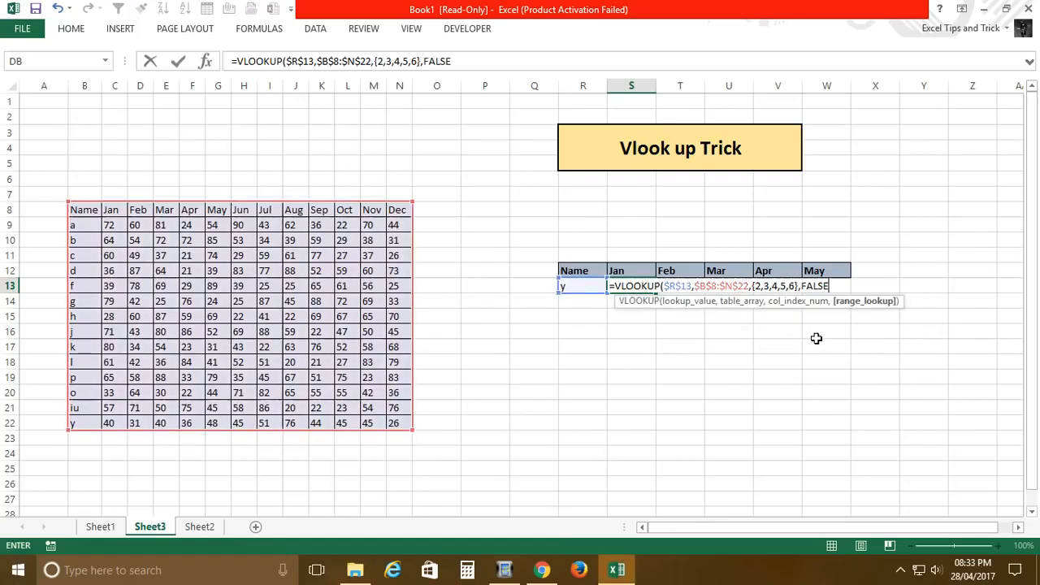
pyautogui.press('Return')
pyautogui.press('Up')
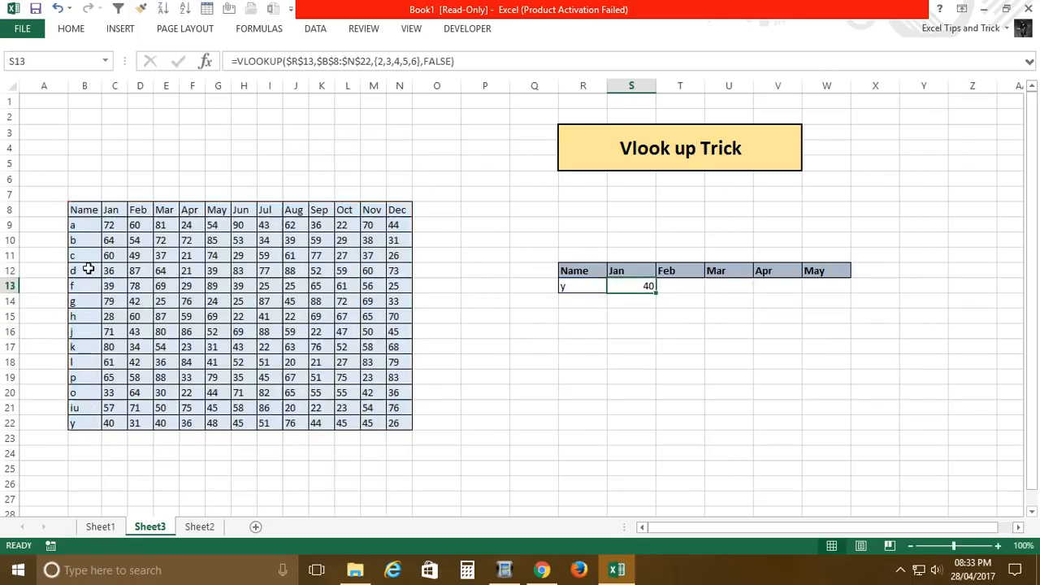
# Step: Re-enter the S13 VLOOKUP as an array formula across S13:W13
pyautogui.keyDown('shift'); pyautogui.click(826, 286); pyautogui.keyUp('shift')
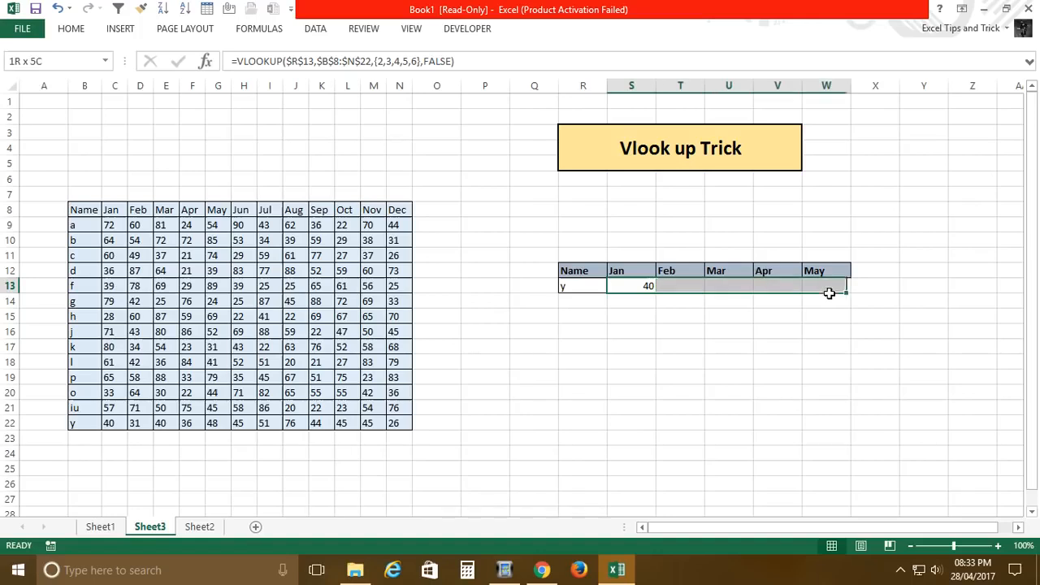
pyautogui.press('F2')
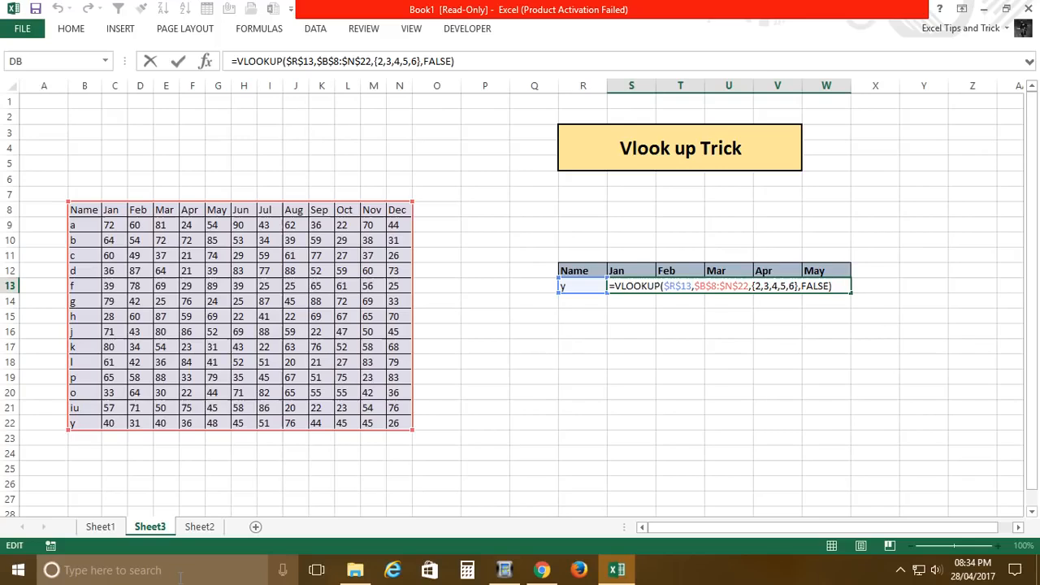
pyautogui.hotkey('ctrl', 'shift', 'Return')
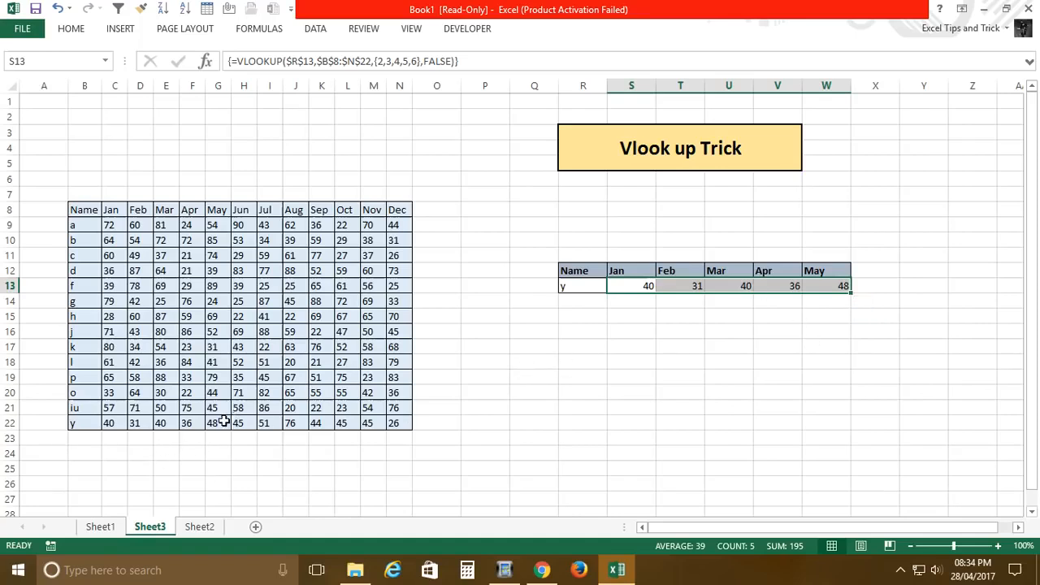
# Step: Clear the array formula results from S13:W13, including the empty row beneath them
pyautogui.click(626, 302)
pyautogui.click(639, 288)
pyautogui.keyDown('shift'); pyautogui.click(845, 301); pyautogui.keyUp('shift')
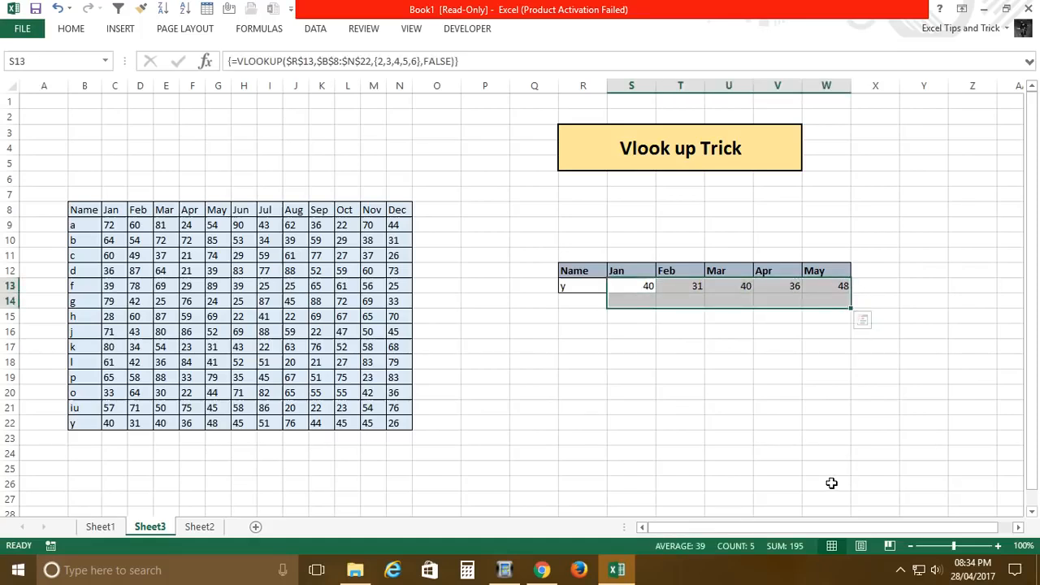
pyautogui.press('Delete')
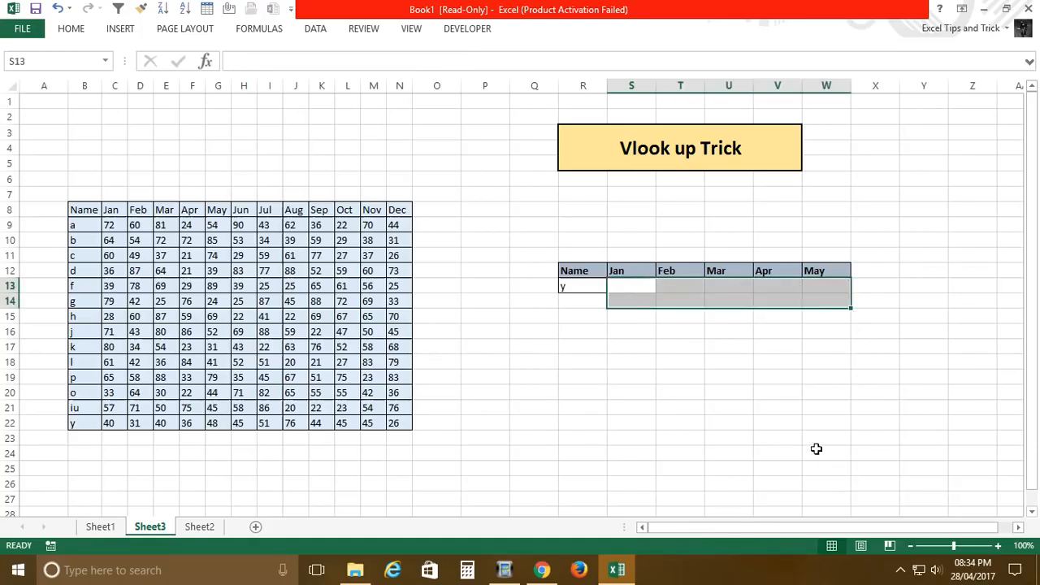
# Step: Replace the Feb header in T12 with May and clear the headers in U12:W12
pyautogui.click(684, 275)
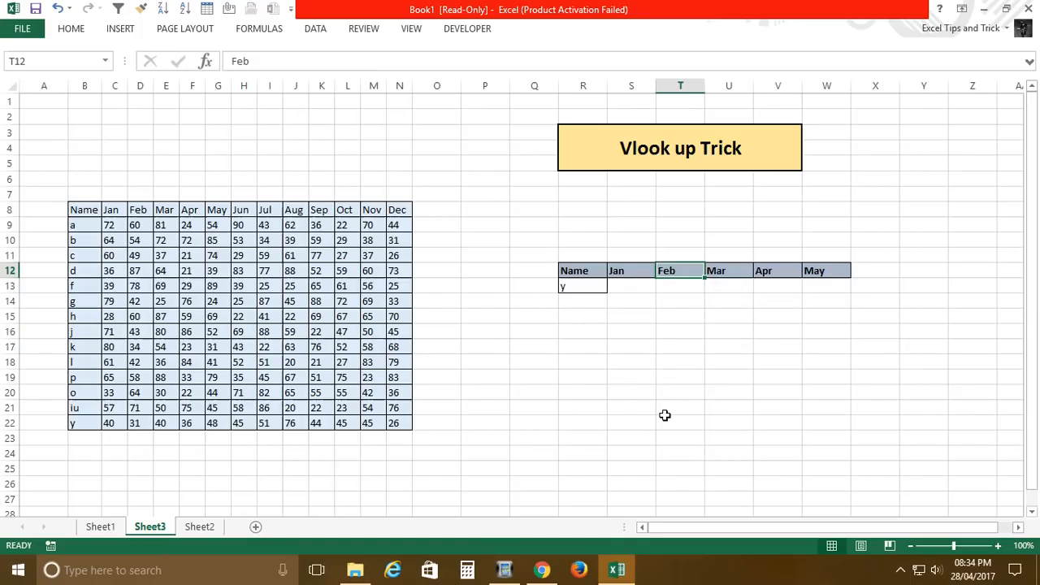
pyautogui.press('Escape')
pyautogui.write('May')
pyautogui.press('Right')
pyautogui.hotkey('shift', 'Right')
pyautogui.hotkey('shift', 'Right')
pyautogui.press('Delete')
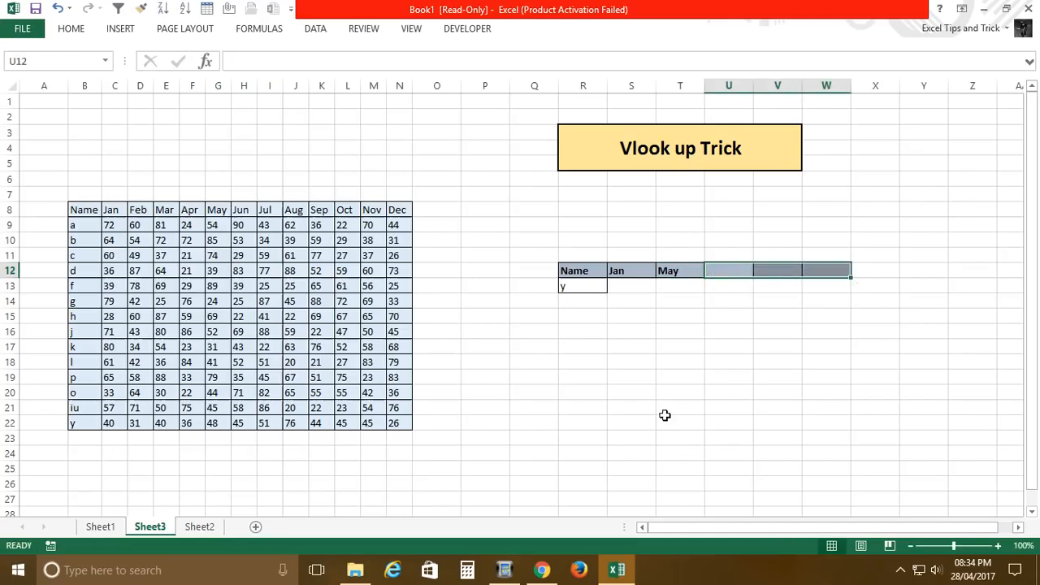
# Step: Remove the fill colour from the emptied header cells U12:W12
pyautogui.press('Down')
pyautogui.press('Left')
pyautogui.press('Up')
pyautogui.press('Right')
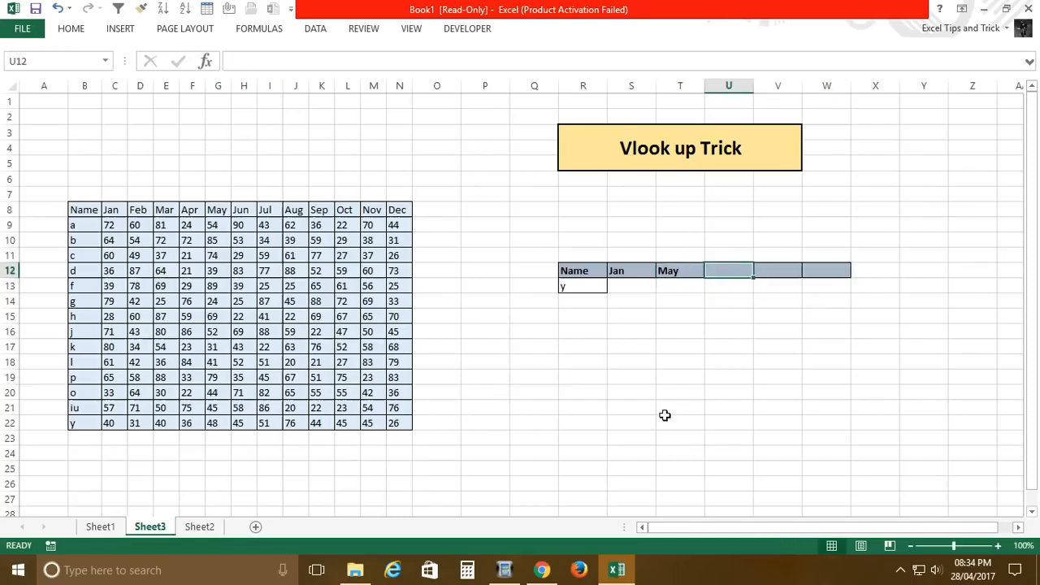
pyautogui.hotkey('shift', 'Right')
pyautogui.hotkey('shift', 'Right')
pyautogui.press('alt')
pyautogui.press('h')
pyautogui.press('h')
pyautogui.press('n')
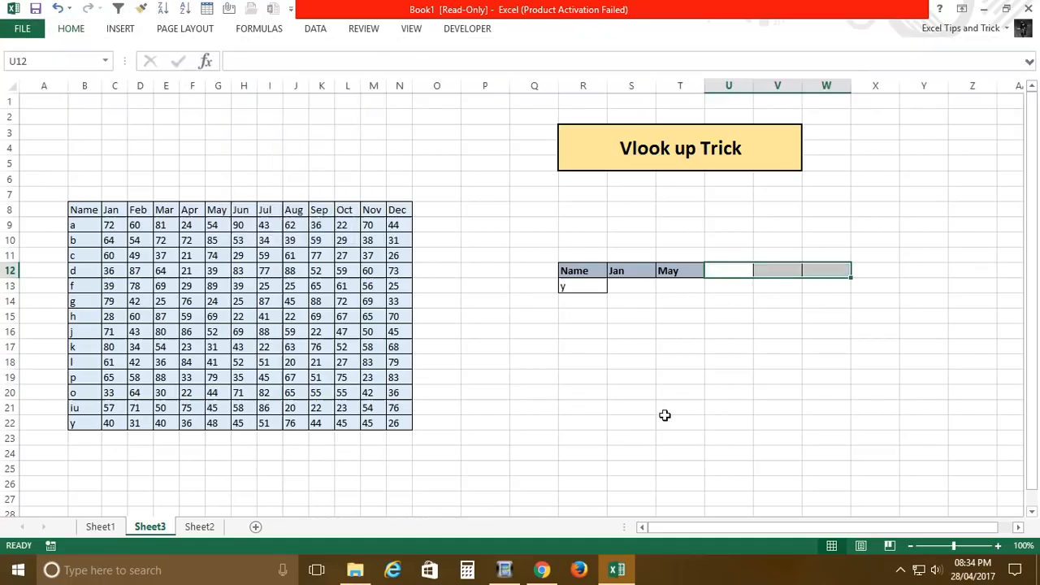
# Step: Copy the header formatting from T12 into U12 and enter Dec as its heading
pyautogui.press('Left')
pyautogui.hotkey('shift', 'Right')
pyautogui.hotkey('ctrl', 'r')
pyautogui.press('Right')
pyautogui.write('Dec')
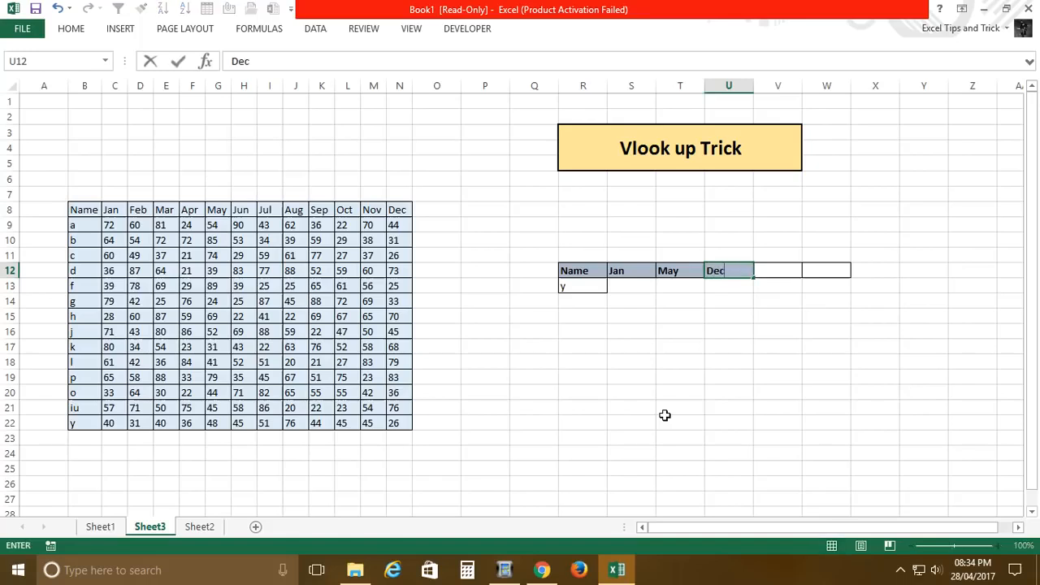
pyautogui.press('Return')
# Step: Change the lookup name in R13 to h
pyautogui.press('Left')
pyautogui.press('Left')
pyautogui.press('Left')
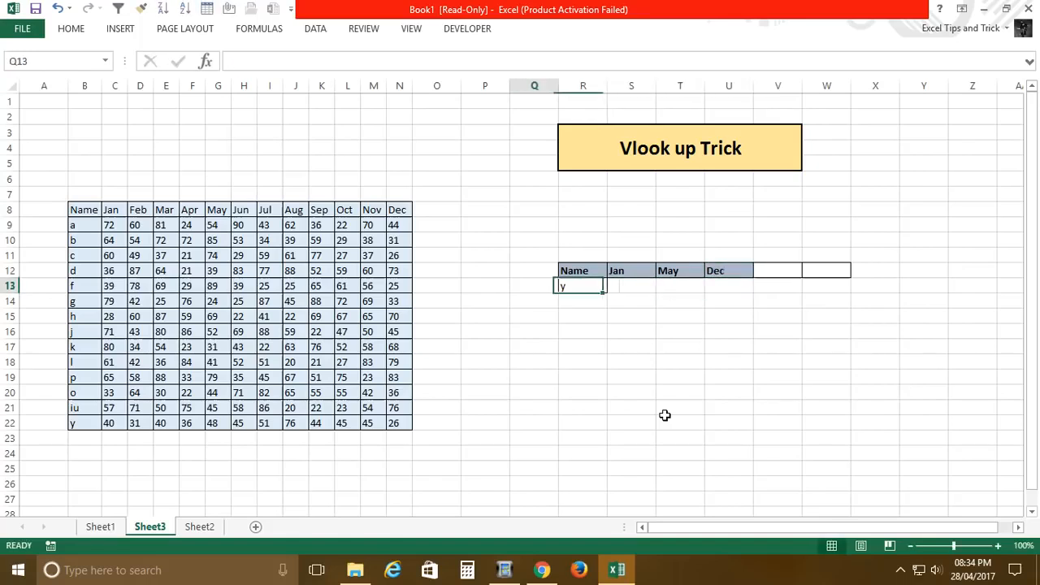
pyautogui.press('Left')
pyautogui.press('Right')
pyautogui.write('h')
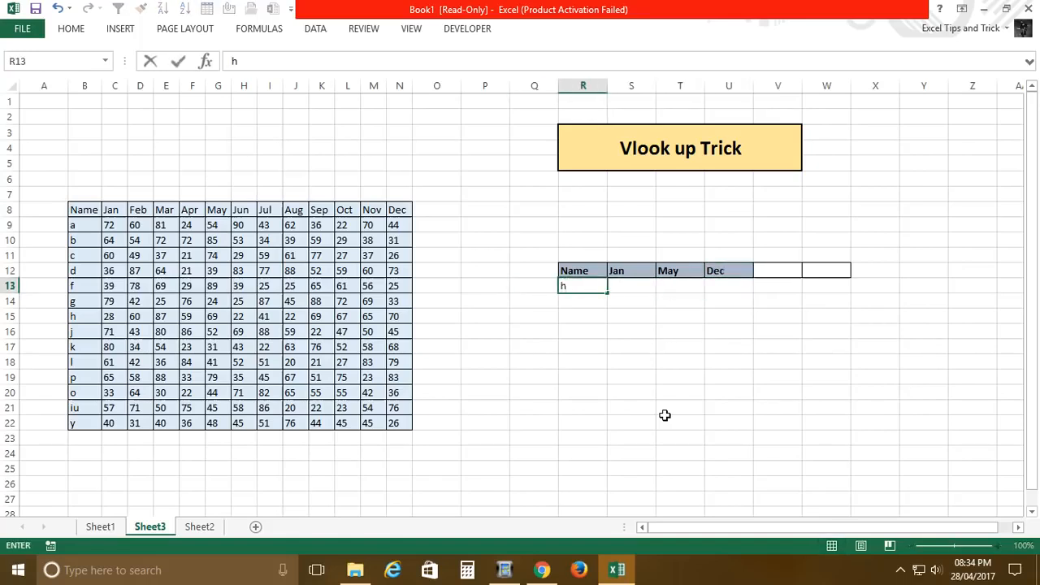
pyautogui.press('Right')
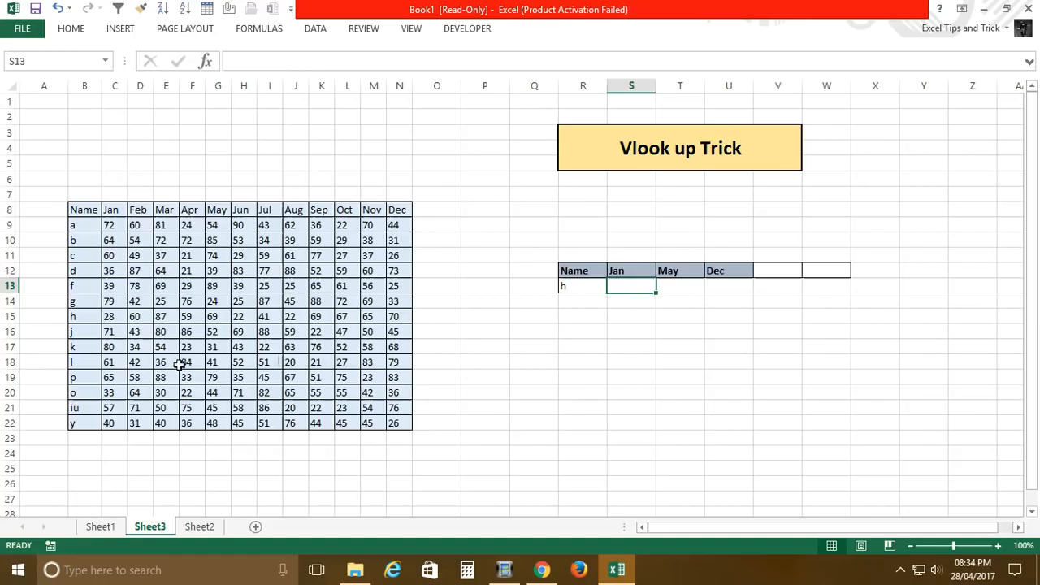
# Step: Remove the borders from the unused header cells V12:W12 and return to S13
pyautogui.click(793, 277)
pyautogui.moveTo(793, 277); pyautogui.dragTo(850, 267)
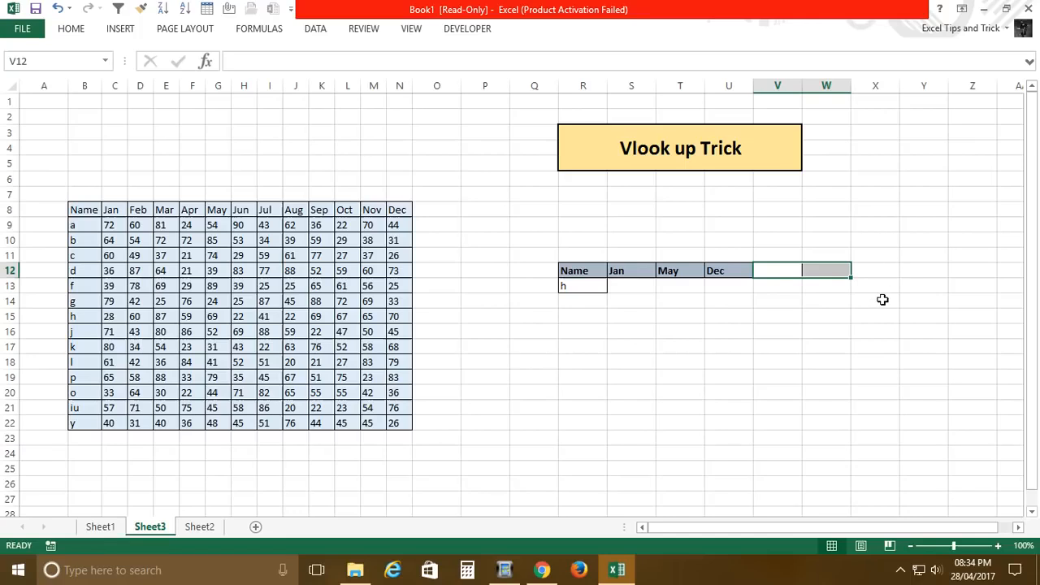
pyautogui.click(743, 317)
pyautogui.click(641, 317)
pyautogui.click(632, 276)
pyautogui.click(639, 295)
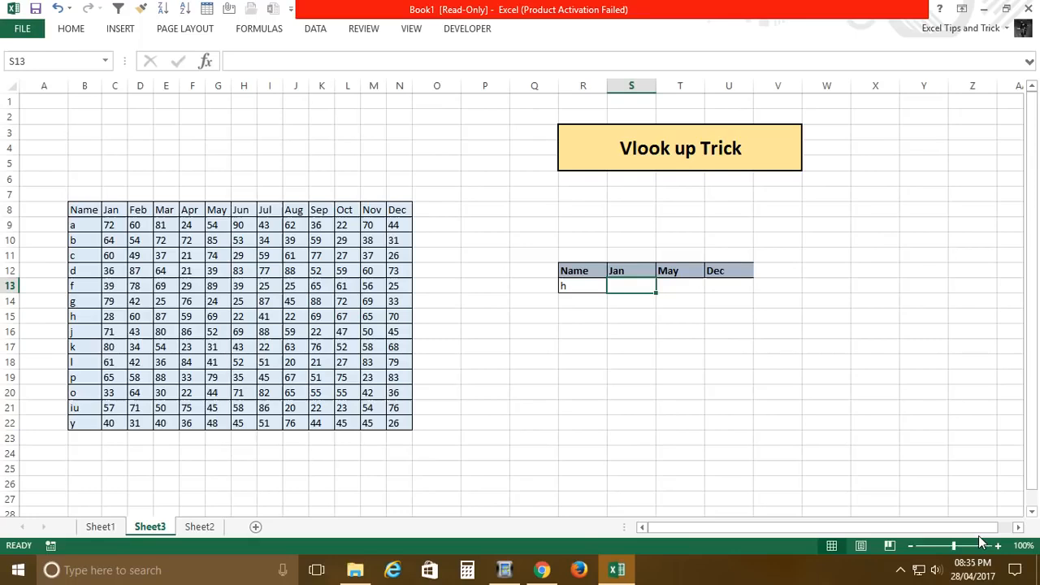
# Step: Start a VLOOKUP in S13 with R13 as the lookup value and $B$8:$N$22 as the table array
pyautogui.write('=vl')
pyautogui.press('Tab')
pyautogui.press('Left')
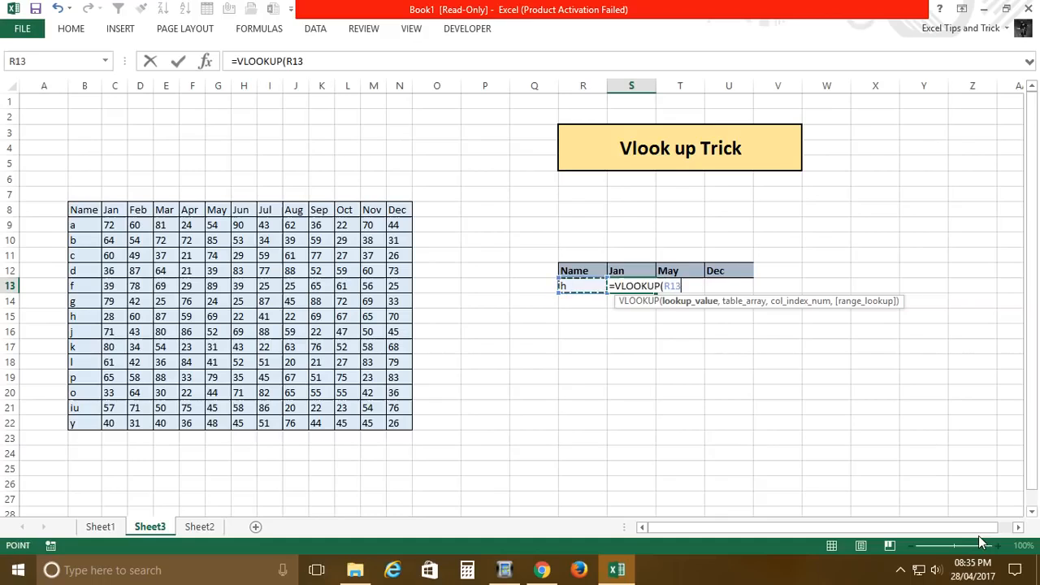
pyautogui.write(',')
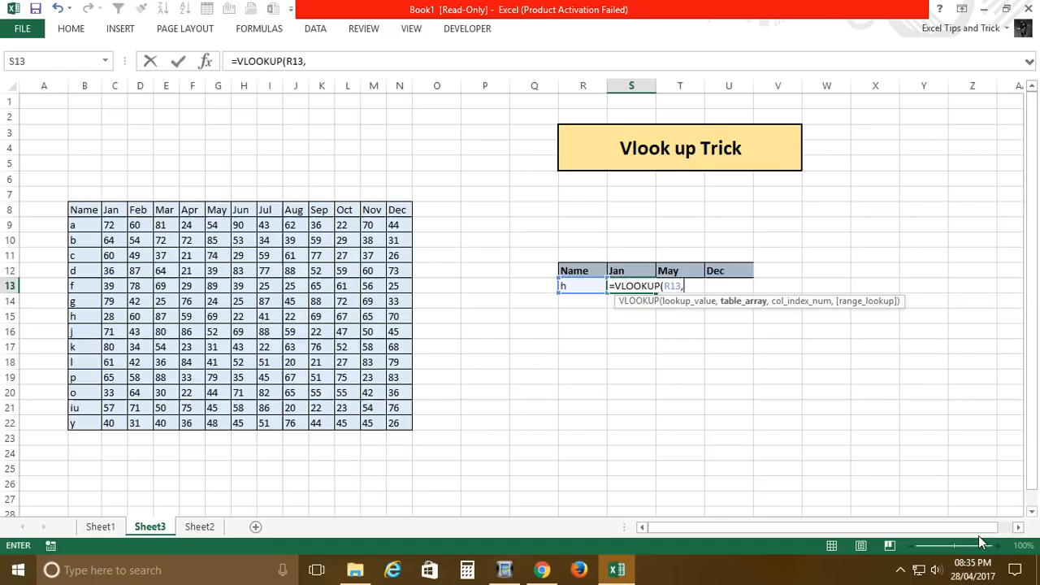
pyautogui.moveTo(73, 210); pyautogui.dragTo(412, 431)
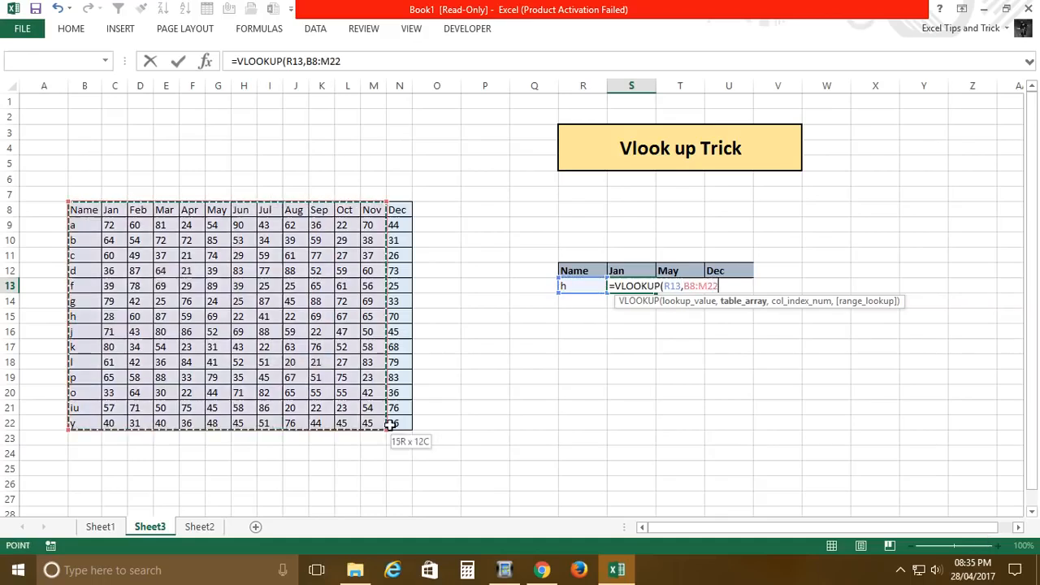
pyautogui.press('F4')
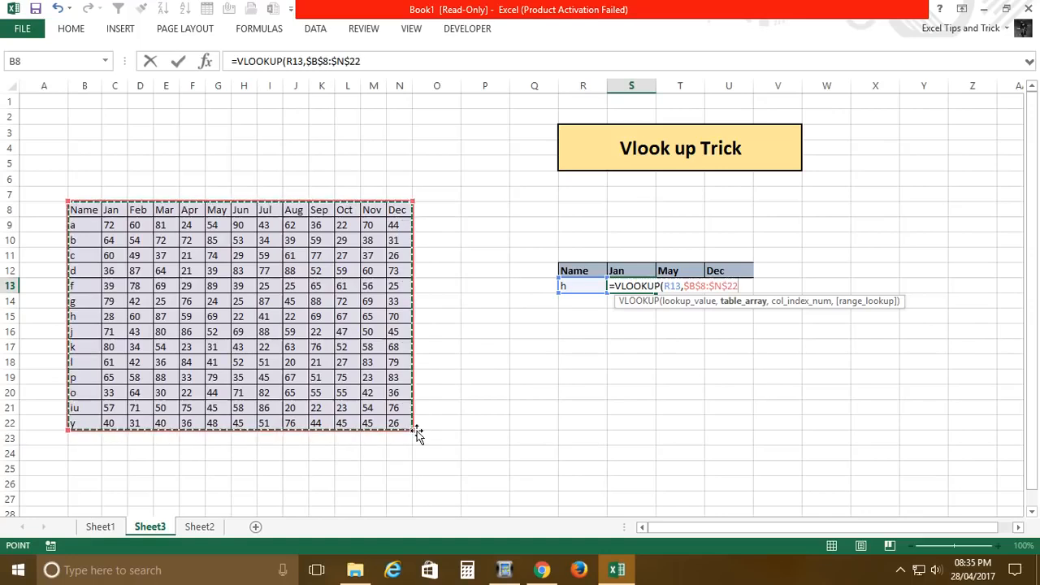
pyautogui.write(',{')
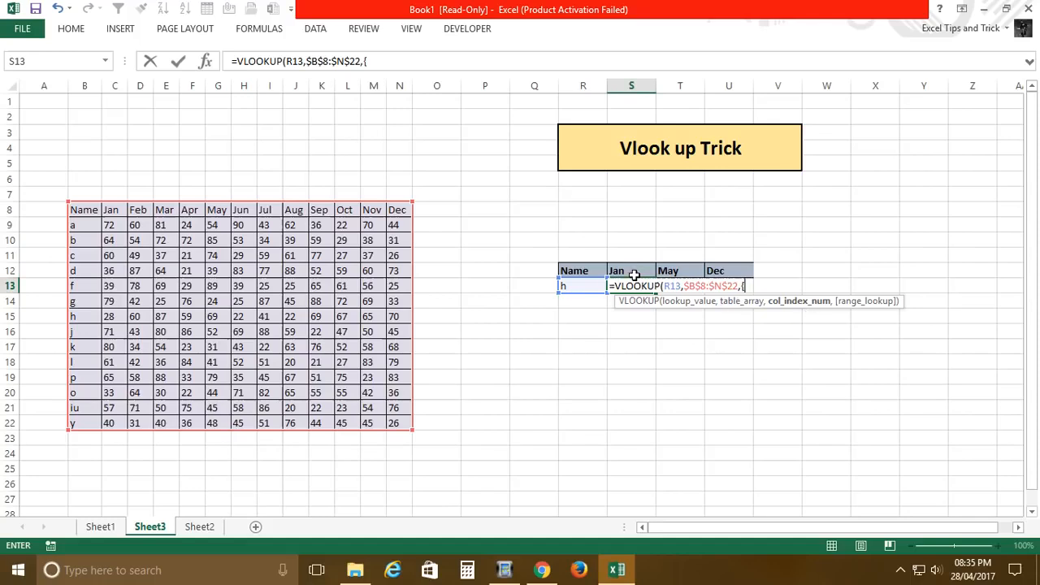
# Step: Complete the S13 VLOOKUP with the column index array {2,6,13} and 0 for an exact match
pyautogui.write('2')
pyautogui.write('6,')
pyautogui.write('13},0')
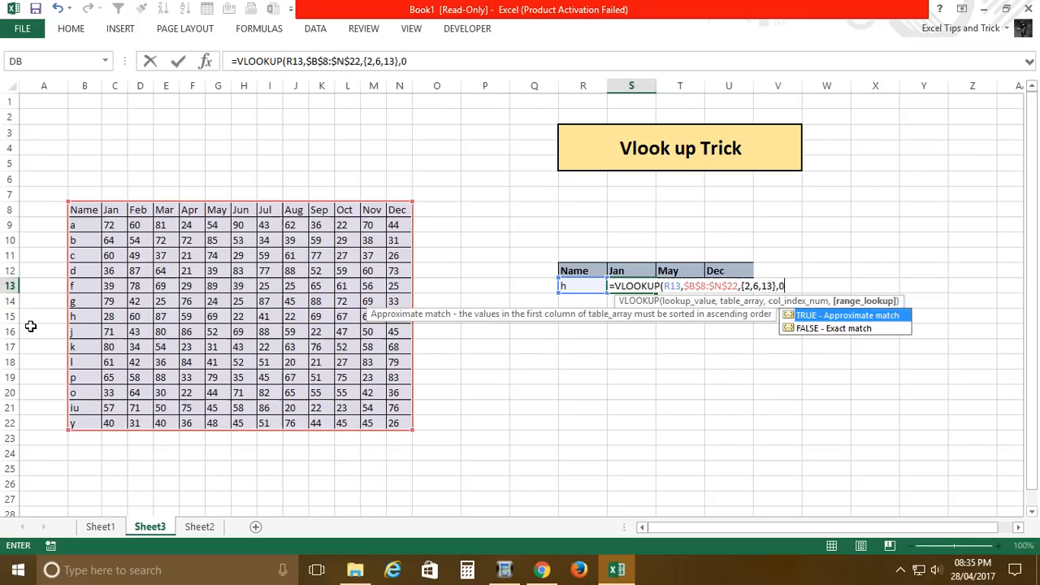
pyautogui.write(')')
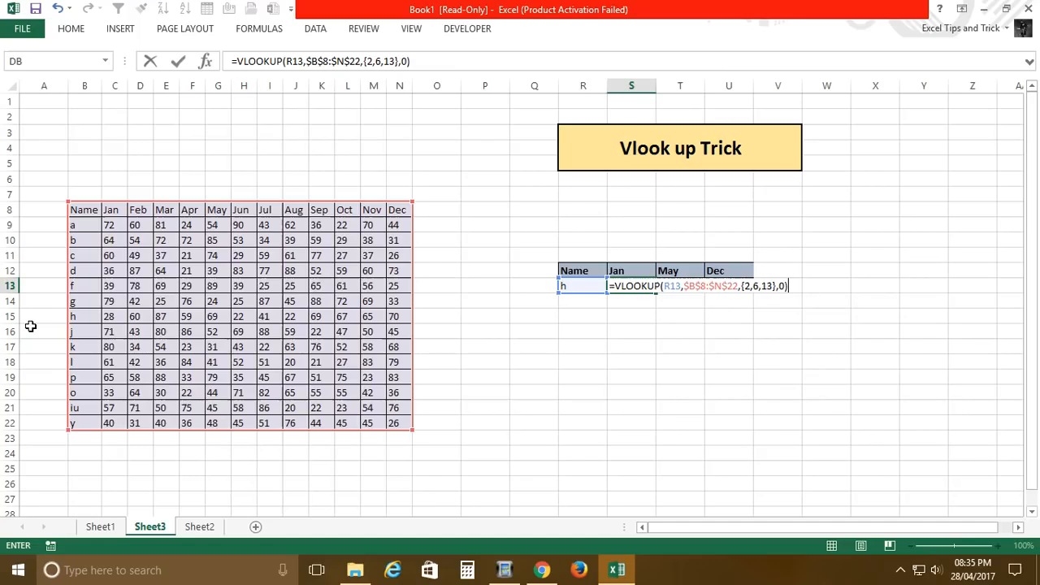
pyautogui.press('Return')
pyautogui.press('Up')
pyautogui.hotkey('shift', 'Right')
pyautogui.hotkey('shift', 'Right')
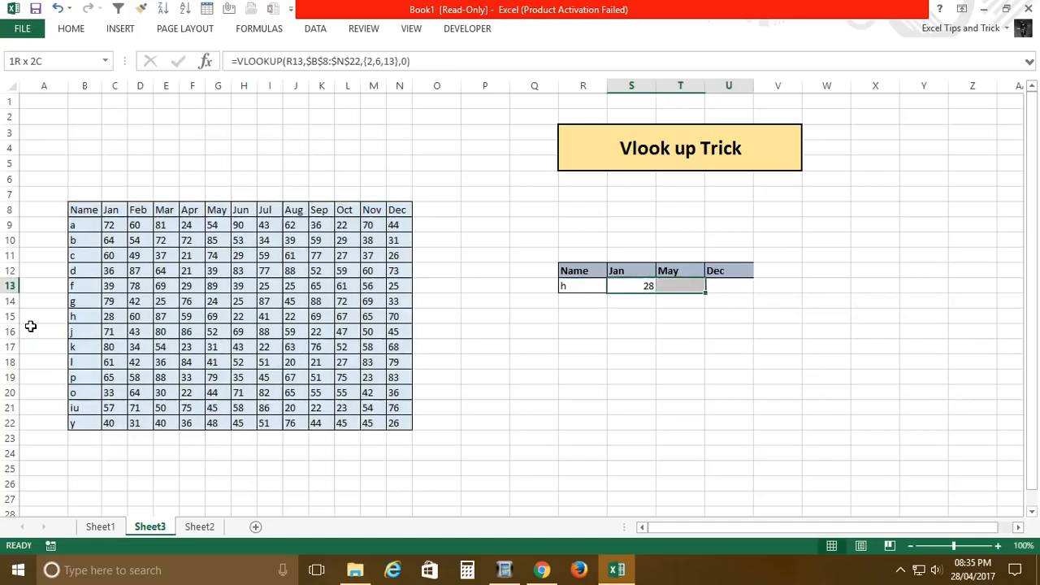
pyautogui.press('Left')
pyautogui.press('Right')
pyautogui.press('Right')
pyautogui.press('Left')
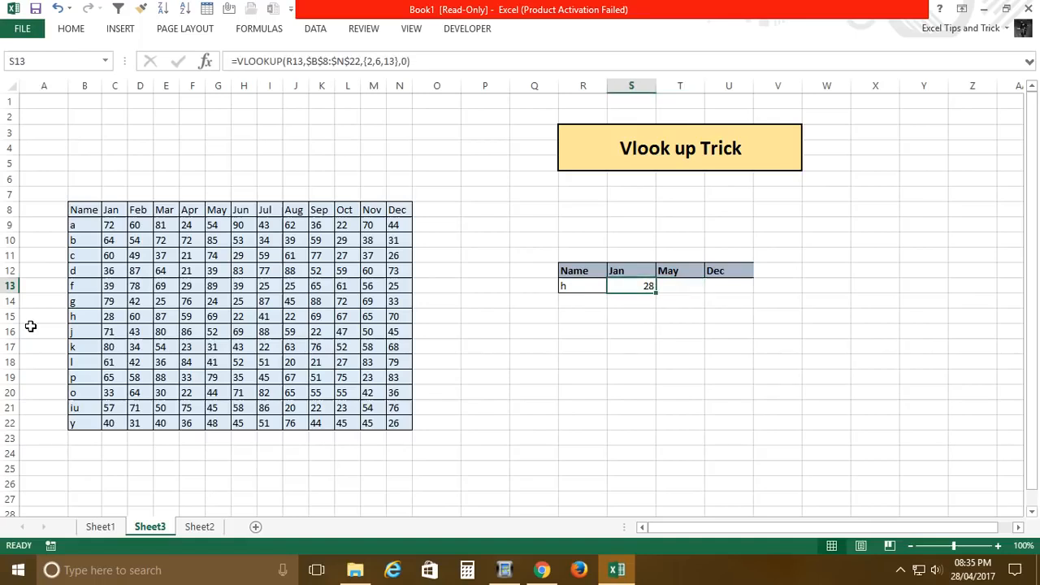
# Step: Extend the S13 VLOOKUP across S13:U13 by re-entering it as an array formula
pyautogui.hotkey('shift', 'Right')
pyautogui.hotkey('shift', 'Right')
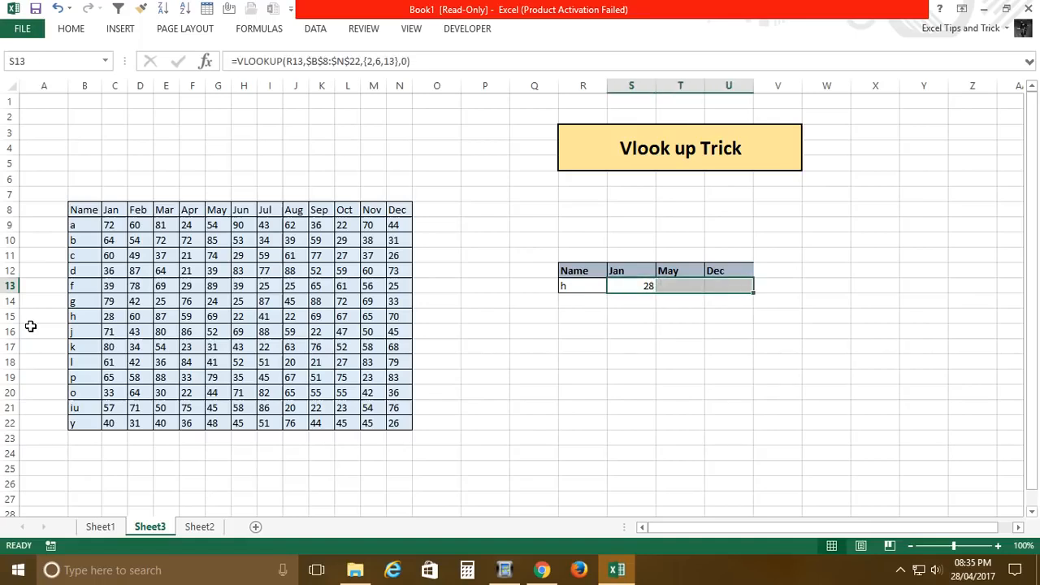
pyautogui.press('F2')
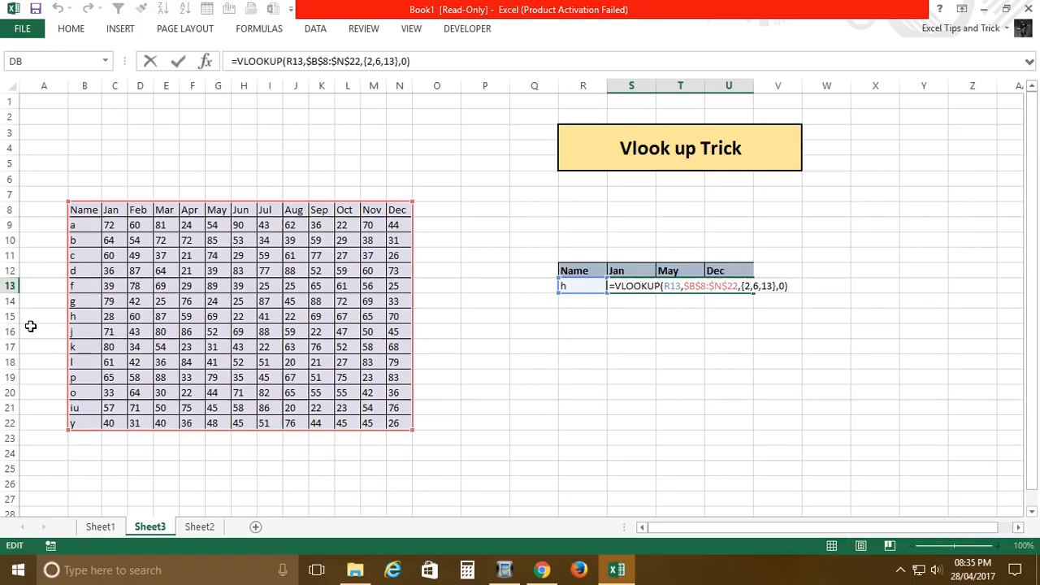
pyautogui.hotkey('ctrl', 'shift', 'Return')
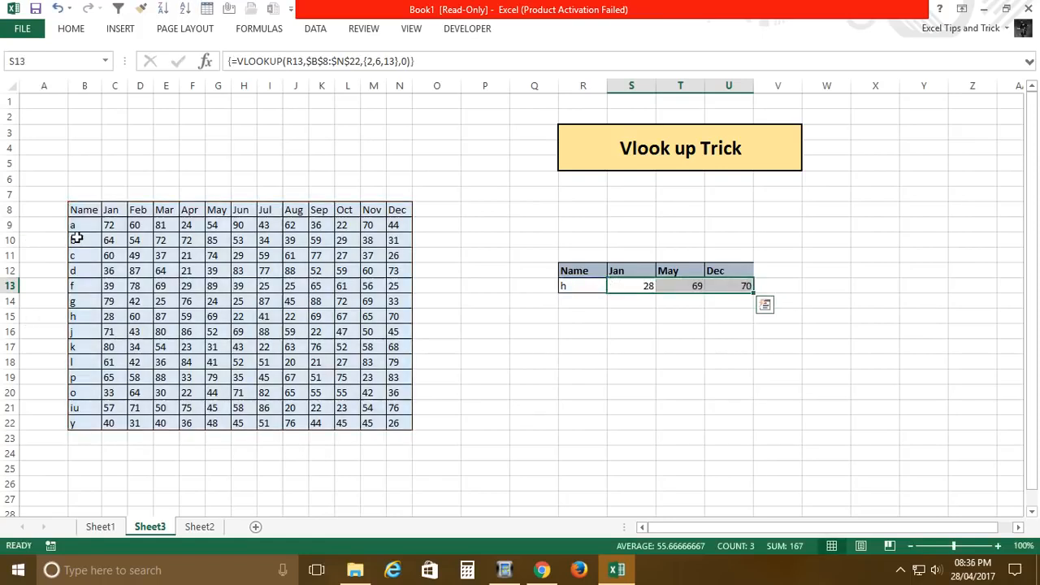
# Step: Highlight name h's Jan value in C15 with a red fill and bold text
pyautogui.click(85, 320)
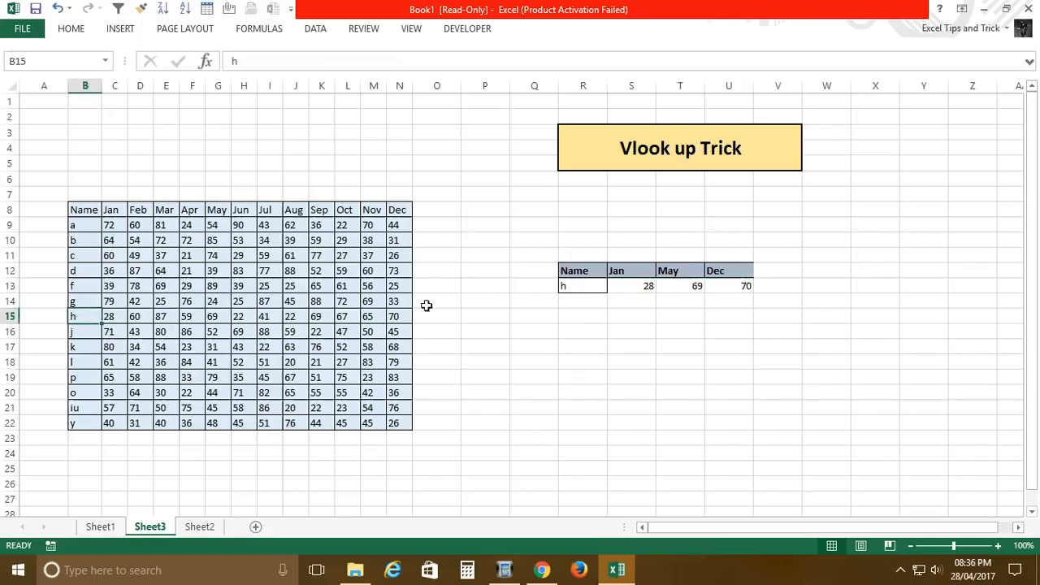
pyautogui.click(119, 322)
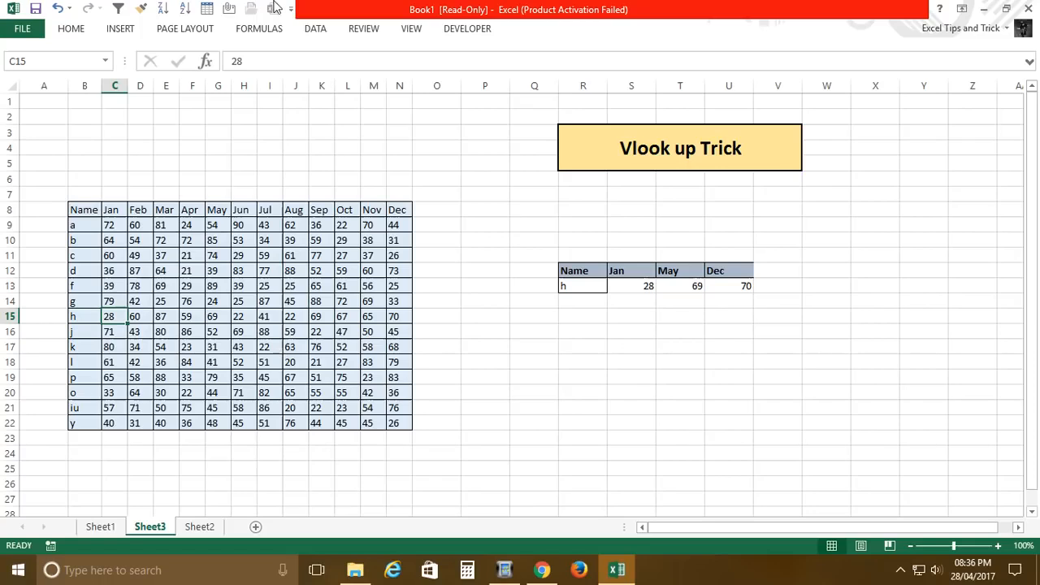
pyautogui.click(71, 28)
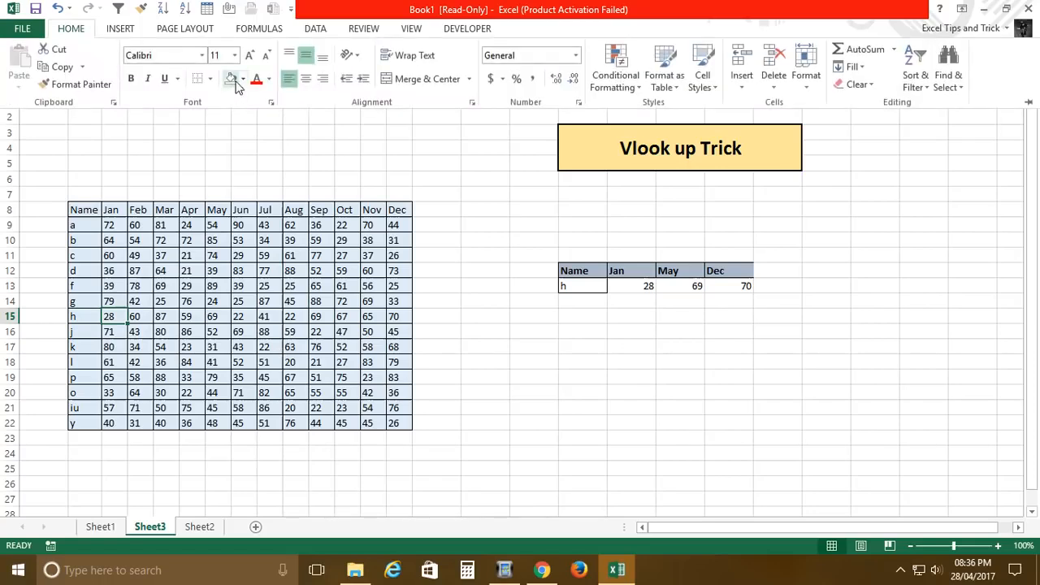
pyautogui.click(240, 79)
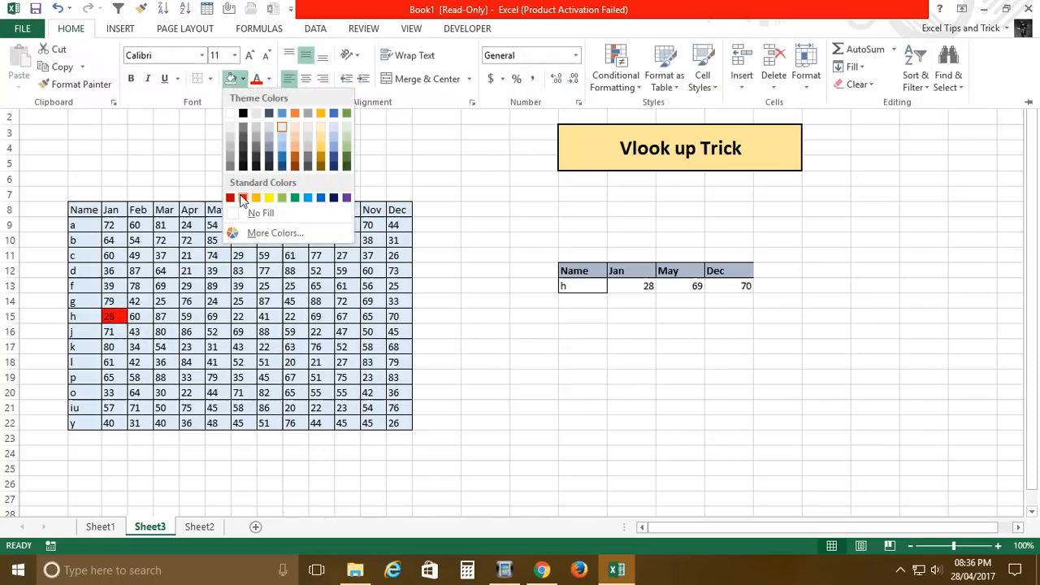
pyautogui.click(243, 197)
pyautogui.hotkey('ctrl', 'b')
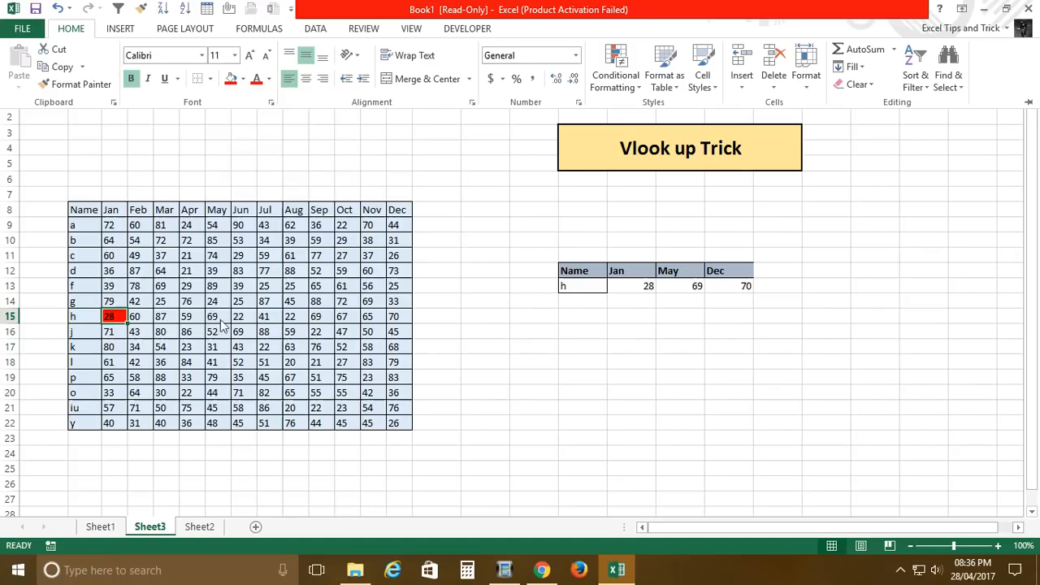
# Step: Make name h's May value in G15 bold and fill the cell red
pyautogui.click(681, 283)
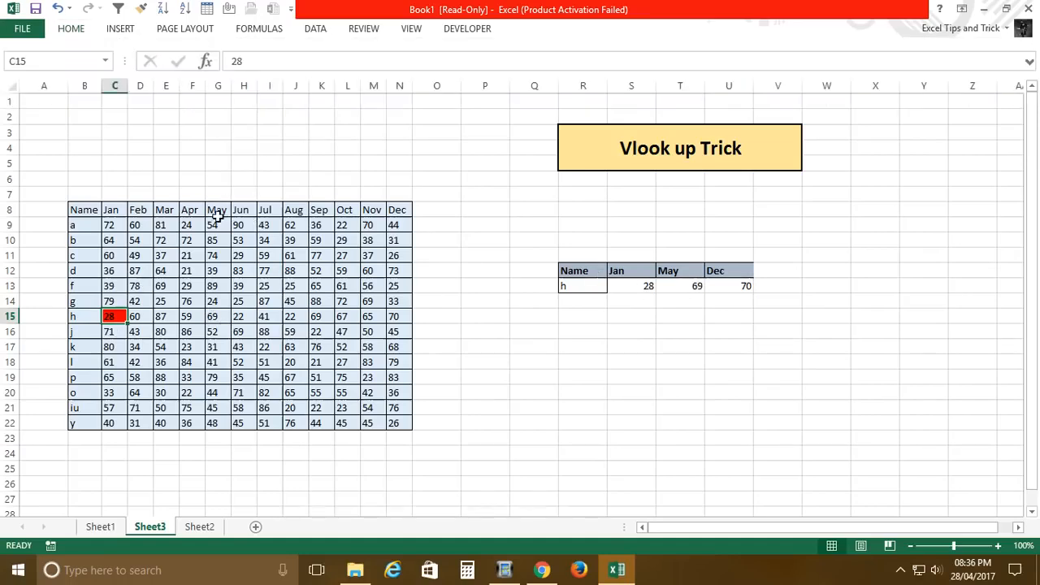
pyautogui.moveTo(221, 211); pyautogui.dragTo(229, 319)
pyautogui.click(225, 319)
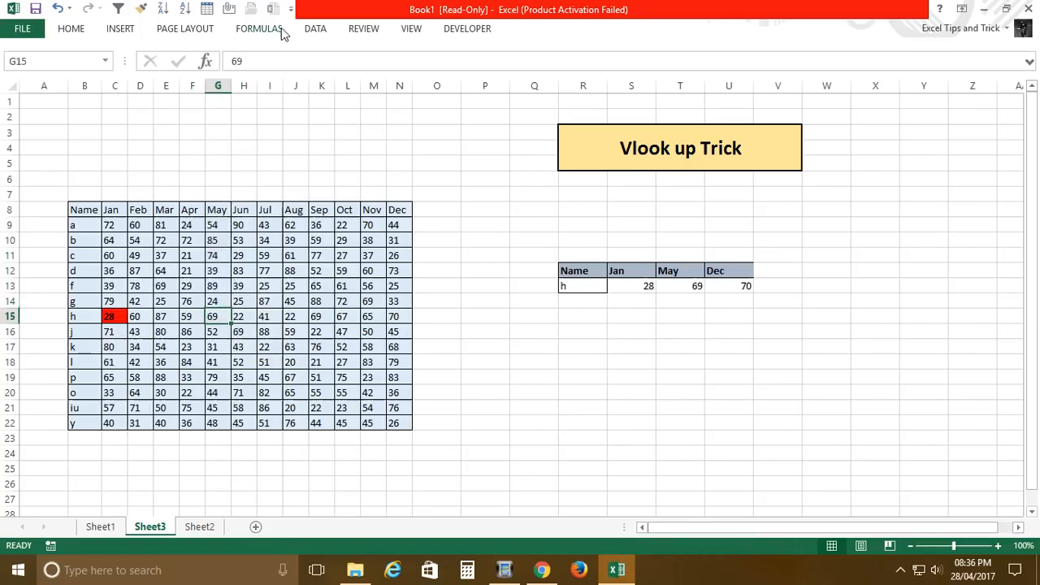
pyautogui.hotkey('ctrl', 'b')
pyautogui.click(71, 29)
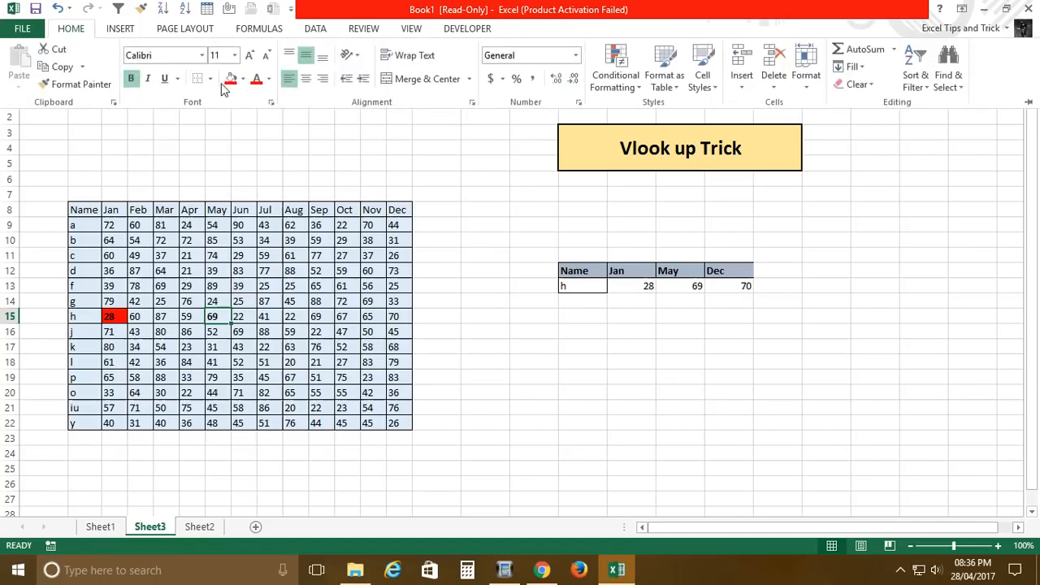
pyautogui.click(230, 77)
# Step: Make name h's Dec value in N15 bold and fill the cell red
pyautogui.click(399, 320)
pyautogui.click(399, 320)
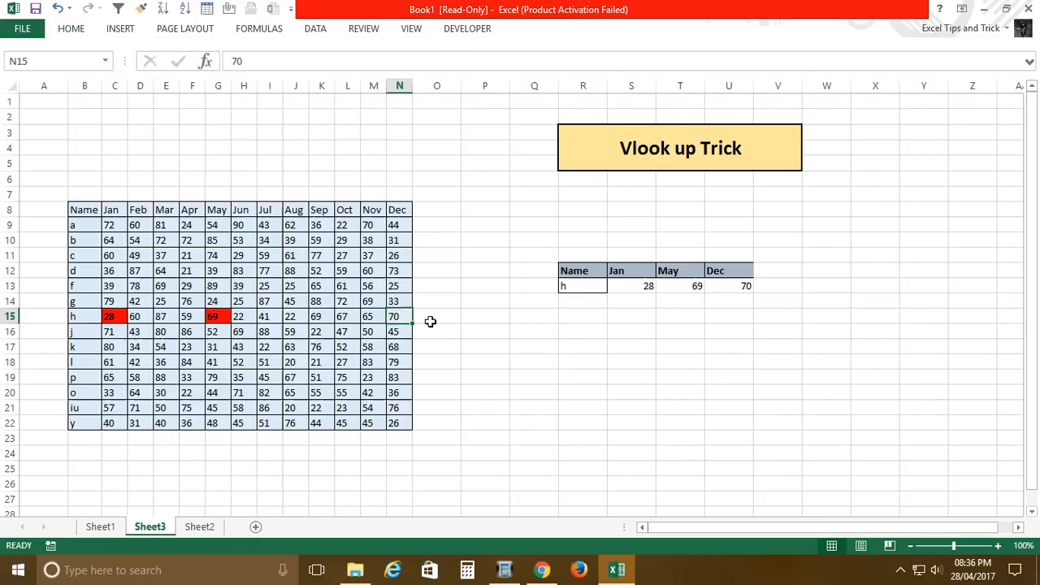
pyautogui.hotkey('ctrl', 'b')
pyautogui.click(73, 30)
pyautogui.click(231, 86)
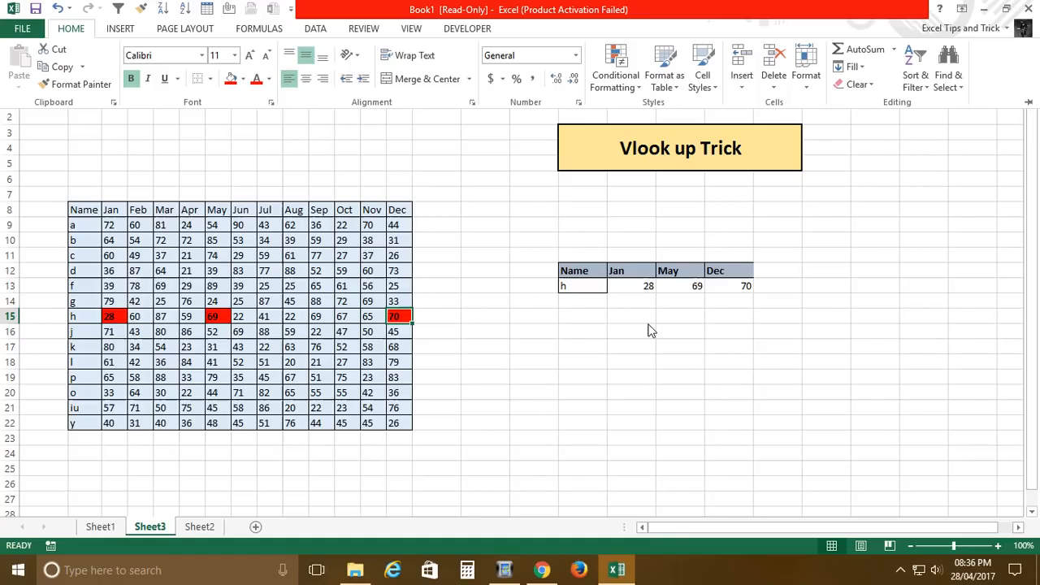
# Step: Apply all borders to the result cells S13:U13 and move to T13
pyautogui.click(655, 295)
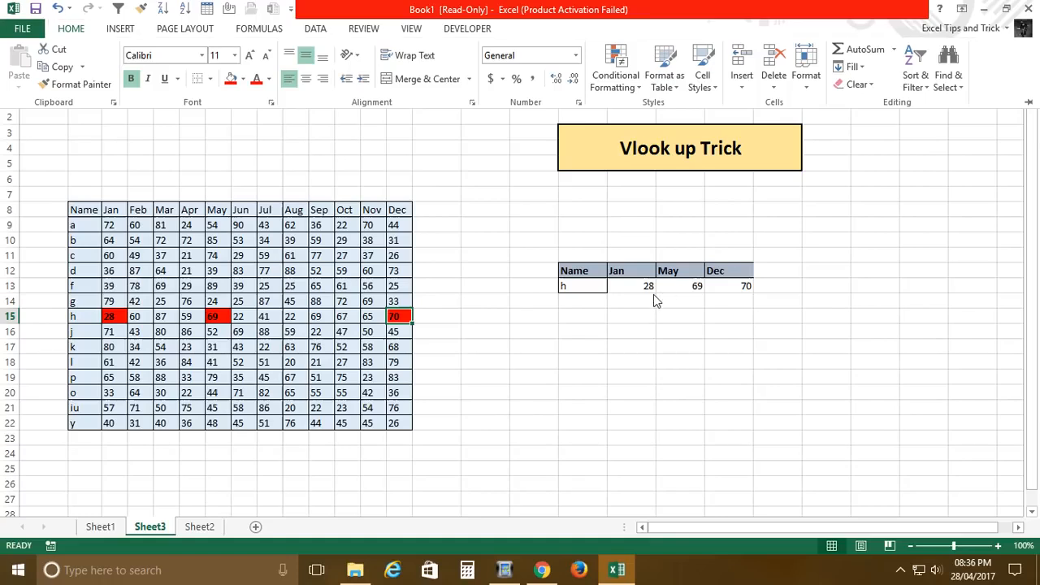
pyautogui.click(648, 288)
pyautogui.moveTo(632, 289); pyautogui.dragTo(749, 289)
pyautogui.hotkey('alt', 'h')
pyautogui.press('b')
pyautogui.press('a')
pyautogui.press('Right')
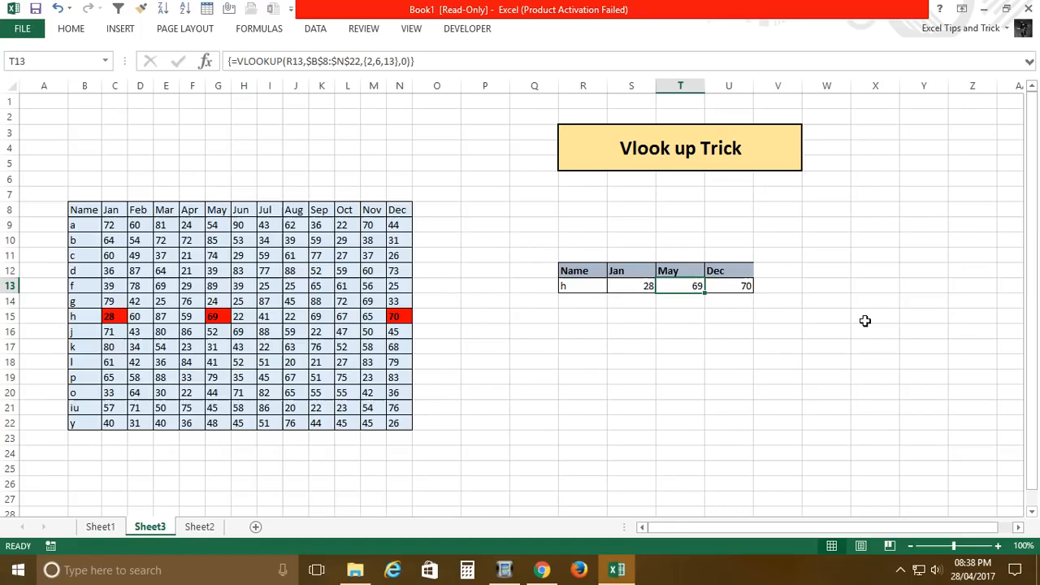
pyautogui.click(511, 571)
pyautogui.click(211, 76)
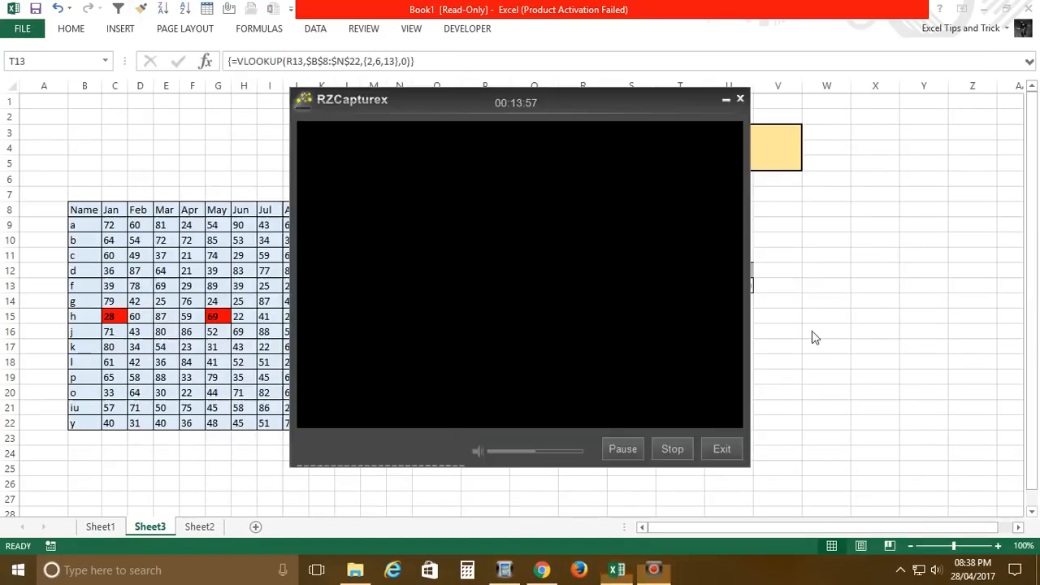